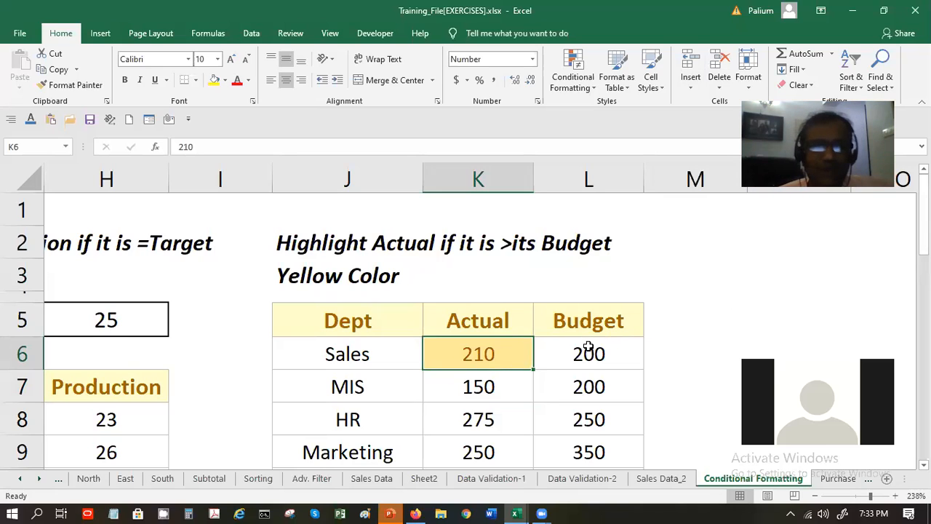
- Set the Sales department's Actual value to 175 in the table for highlighting actuals above budget
key("ctrl+End")
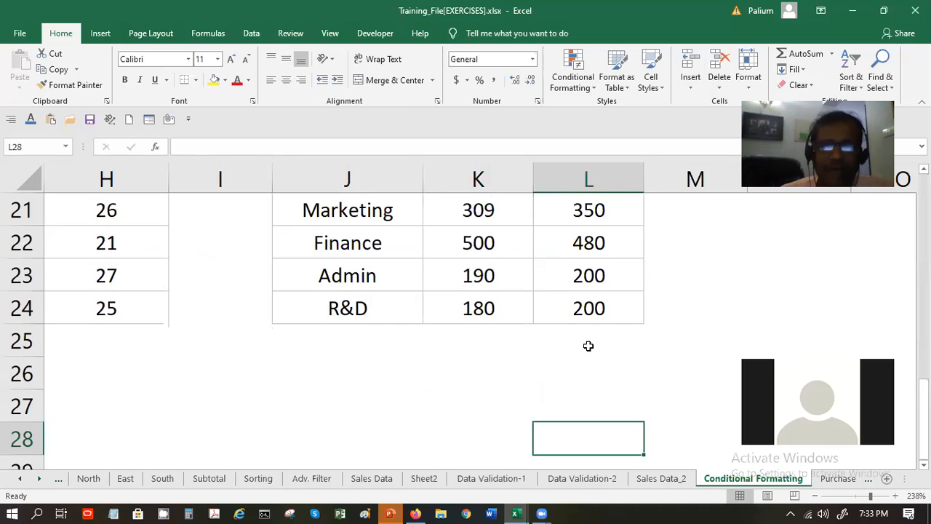
scroll(437, 320, "up", 3)
left_click(474, 386)
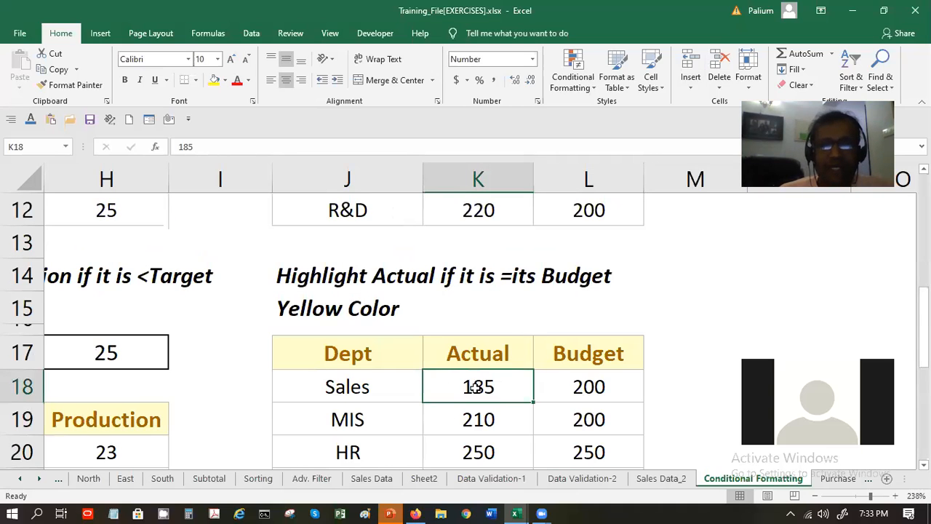
scroll(474, 386, "up", 4)
left_click(479, 354)
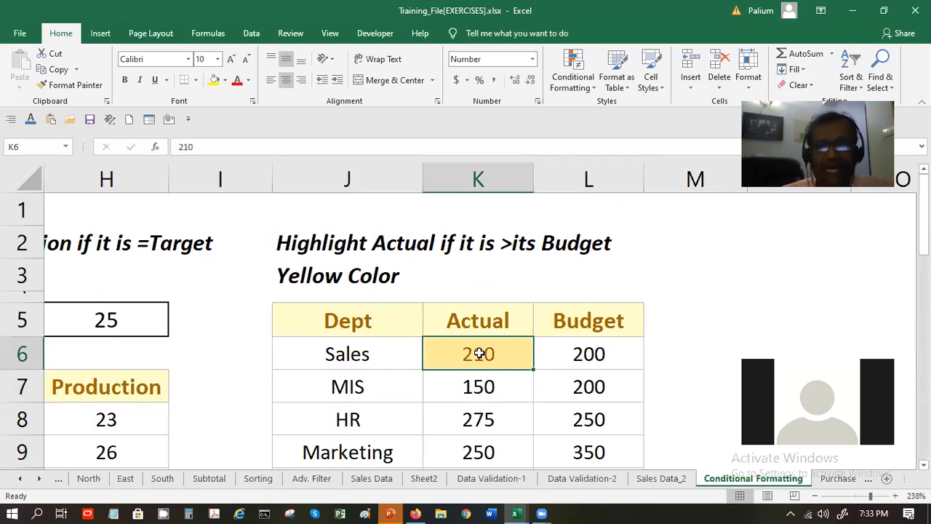
type("175")
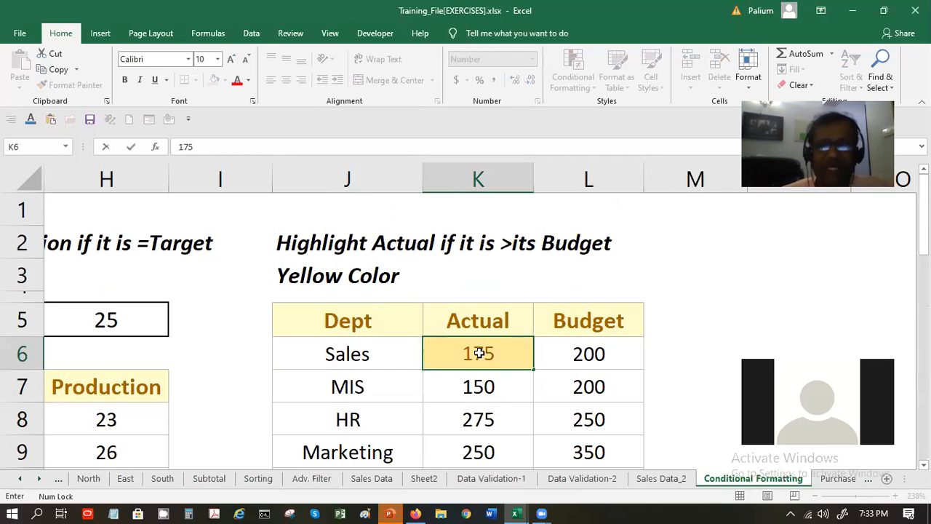
key("Return")
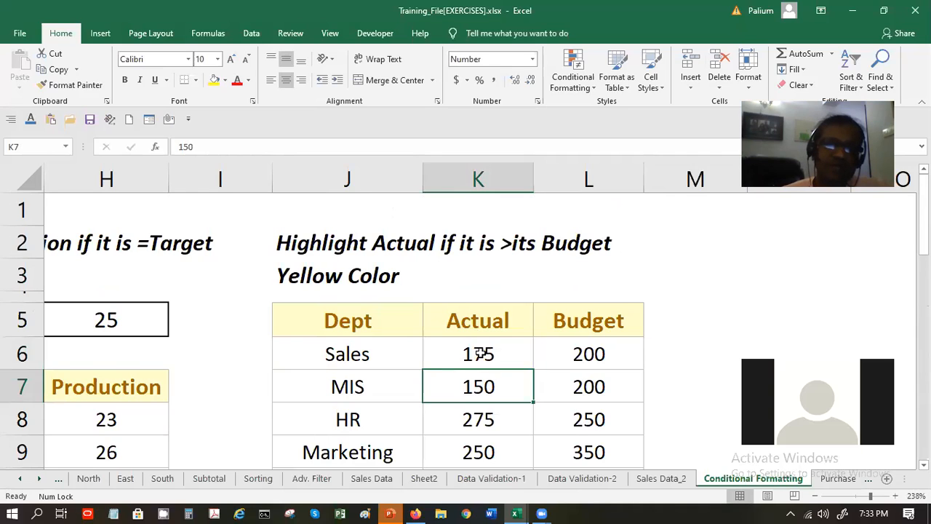
left_click(498, 354)
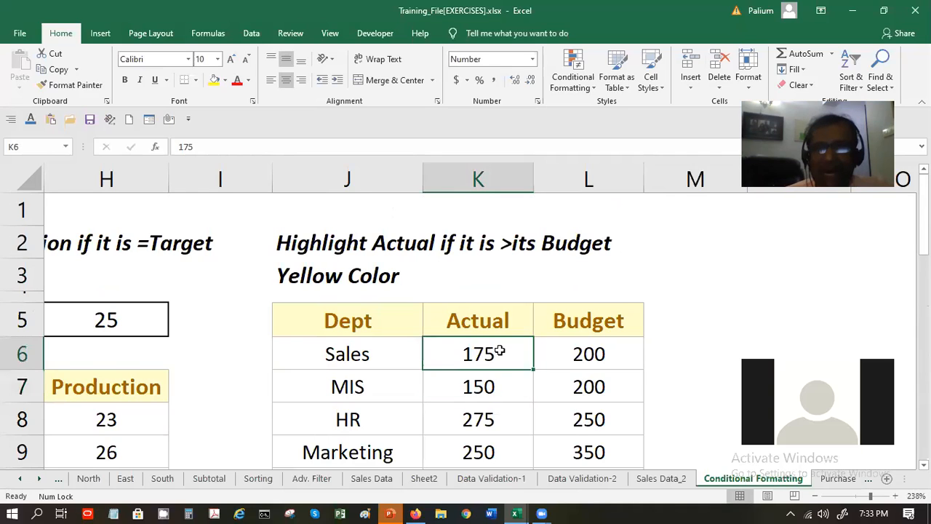
- Try filling the Sales budget down the Budget column through R&D, and undo the fill
scroll(443, 276, "down", 1)
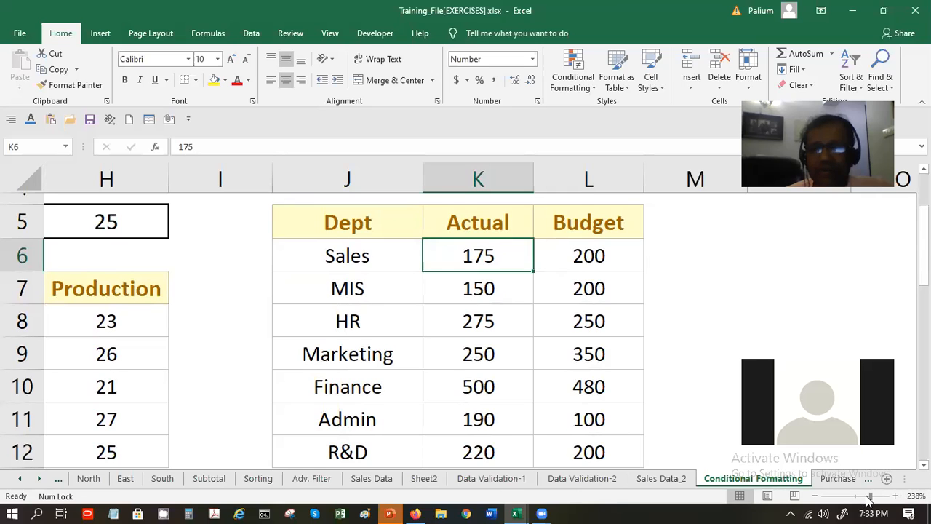
left_click_drag(867, 499, 864, 497)
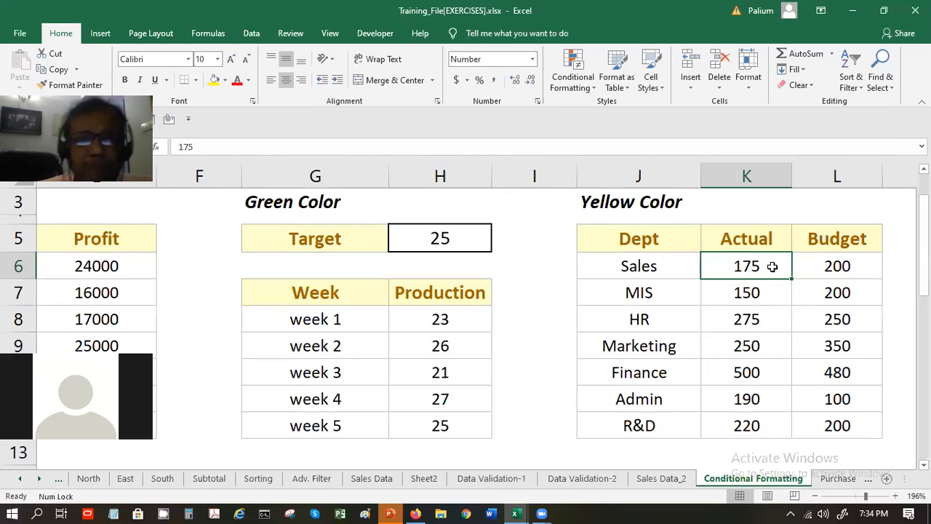
left_click(814, 266)
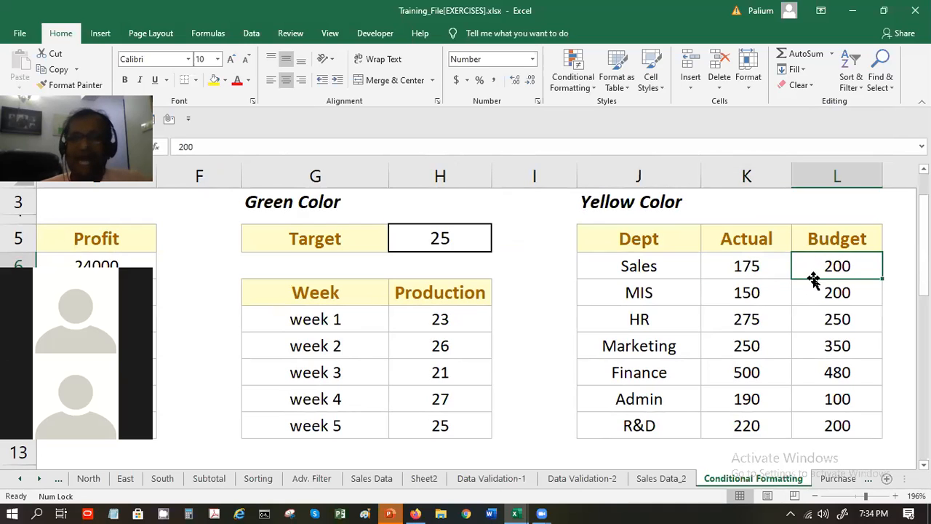
left_click_drag(882, 278, 875, 436)
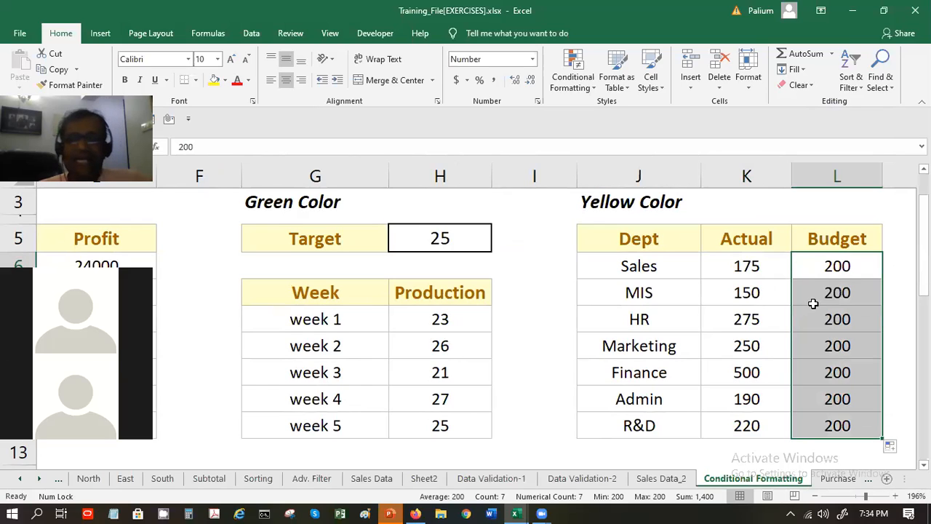
key("ctrl+z")
- Try filling the Sales actual down the Actual column through R&D, and undo the fill
left_click(745, 271)
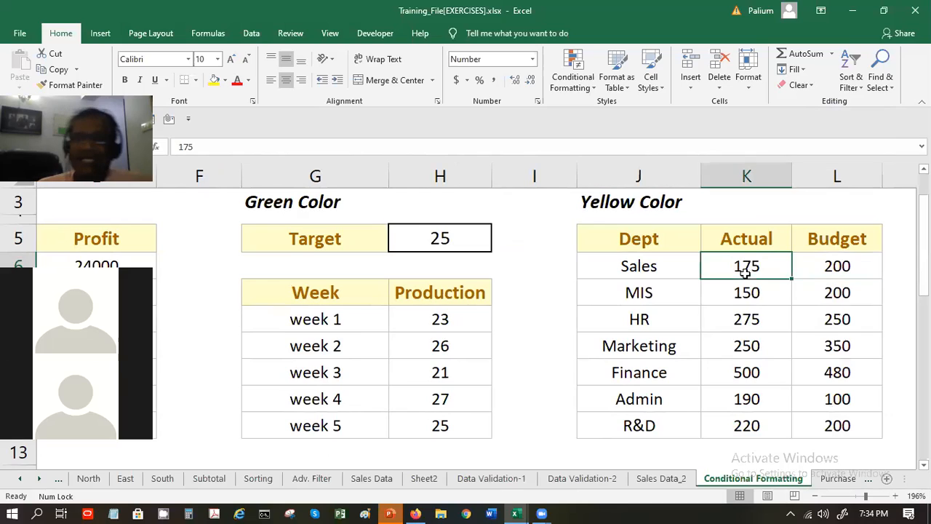
left_click_drag(792, 277, 790, 444)
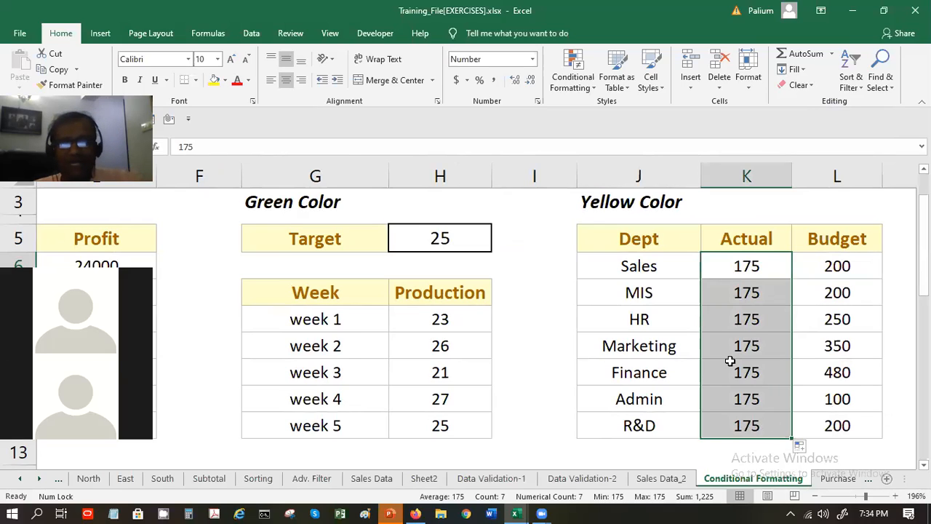
key("ctrl+z")
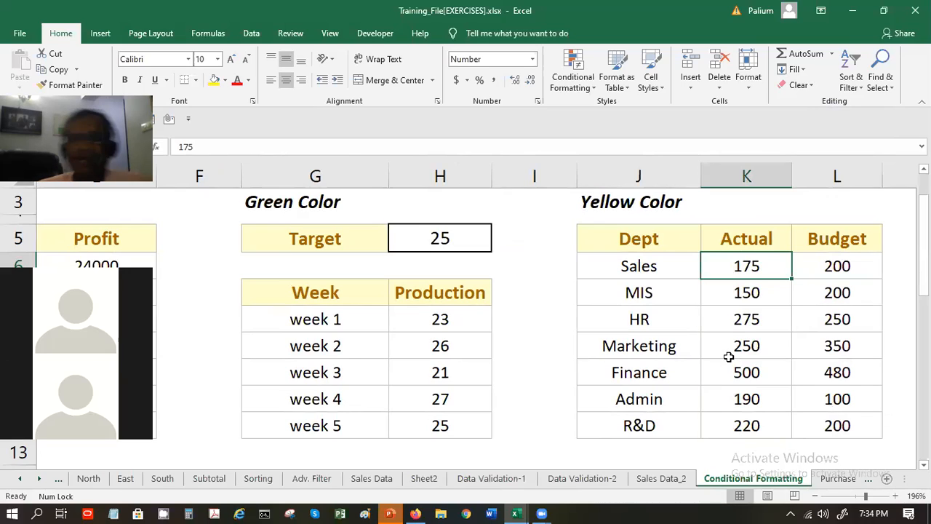
left_click(759, 292)
left_click(756, 269)
left_click_drag(755, 270, 768, 422)
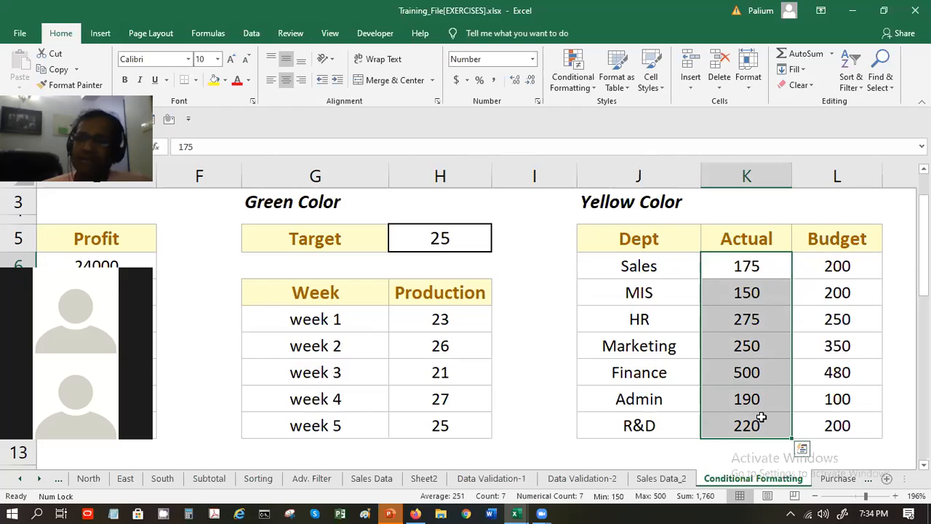
- Add a Greater Than conditional formatting rule to the Sales actual, comparing with L6 and using Light Red Fill with Dark Red Text
left_click(757, 263)
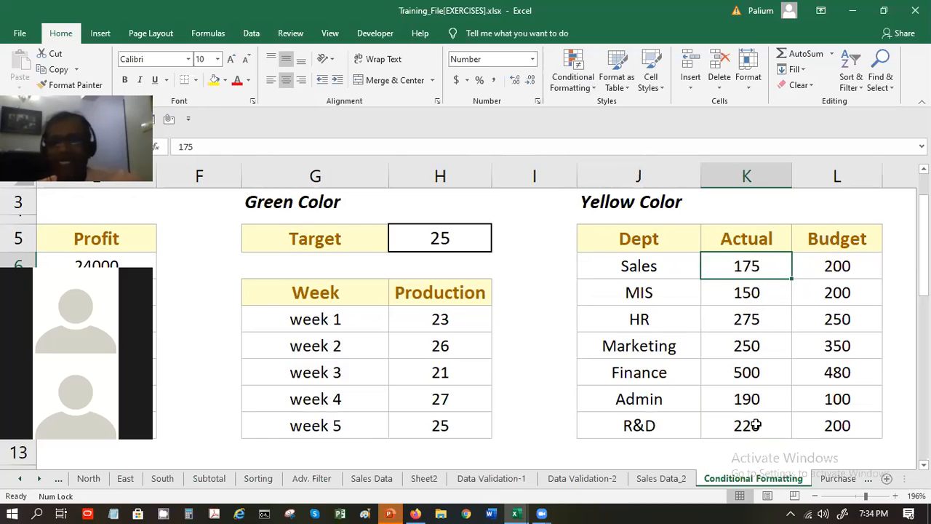
left_click(582, 75)
mouse_move(640, 111)
left_click(717, 120)
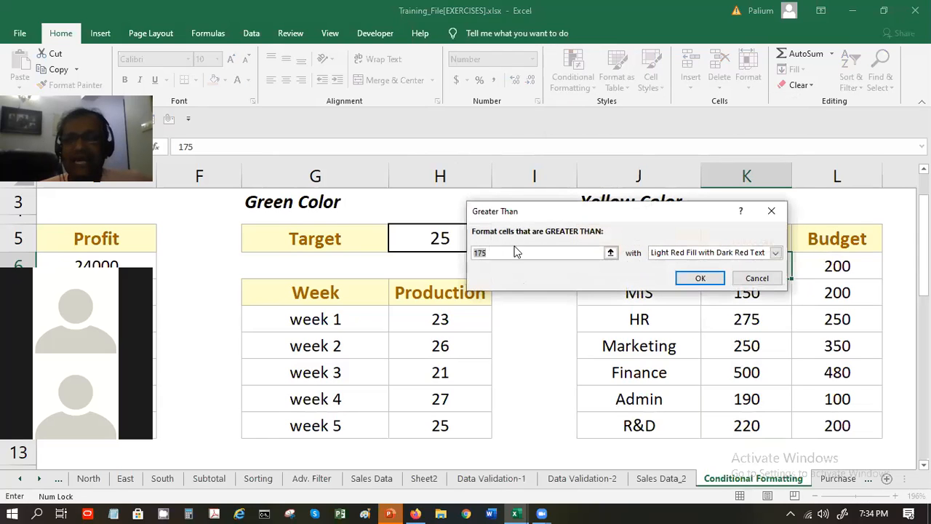
left_click_drag(640, 210, 529, 179)
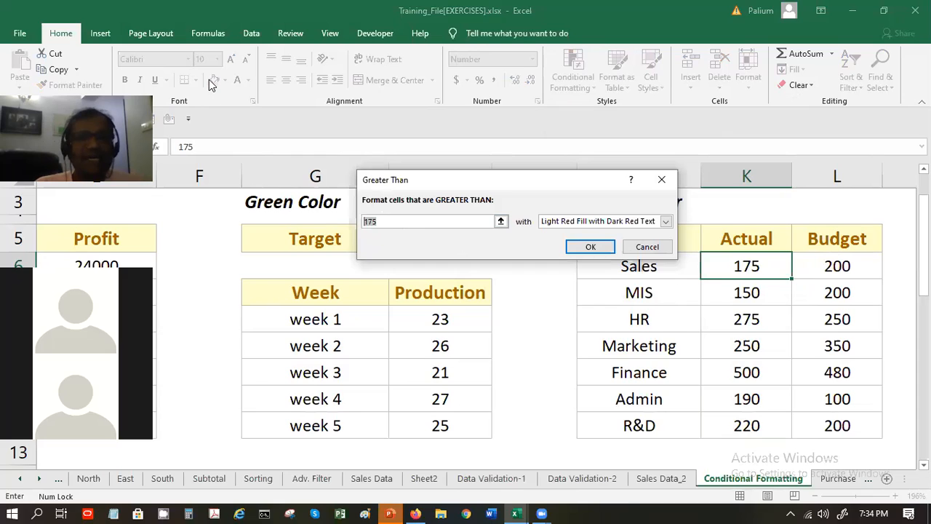
type("L6")
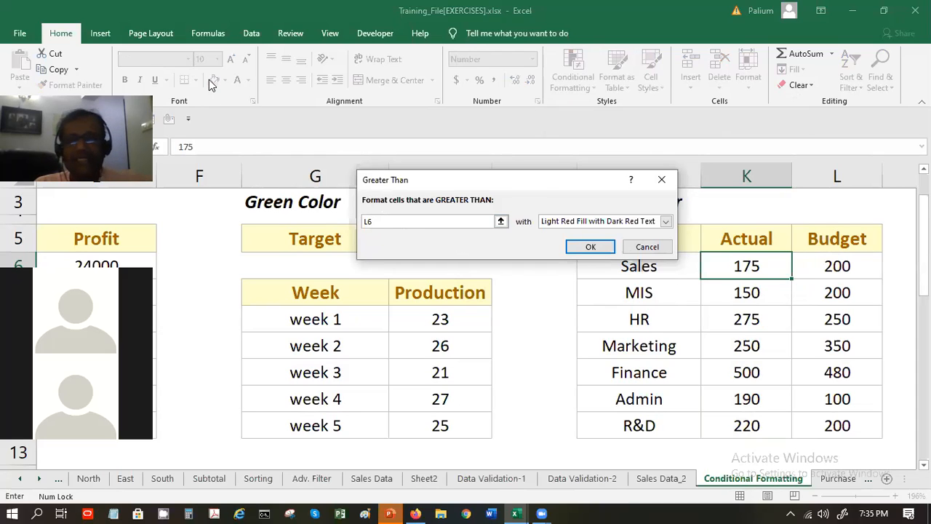
key("Return")
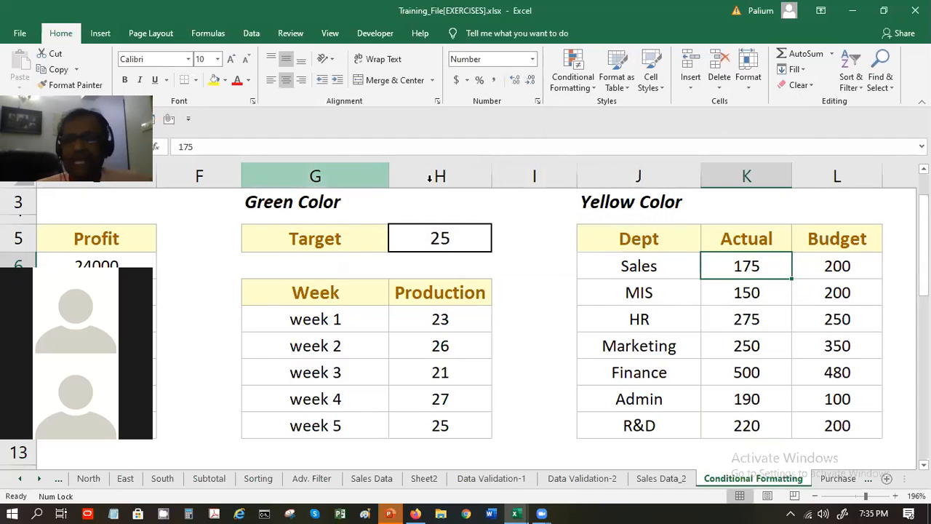
- Try copying the Sales actual with its new rule down the Actual column through R&D, and undo the copy
left_click_drag(790, 277, 783, 428)
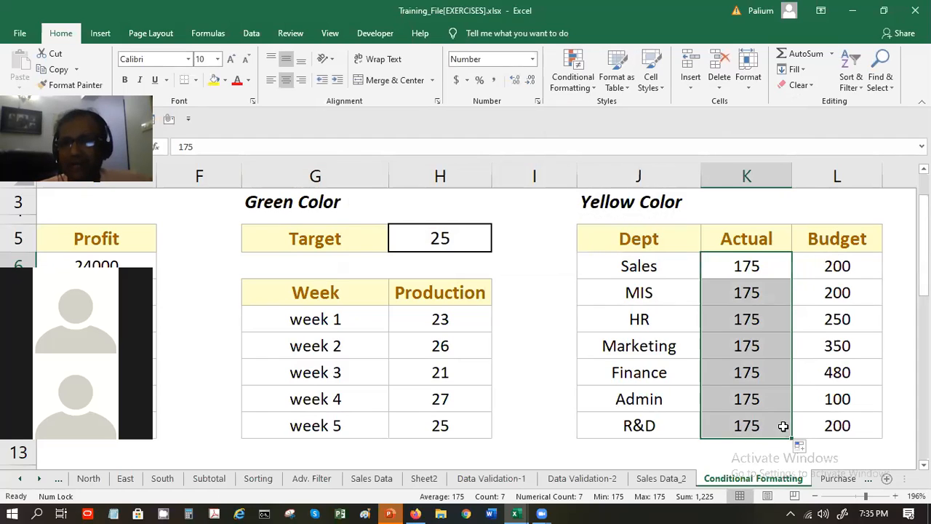
left_click(752, 292)
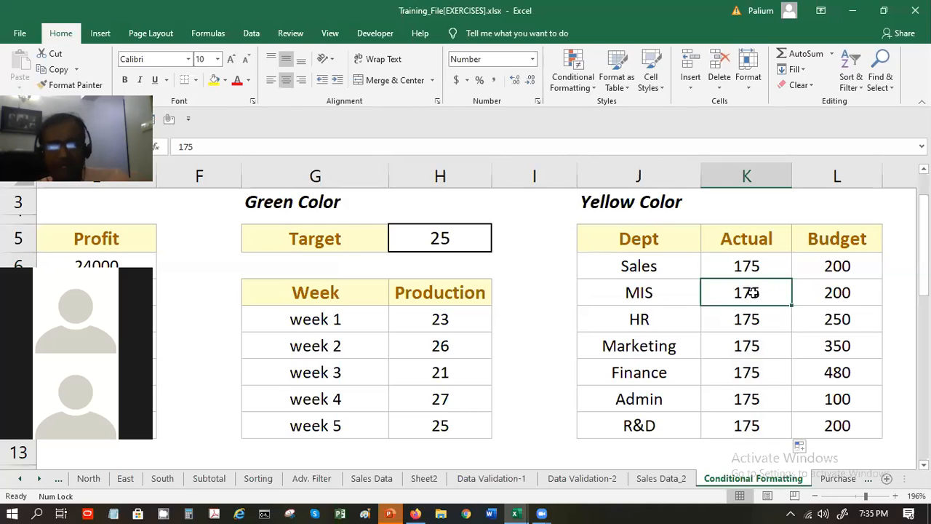
key("ctrl+z")
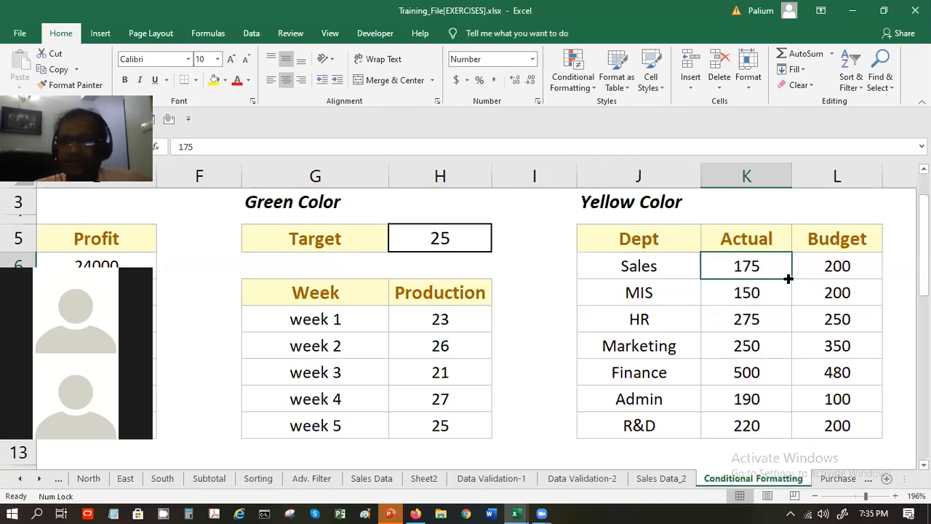
- Add a Greater Than conditional formatting rule to the MIS actual, comparing with L6 and using Light Red Fill with Dark Red Text
left_click(756, 295)
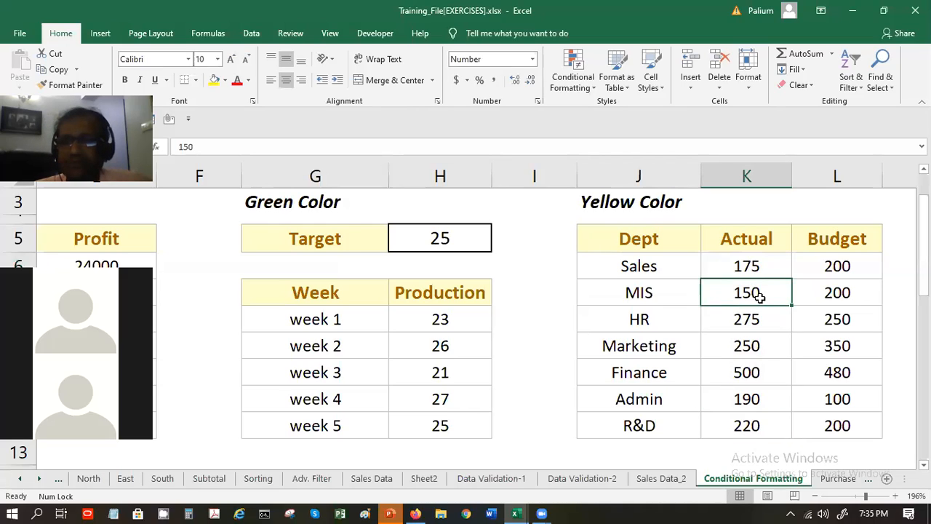
left_click(593, 85)
mouse_move(594, 100)
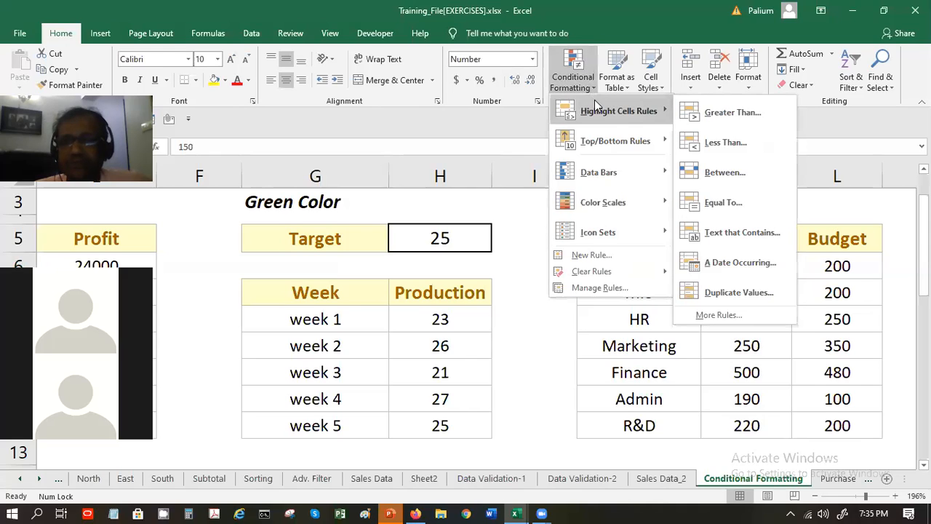
left_click(727, 112)
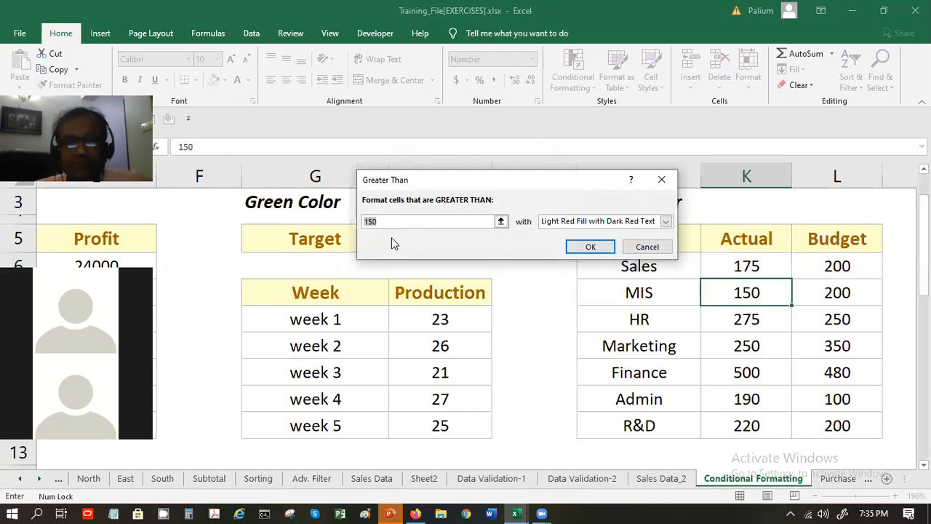
type("16")
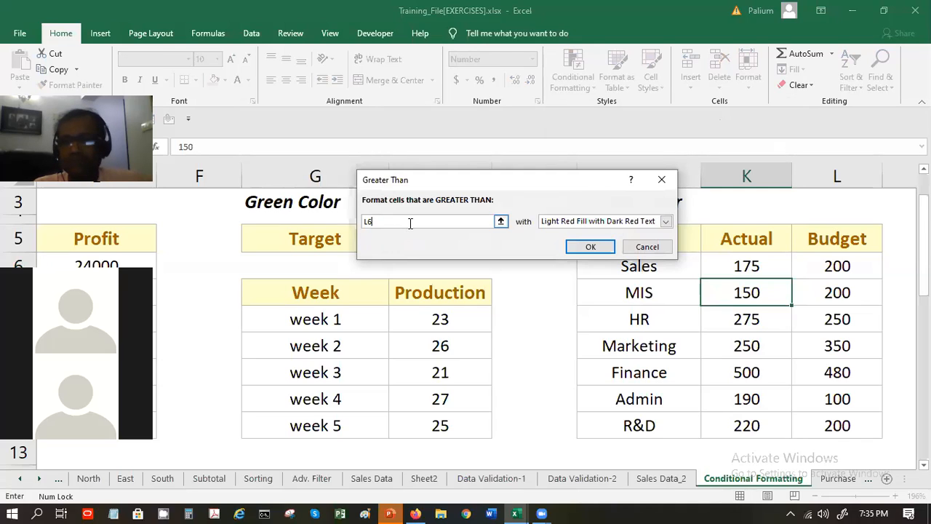
key("Return")
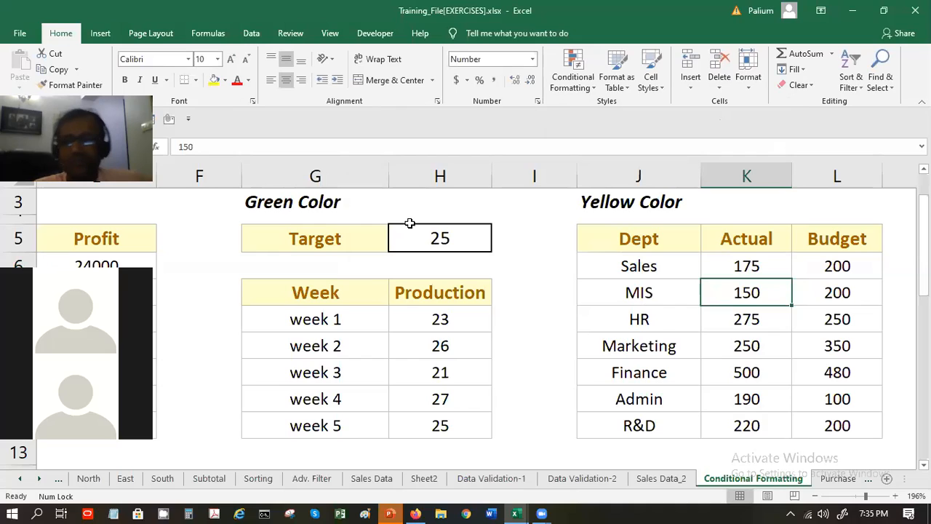
- Try filling the MIS actual down the Actual column through R&D, and undo the fill
left_click(776, 312)
left_click(788, 291)
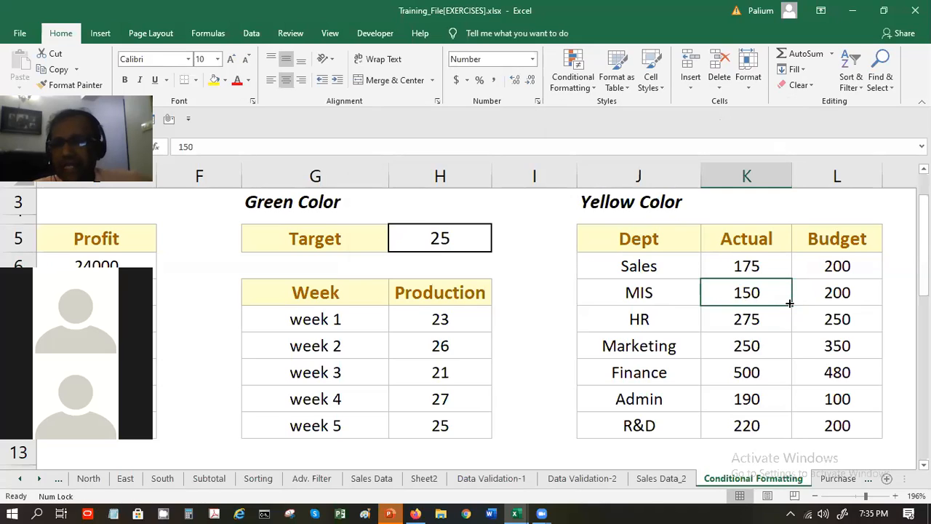
left_click_drag(790, 303, 791, 435)
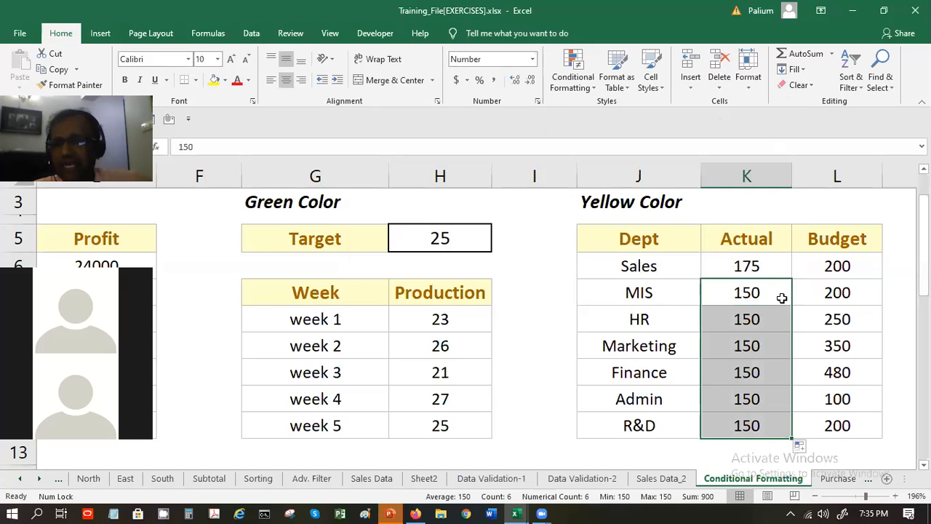
left_click(781, 297)
key("ctrl+z")
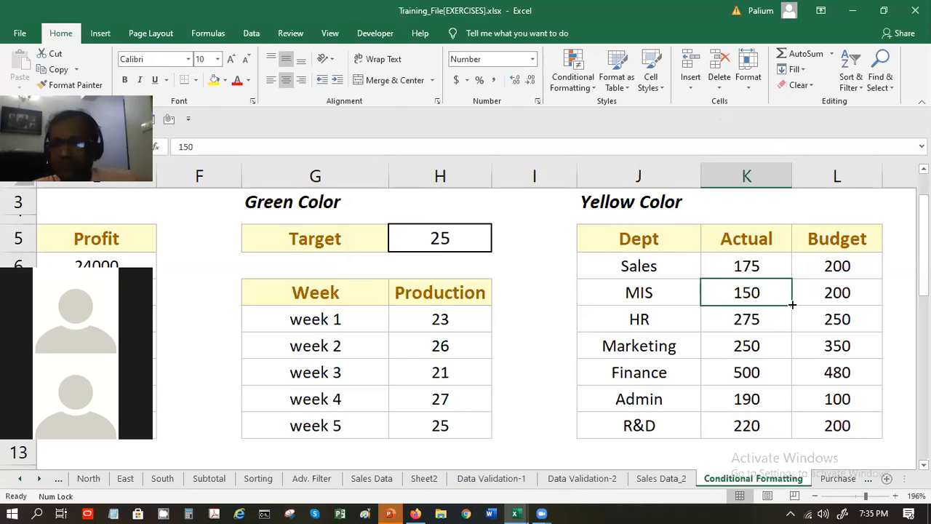
left_click_drag(789, 304, 789, 304)
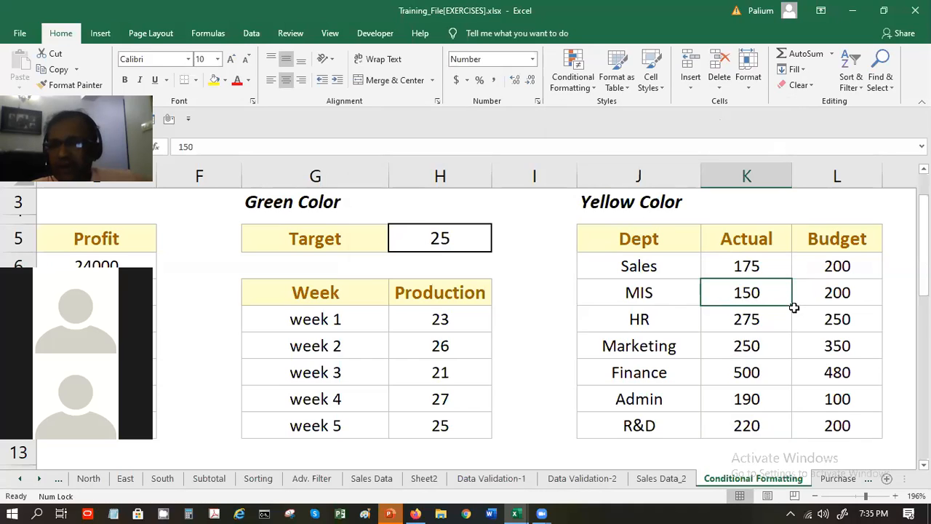
left_click_drag(793, 308, 792, 308)
left_click_drag(792, 307, 792, 307)
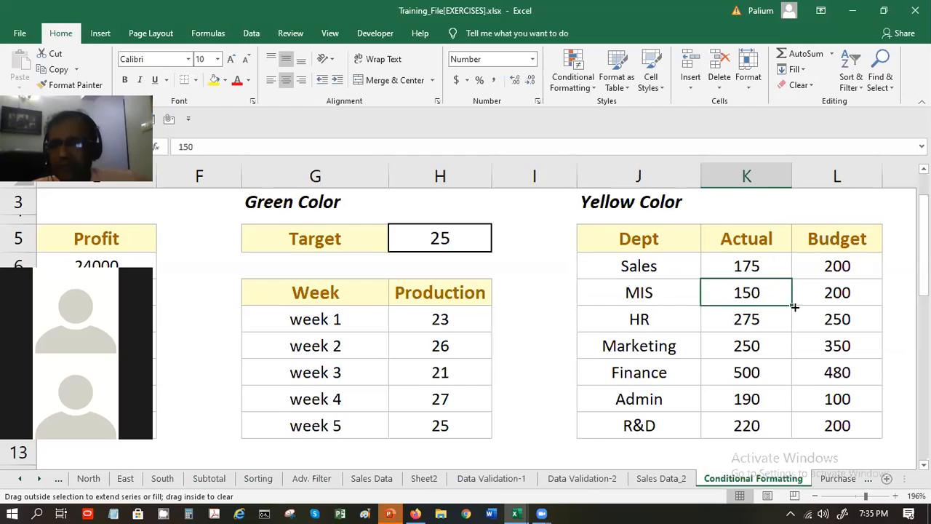
left_click_drag(792, 309, 792, 307)
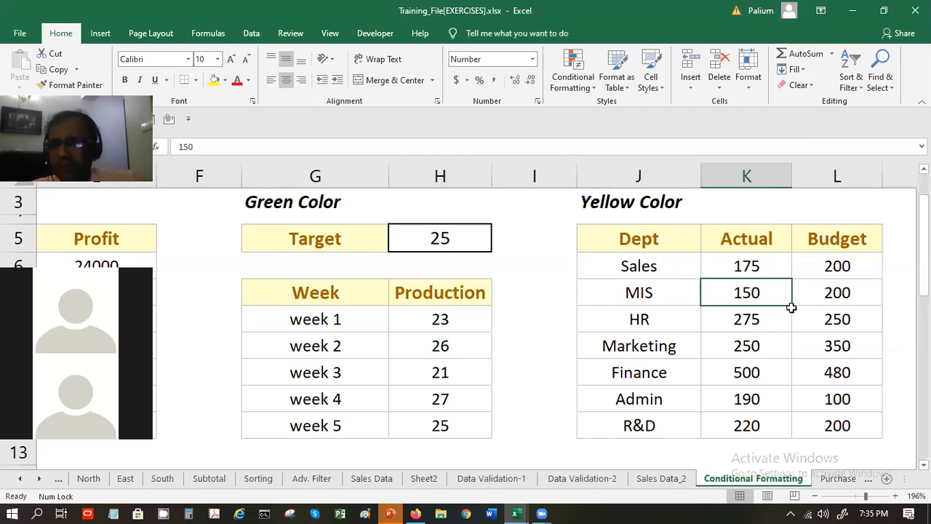
left_click(770, 312)
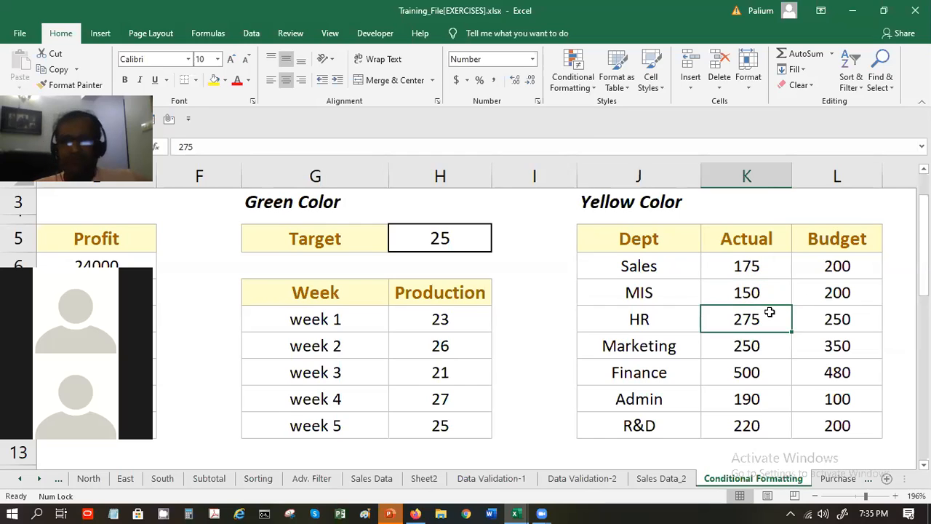
left_click(760, 295)
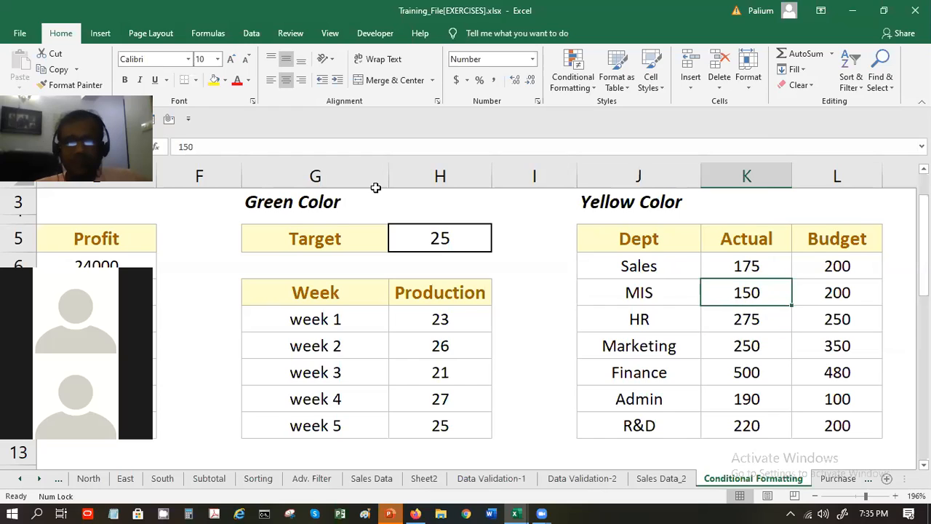
- Try copying the MIS actual's formatting onto the HR actual with Format Painter, and check HR's Greater Than setting without applying a rule
left_click(69, 85)
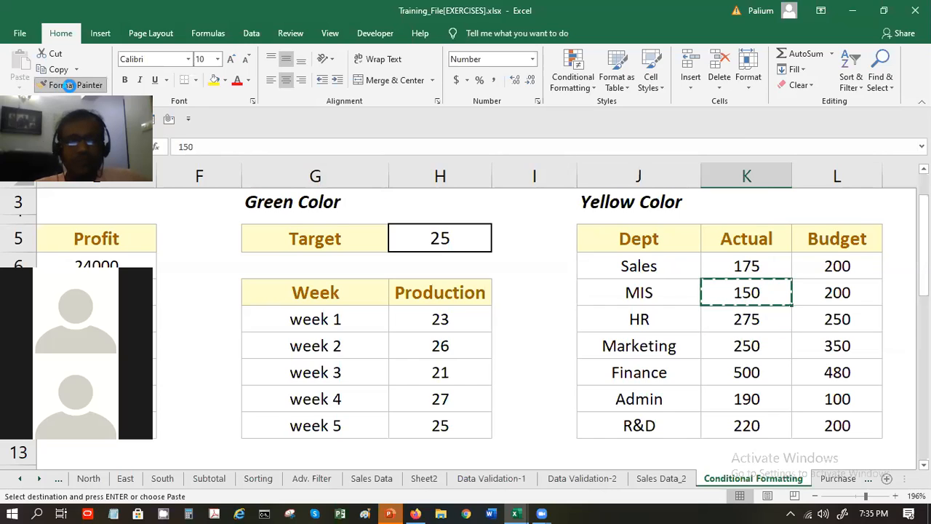
left_click(775, 322)
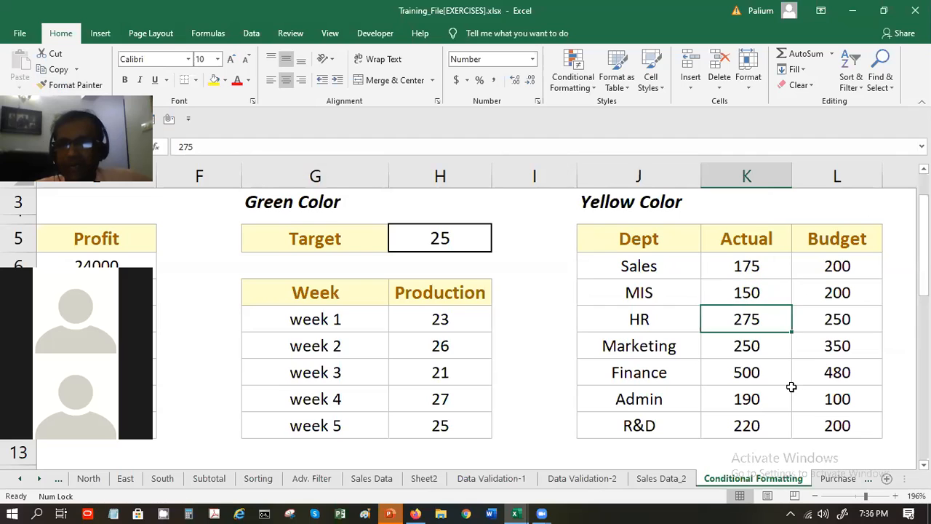
left_click(573, 73)
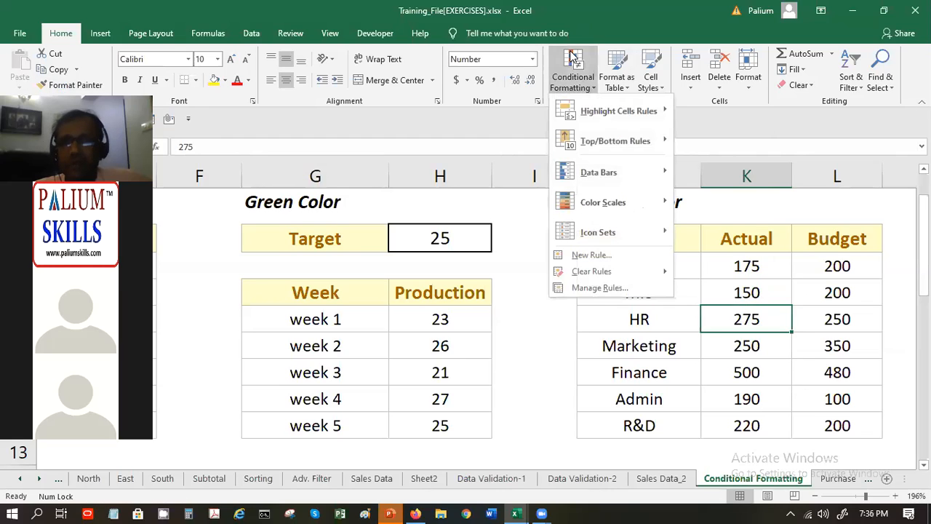
mouse_move(622, 115)
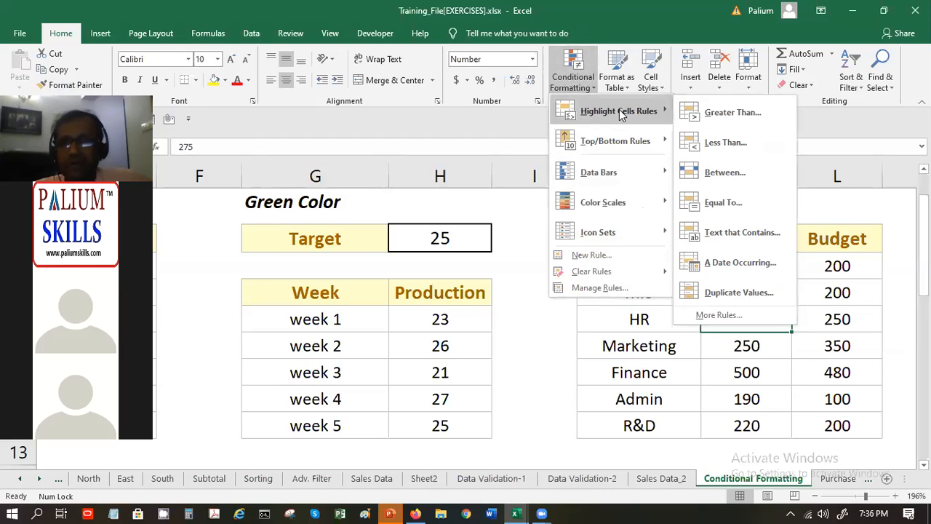
left_click(724, 112)
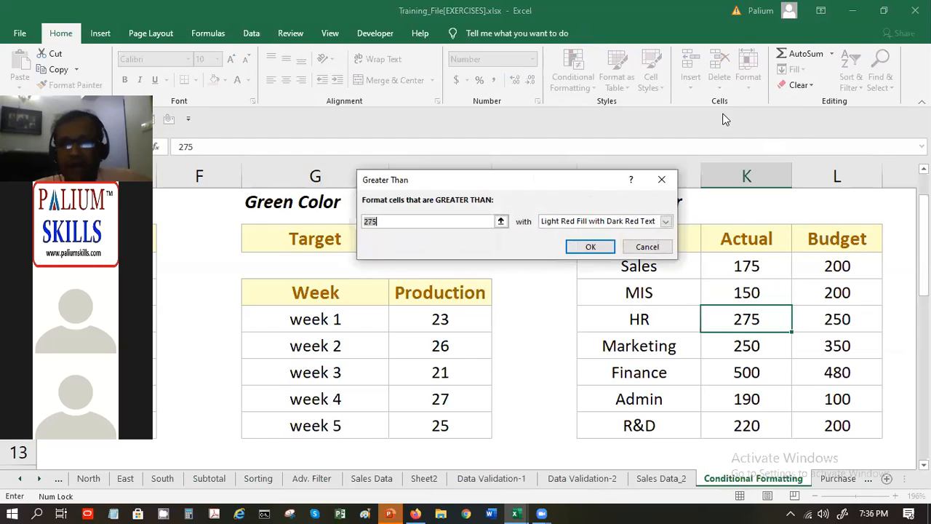
left_click(646, 247)
- Fill the Sales actual down the Actual column through R&D using Fill Formatting Only
left_click(764, 269)
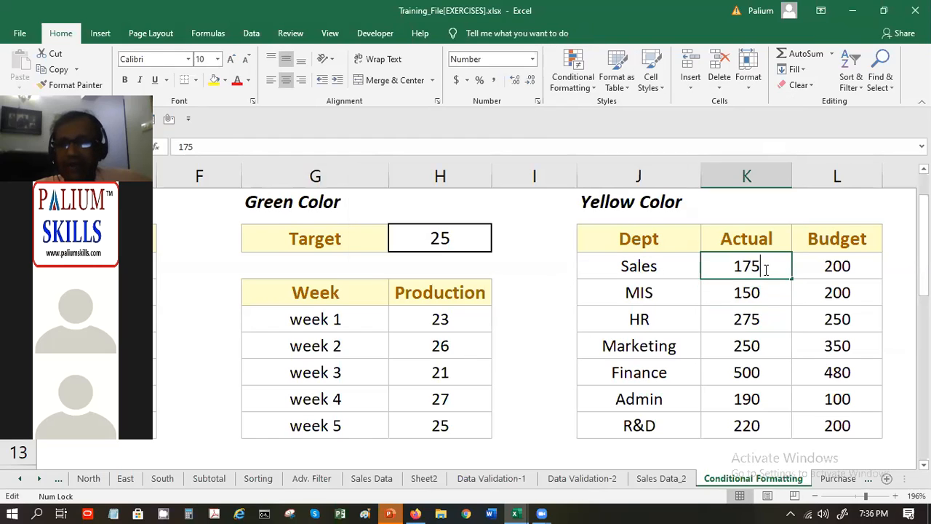
double_click(764, 269)
left_click(785, 293)
left_click(782, 275)
double_click(791, 277)
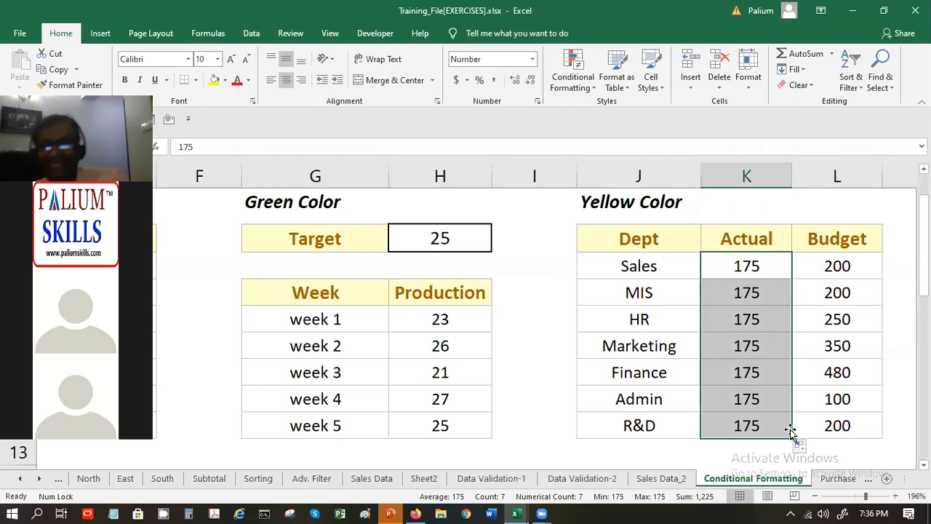
left_click(811, 447)
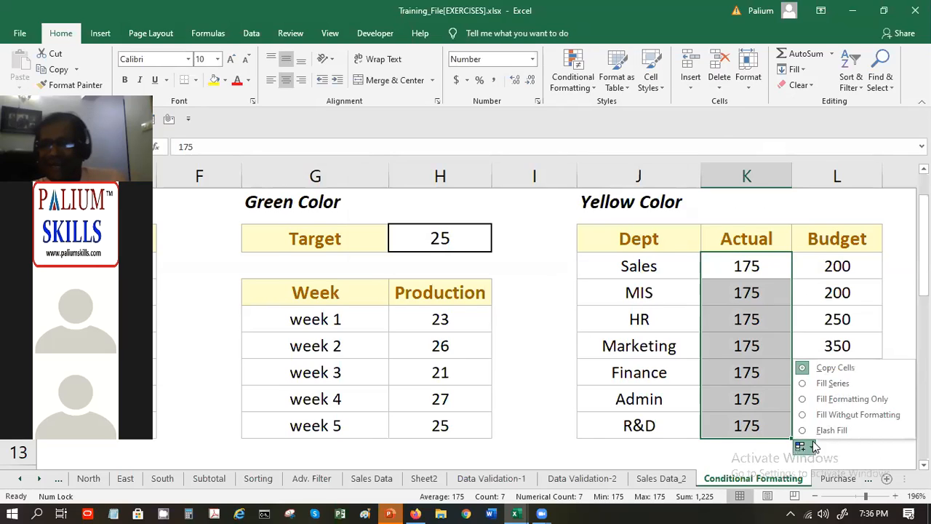
left_click(843, 400)
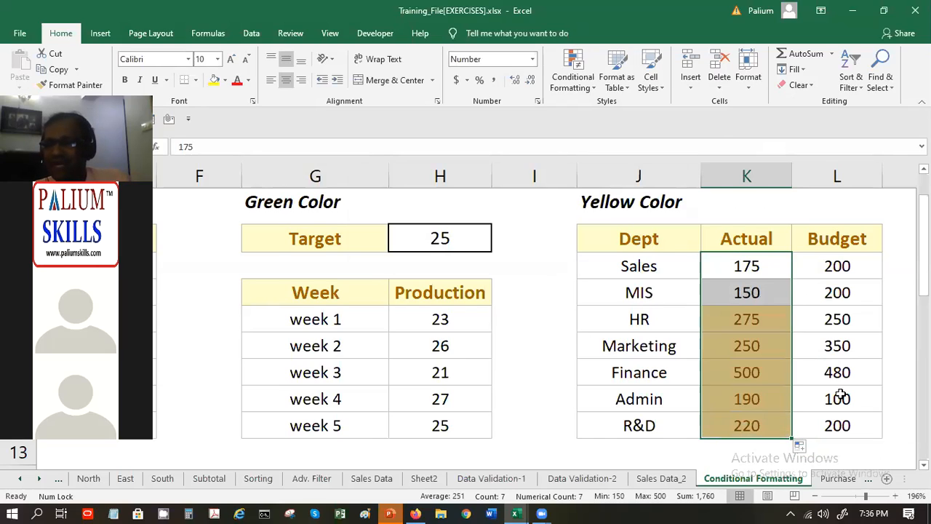
- Check the Greater Than comparison setting for the Marketing actual without applying a rule
left_click(777, 344)
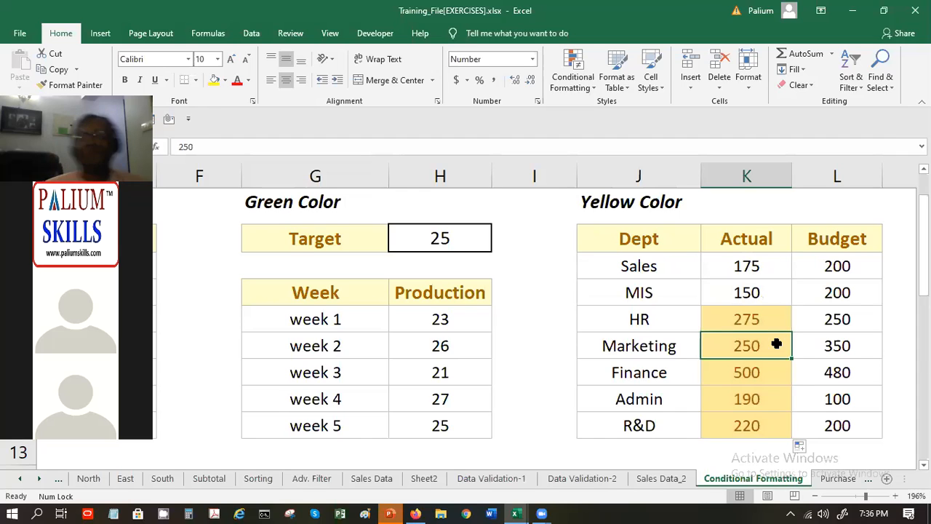
scroll(776, 344, "down", 1)
scroll(777, 344, "up", 1)
scroll(775, 272, "down", 1)
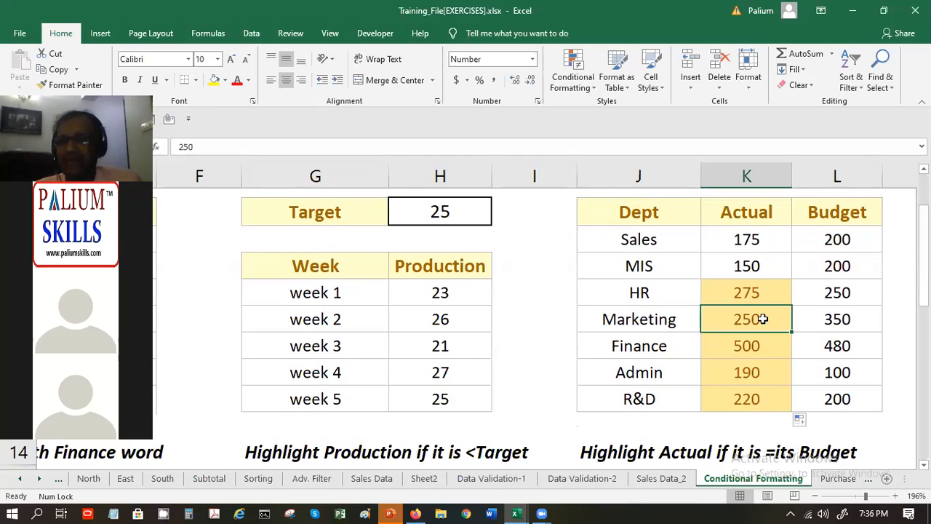
left_click(572, 73)
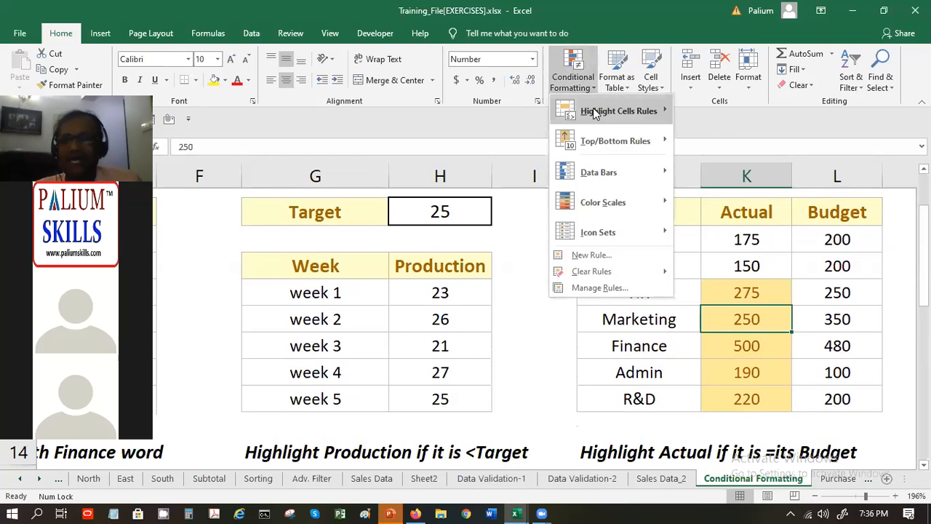
mouse_move(593, 107)
left_click(736, 112)
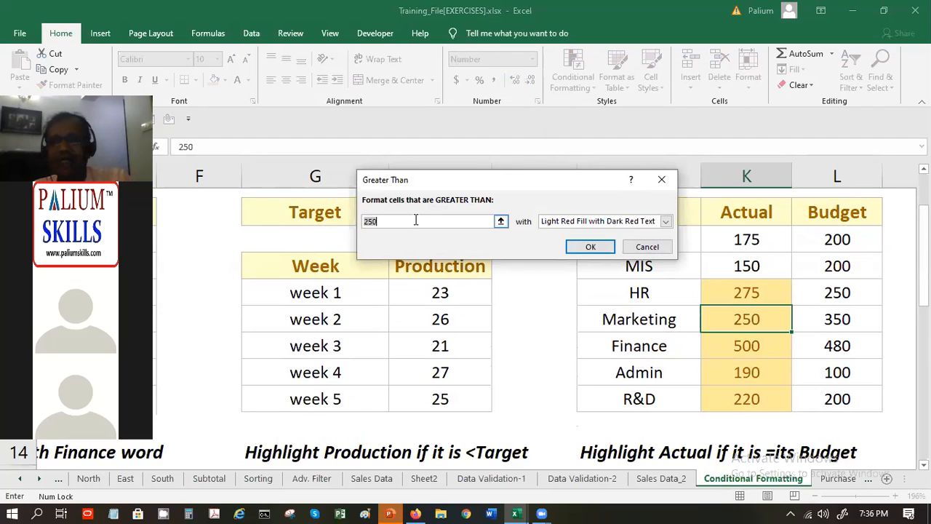
left_click(646, 247)
- Add a Greater Than rule to the Sales actual, comparing with L6 and using Light Red Fill with Dark Red Text
left_click(782, 239)
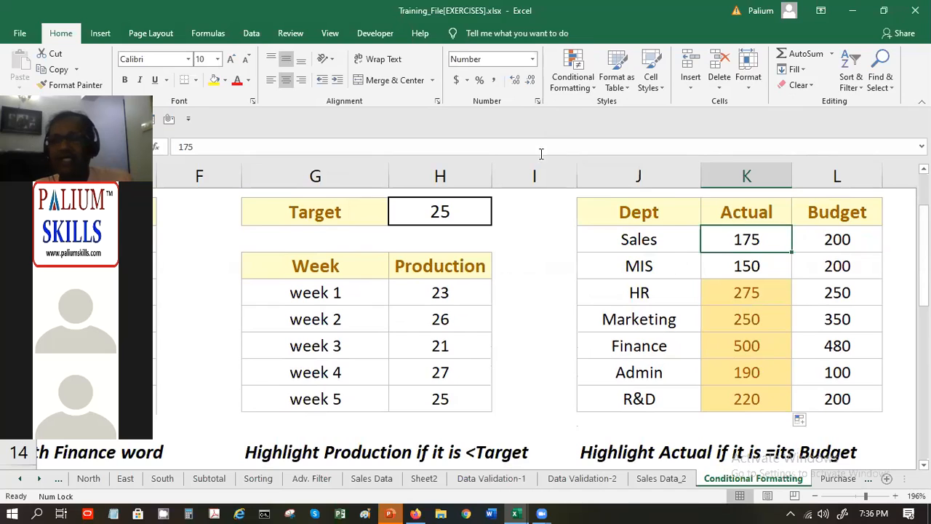
left_click(574, 75)
mouse_move(591, 111)
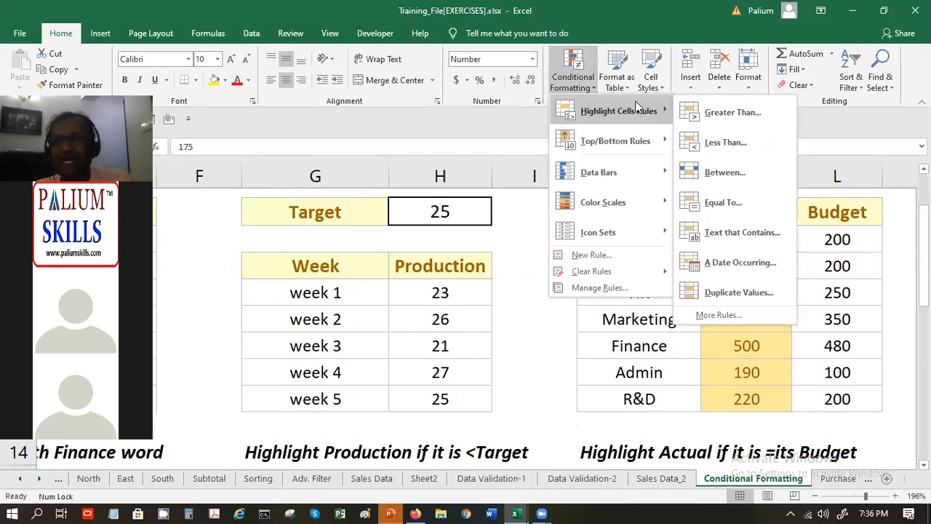
left_click(710, 109)
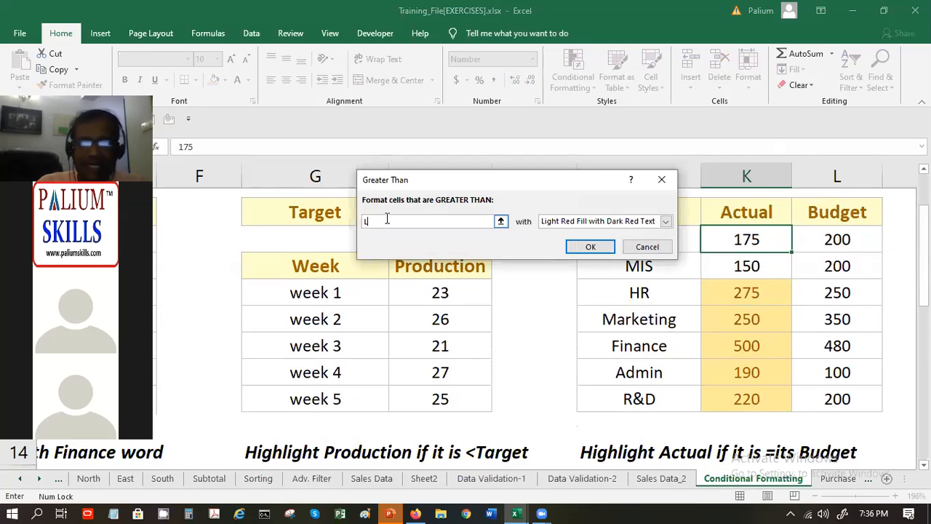
type("L6")
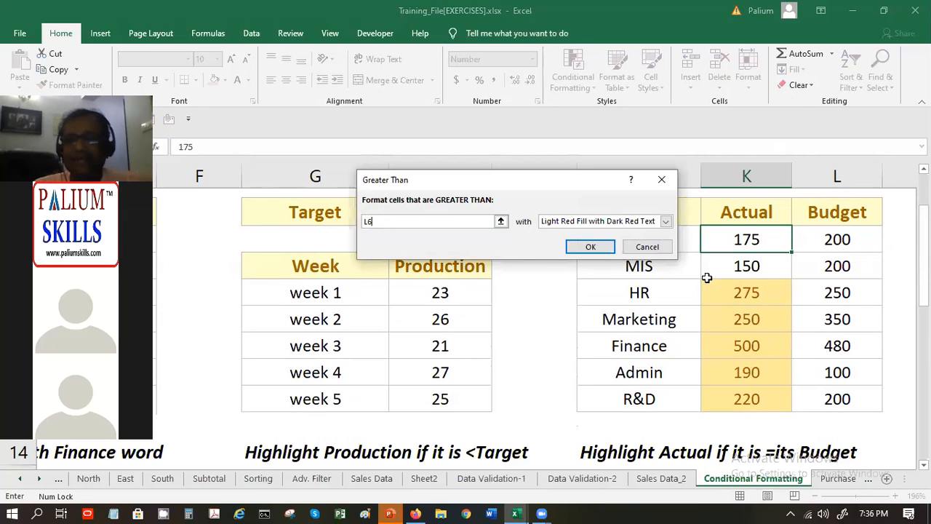
left_click(591, 248)
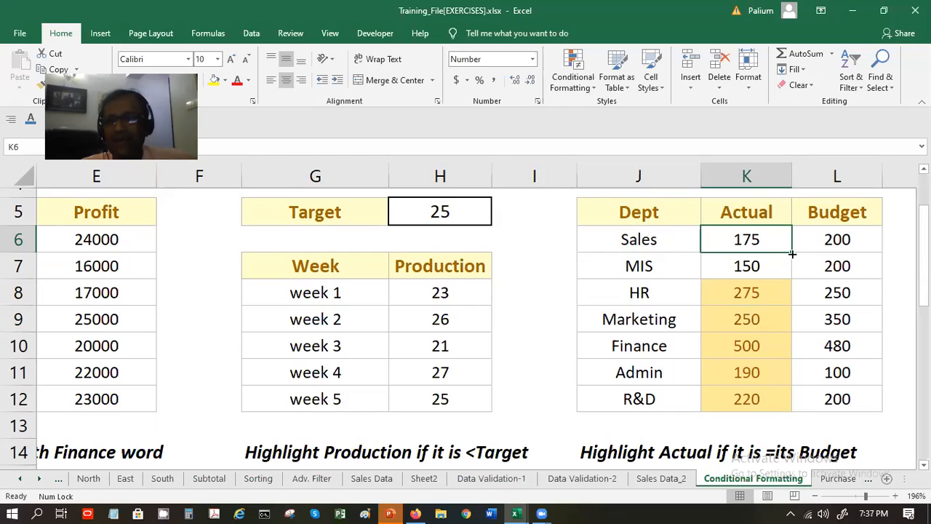
- Copy only the formatting of the Sales actual, including its new rule, down to the R&D actual
left_click_drag(790, 252, 793, 411)
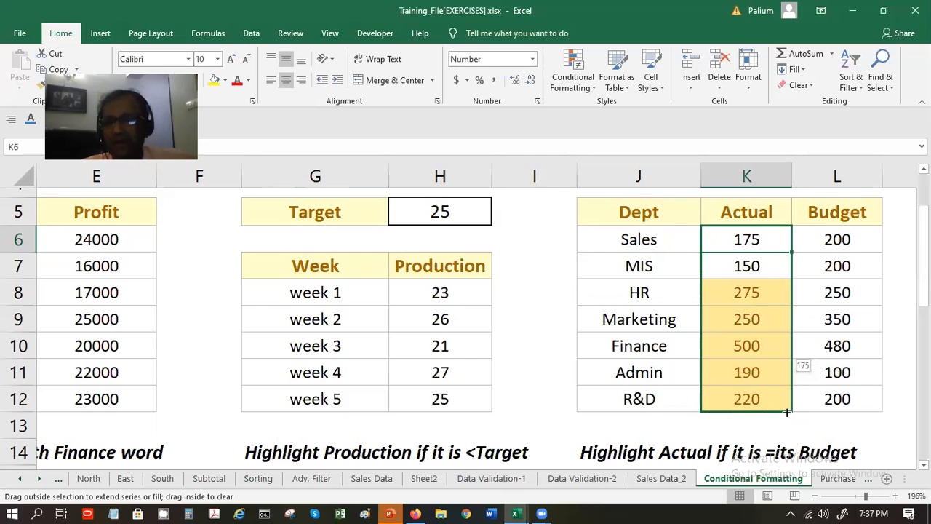
left_click_drag(789, 412, 790, 411)
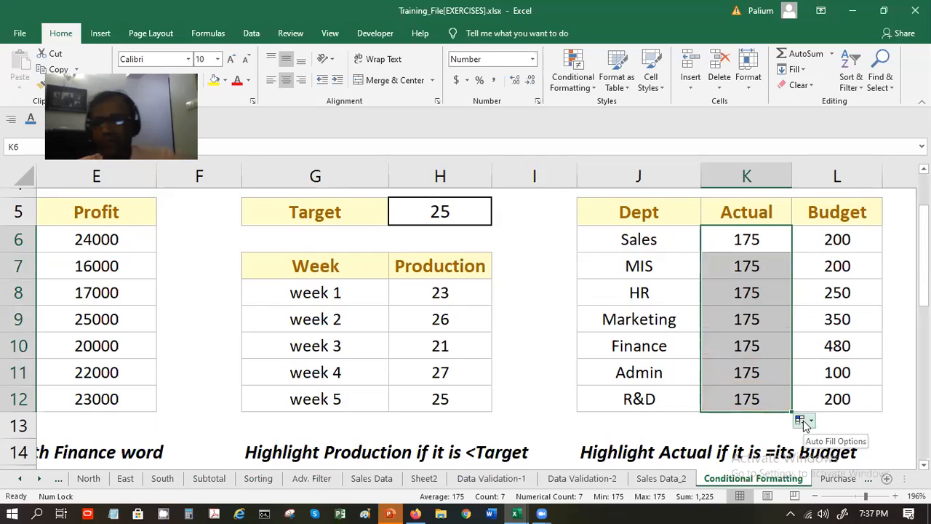
left_click(803, 420)
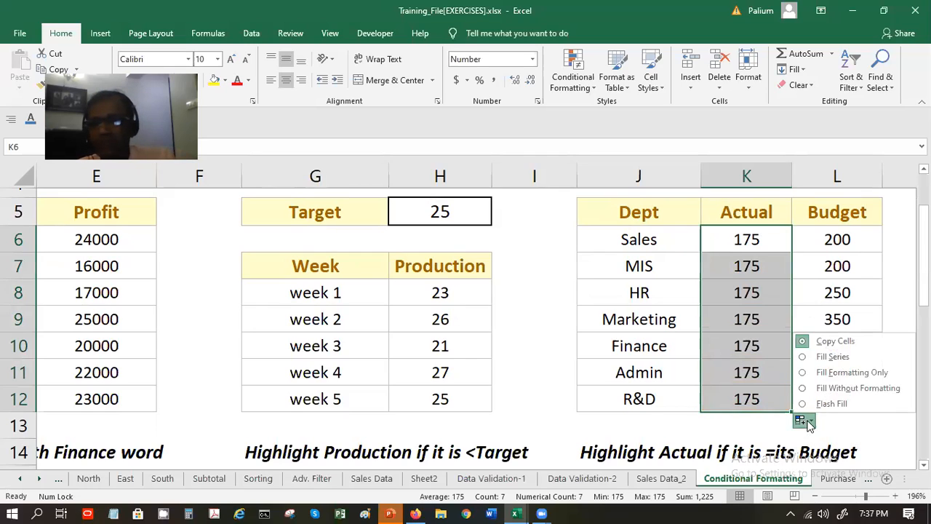
left_click(844, 373)
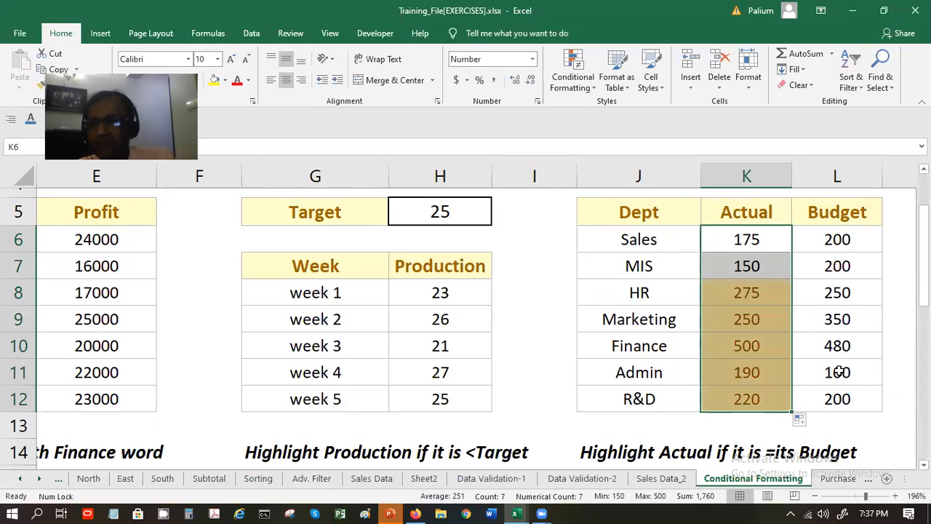
- Inspect the Greater Than comparison settings for the Marketing actual and the Sales actual, leaving both unchanged
left_click(760, 354)
left_click(771, 320)
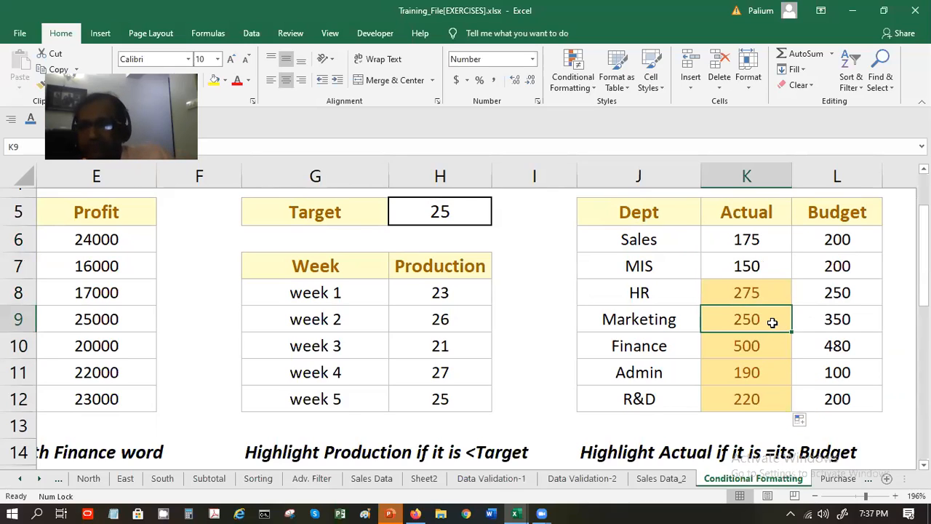
left_click(580, 74)
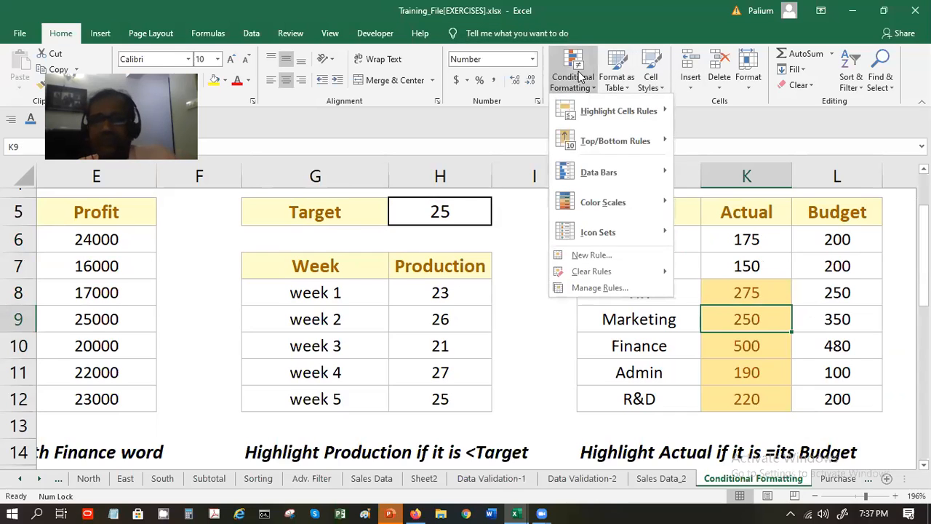
mouse_move(618, 110)
left_click(731, 112)
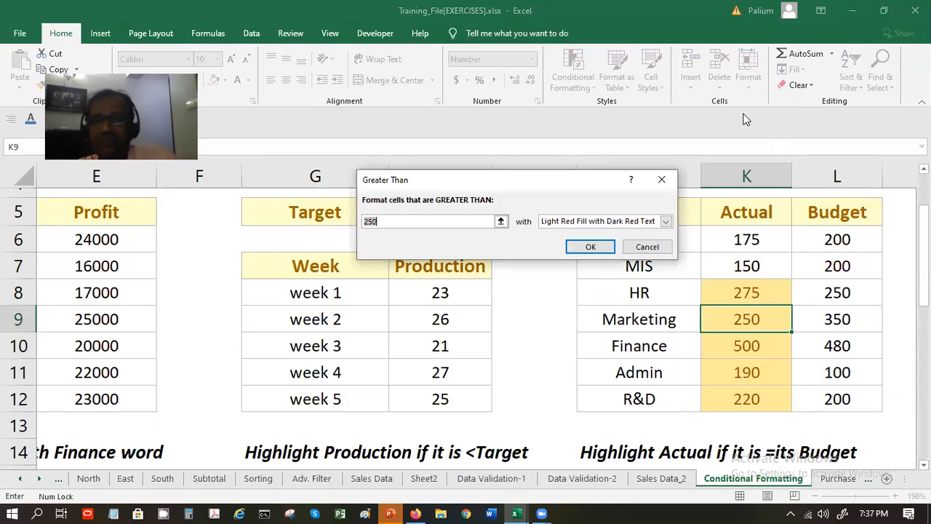
left_click(647, 247)
left_click(761, 235)
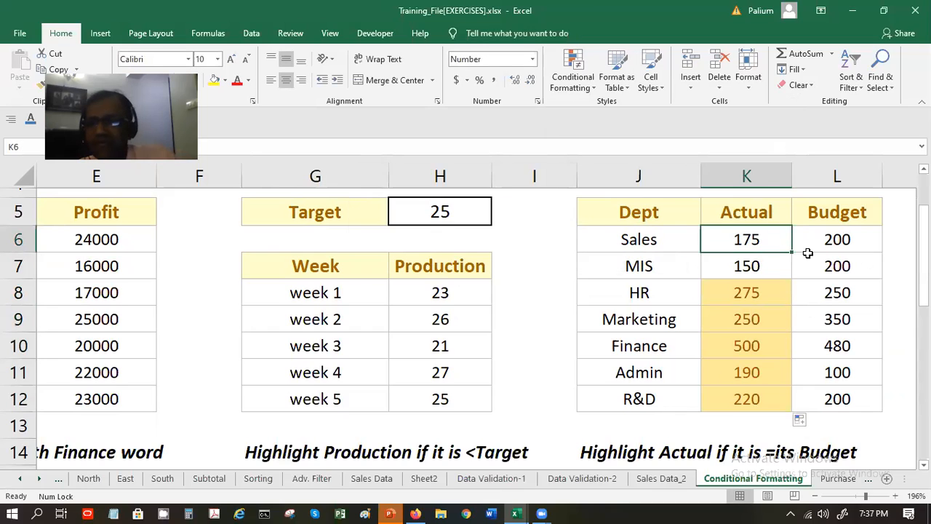
left_click(572, 73)
mouse_move(610, 111)
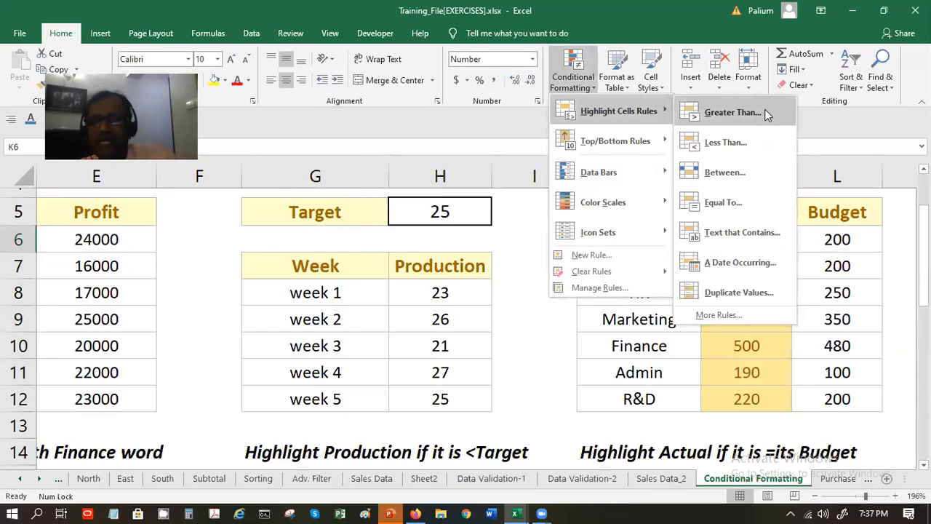
left_click(762, 111)
left_click(647, 246)
- Inspect the Greater Than comparison setting for the HR actual without applying a rule
left_click(761, 319)
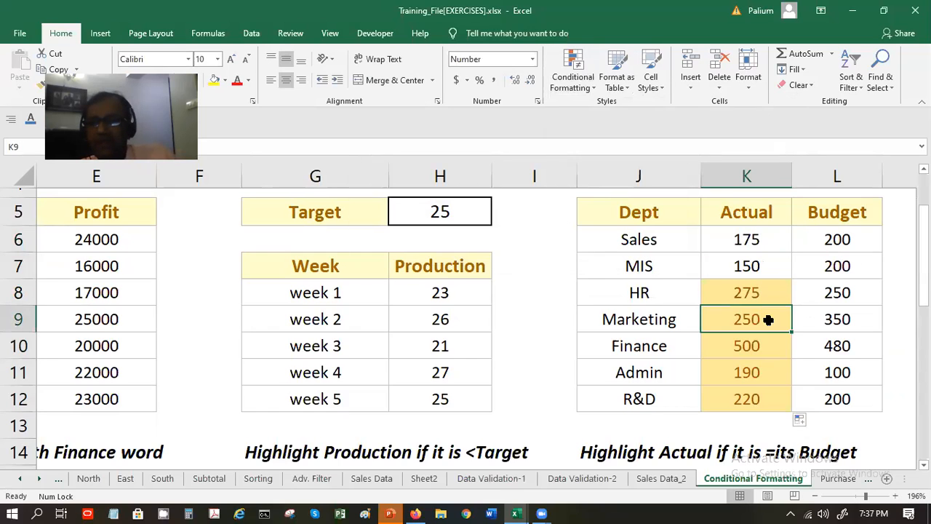
left_click(754, 296)
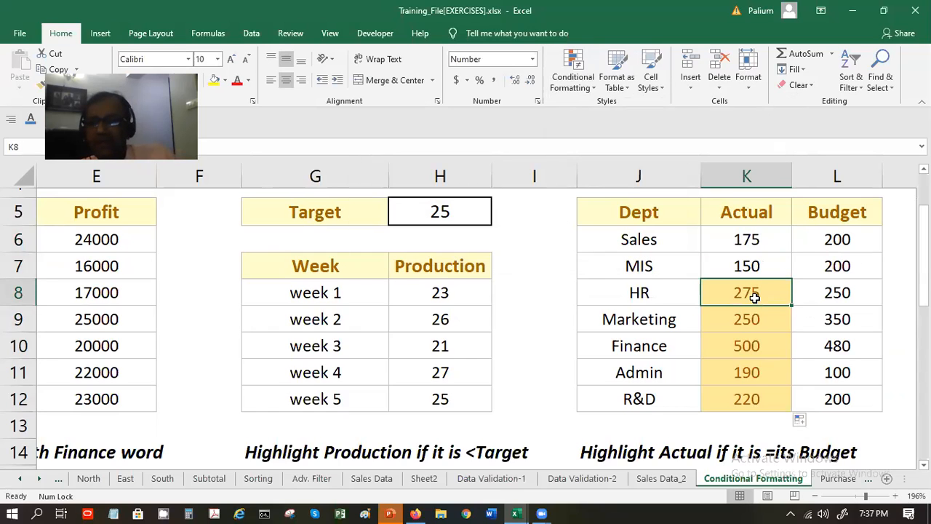
left_click(572, 73)
mouse_move(603, 114)
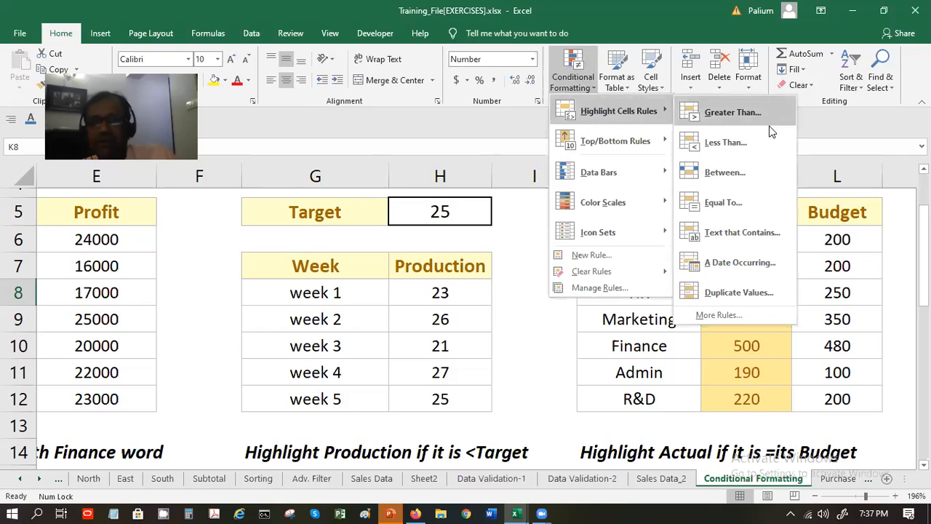
left_click(747, 113)
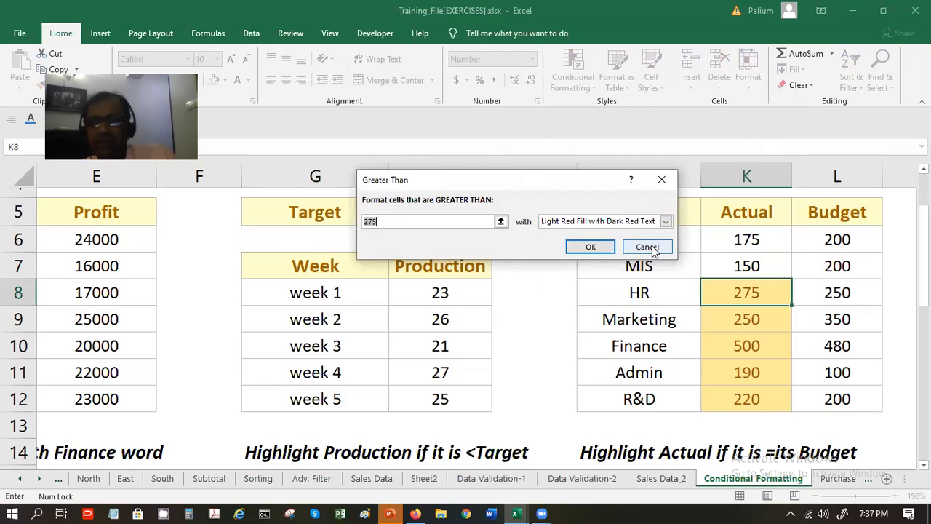
left_click(646, 246)
- Add another Greater Than rule to the Sales actual, comparing with $L$6 and using Light Red Fill with Dark Red Text
left_click(710, 240)
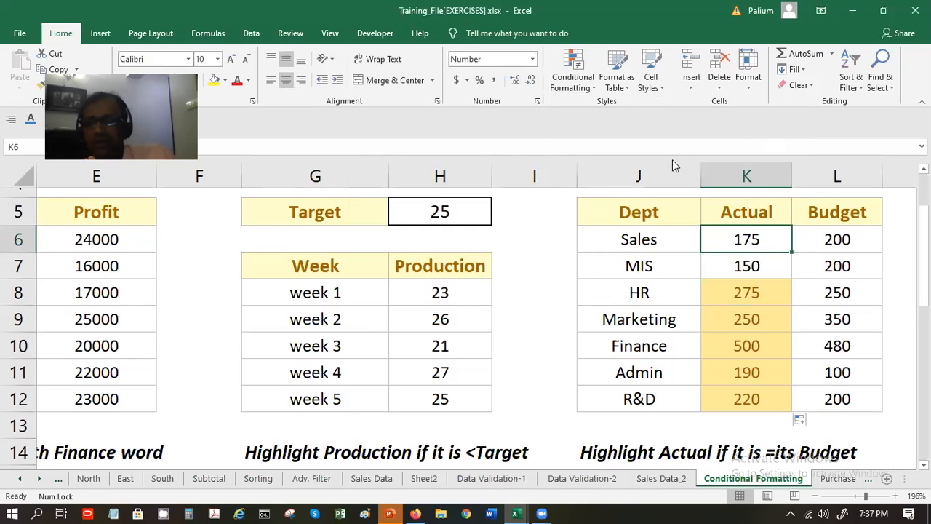
left_click(583, 67)
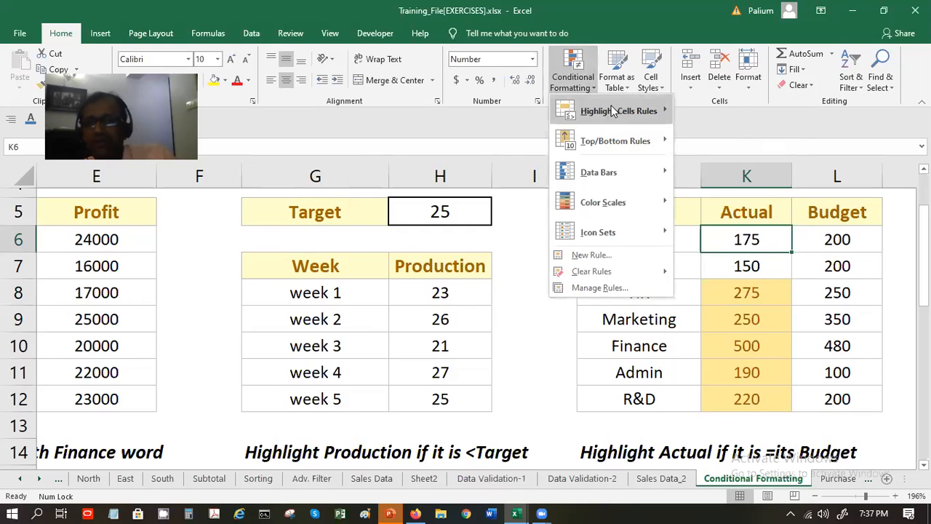
mouse_move(611, 109)
left_click(730, 113)
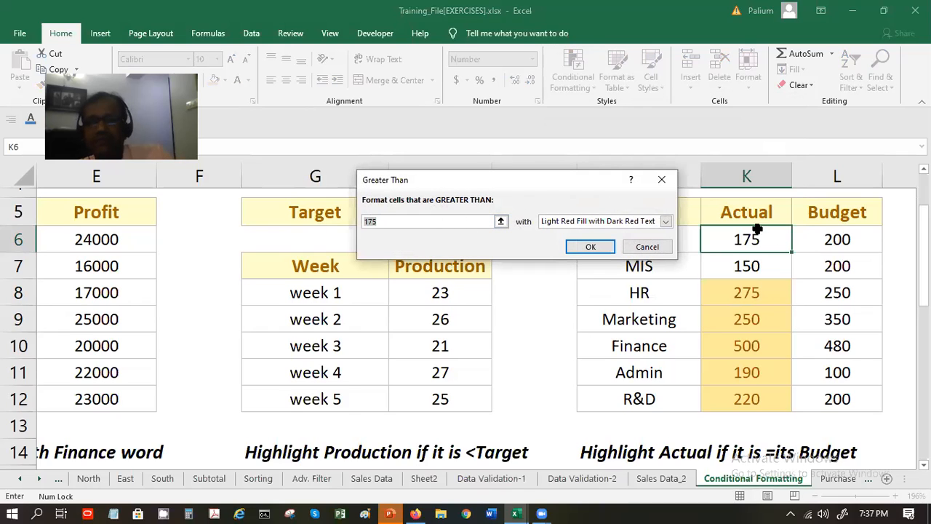
left_click(838, 239)
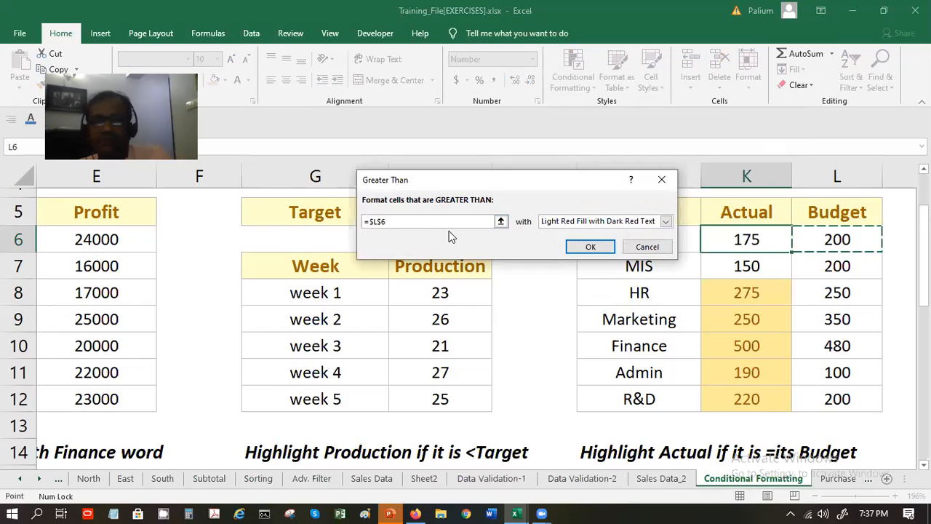
left_click(579, 250)
left_click(850, 244)
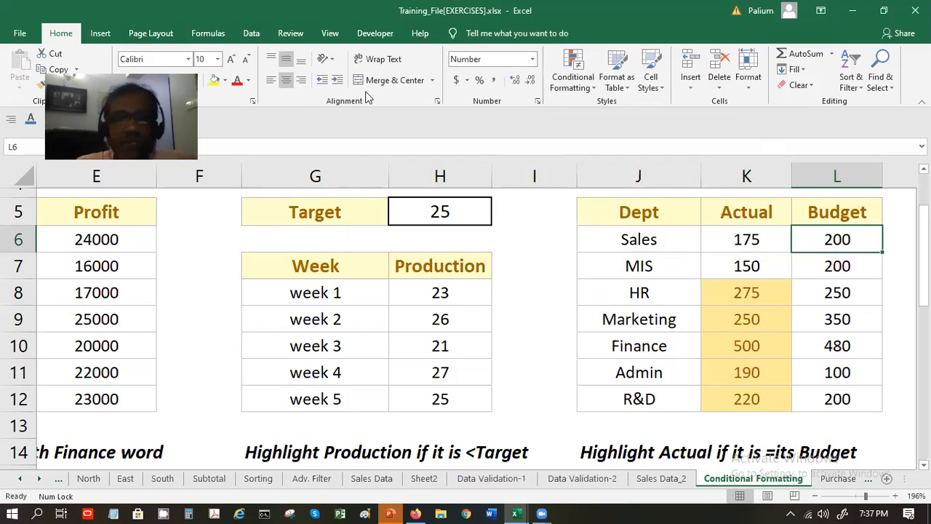
left_click(743, 261)
left_click(756, 240)
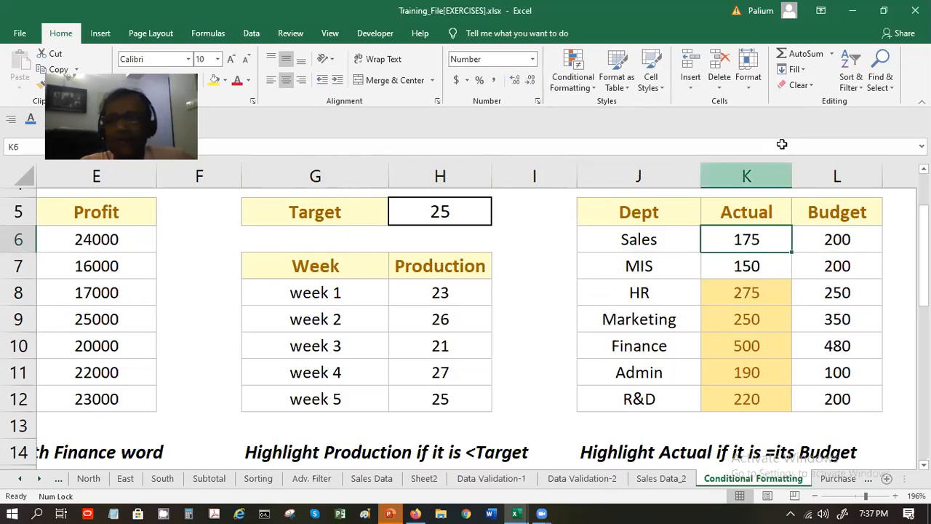
left_click(812, 234)
left_click(575, 67)
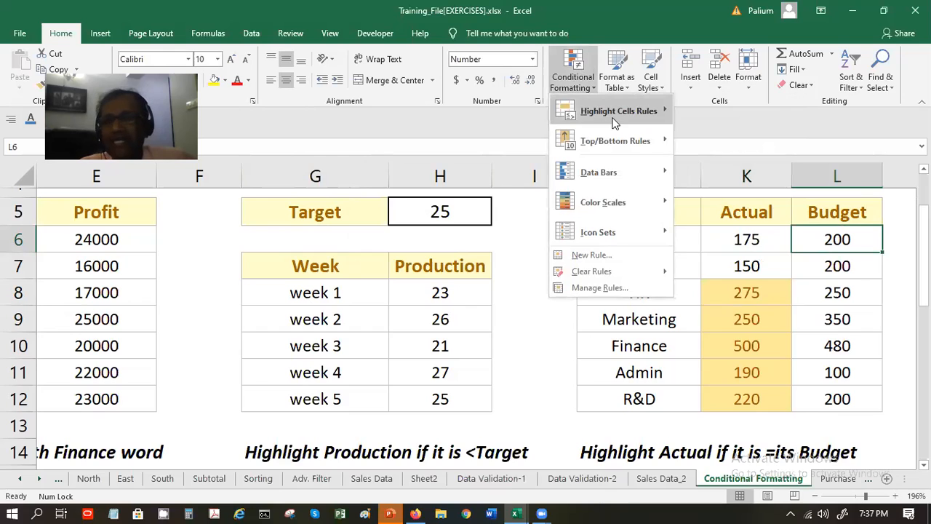
mouse_move(609, 110)
left_click(700, 113)
left_click(413, 221)
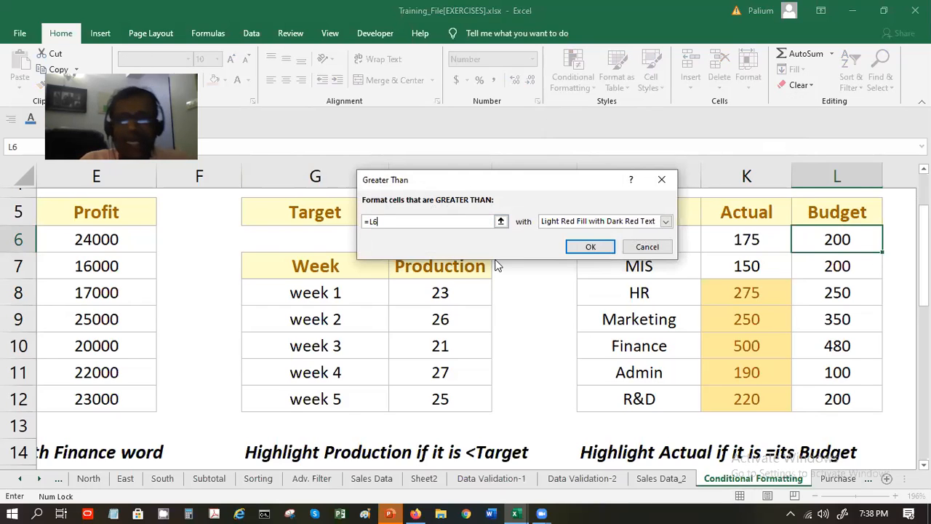
key("Escape")
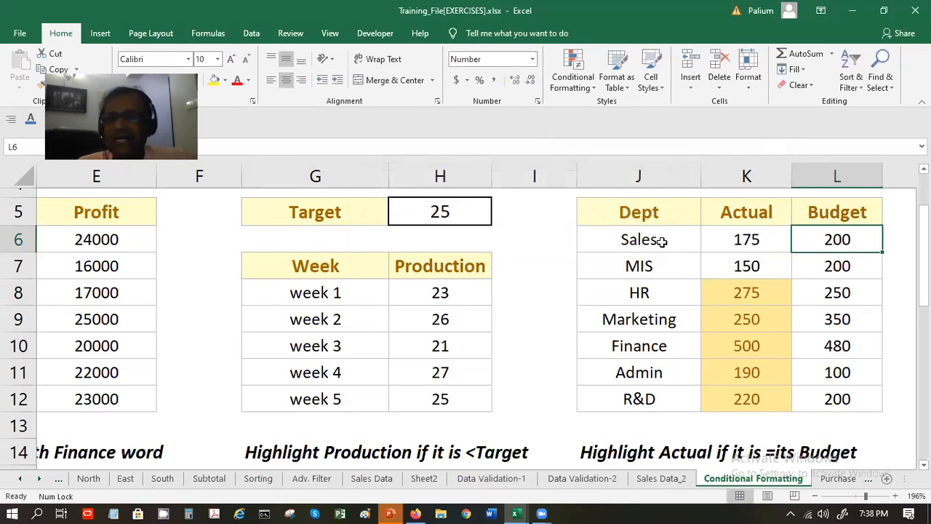
- Fill only the formatting of the Sales actual down the Actual column to the R&D row
left_click(742, 228)
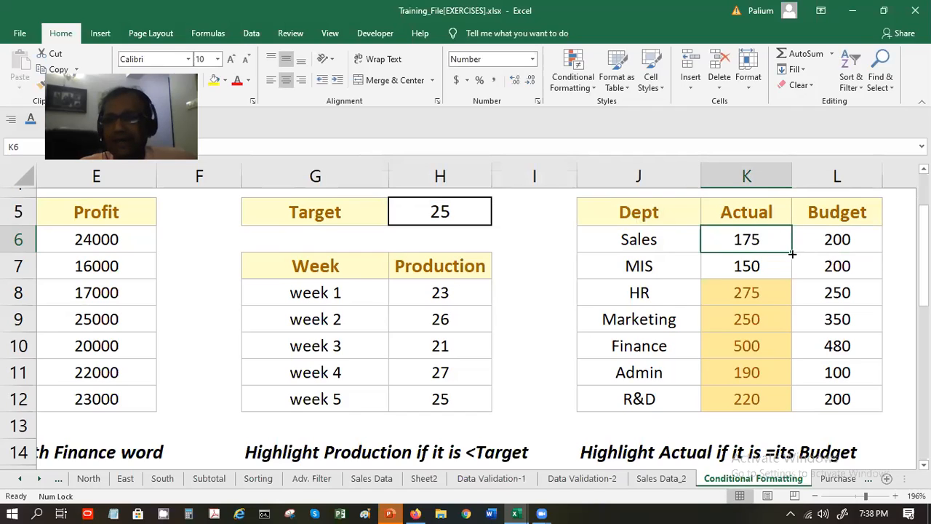
double_click(792, 253)
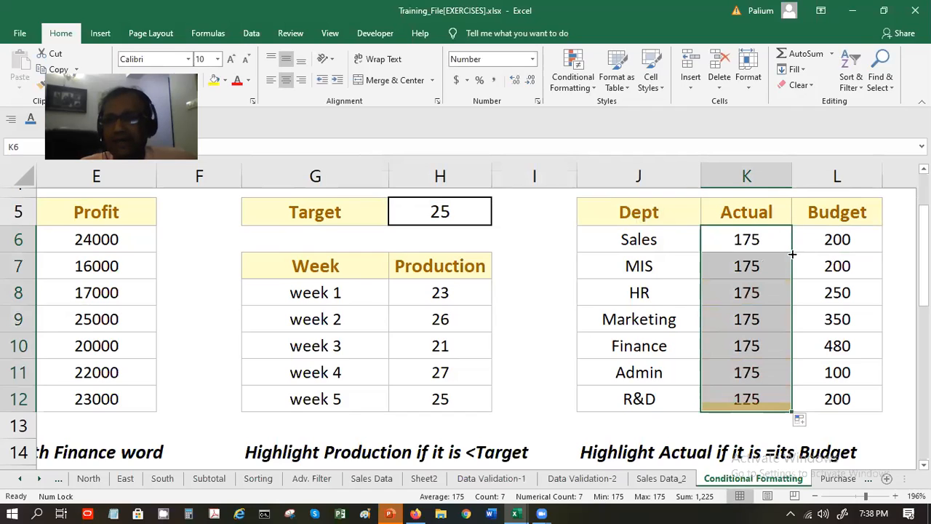
left_click(800, 421)
left_click(844, 375)
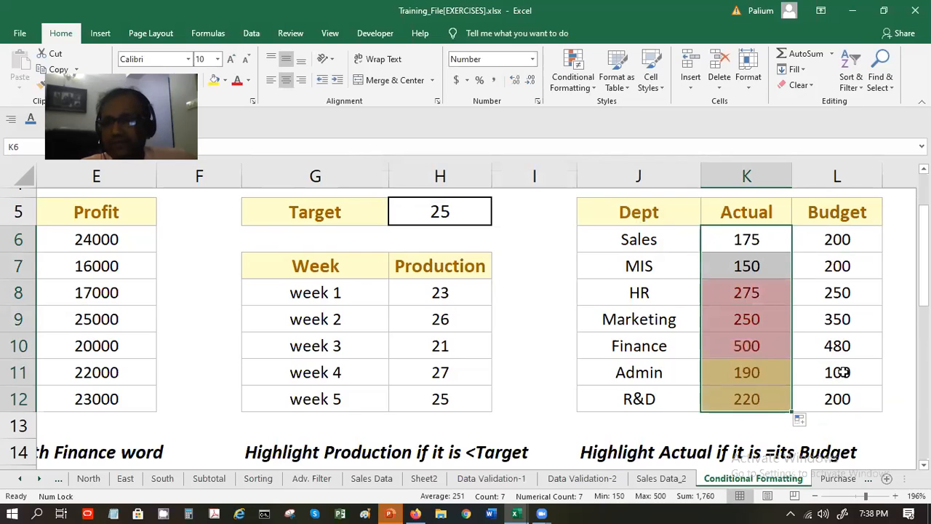
left_click(740, 368)
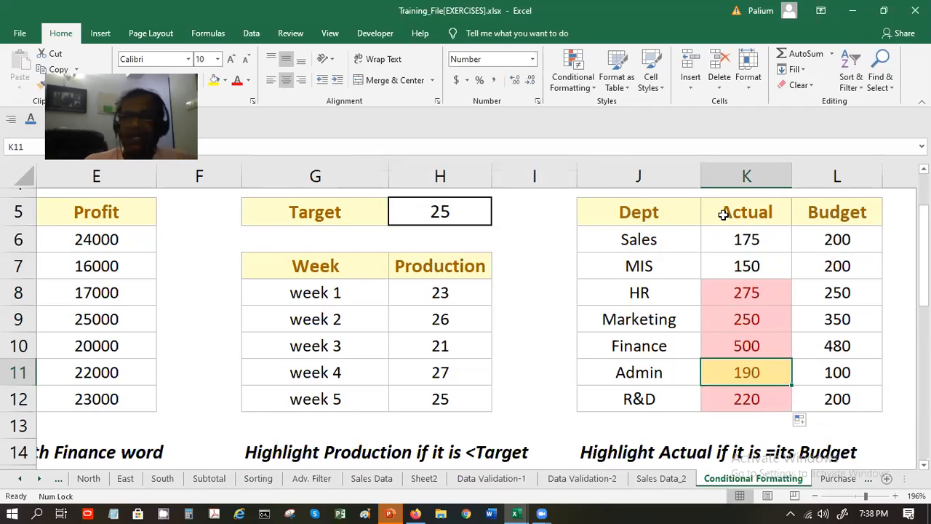
- Inspect the Greater Than comparison setting for the MIS actual without applying a rule
left_click(768, 259)
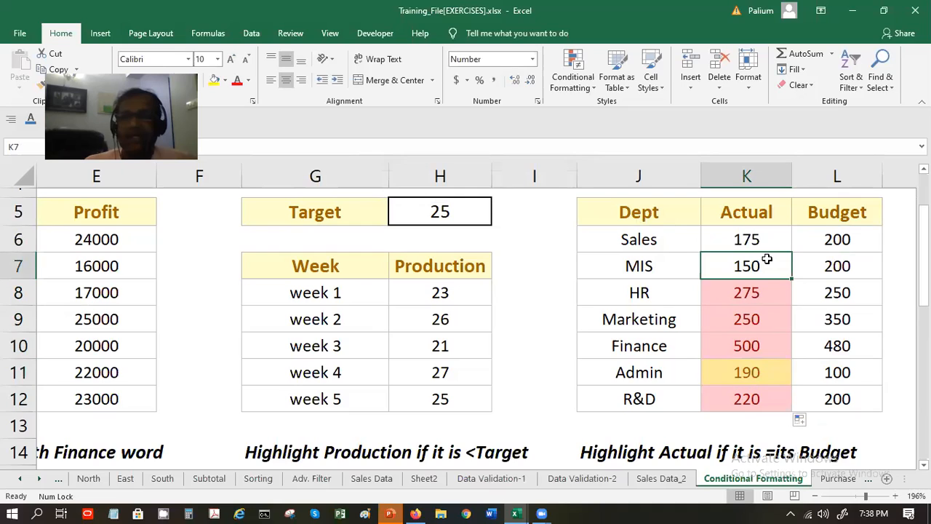
left_click(572, 73)
mouse_move(632, 112)
left_click(718, 113)
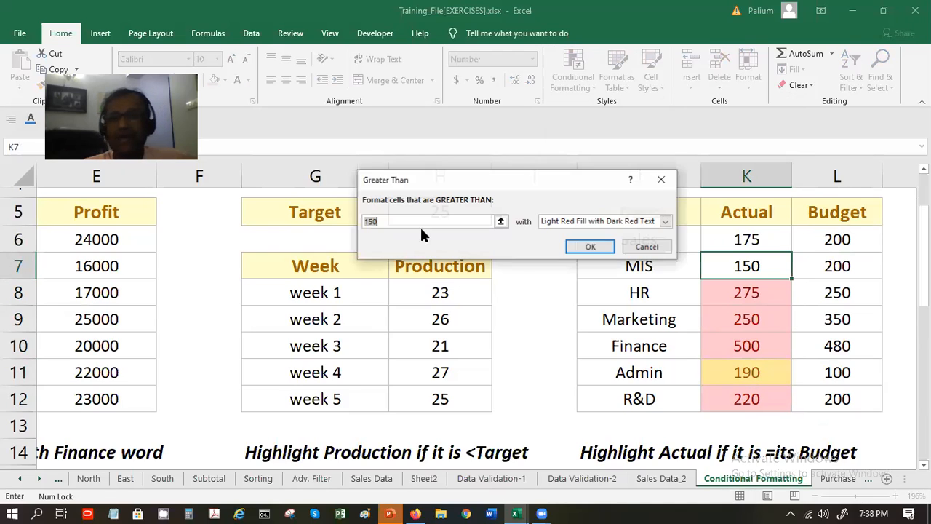
left_click(646, 247)
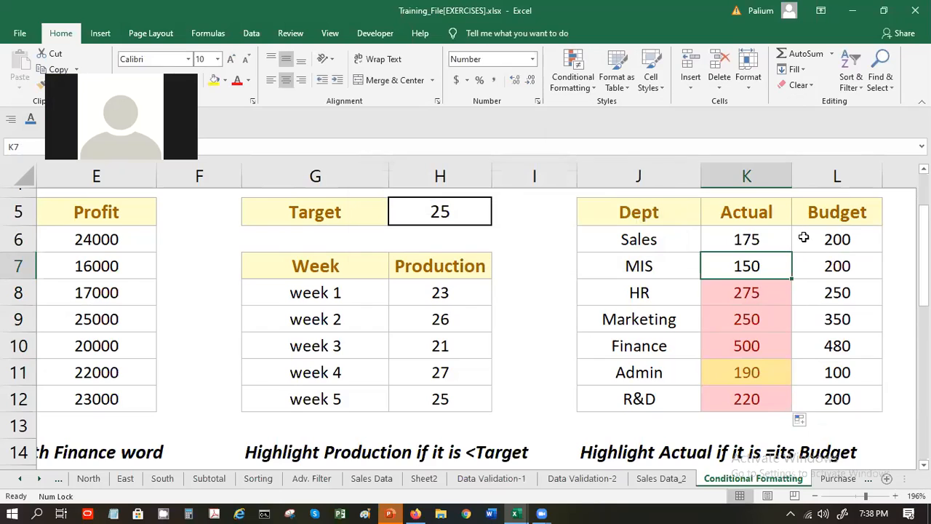
left_click(819, 232)
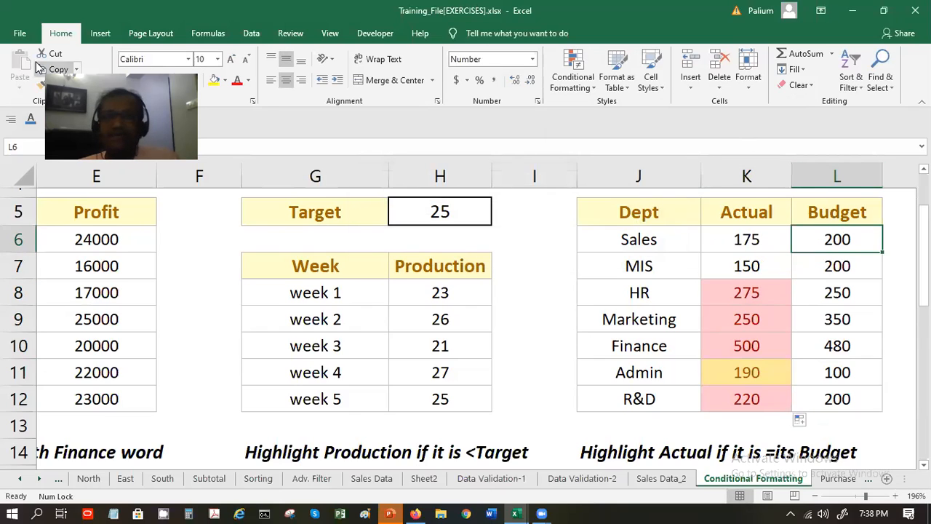
left_click(572, 84)
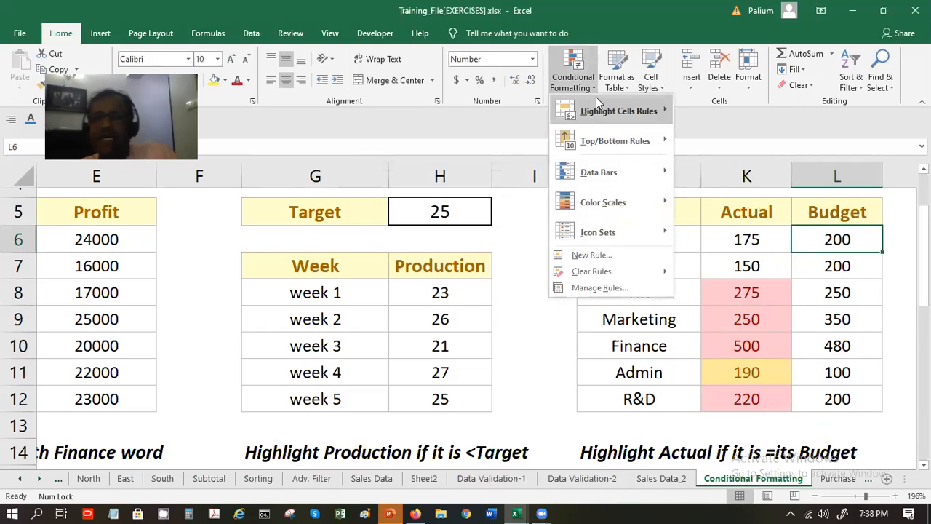
mouse_move(618, 110)
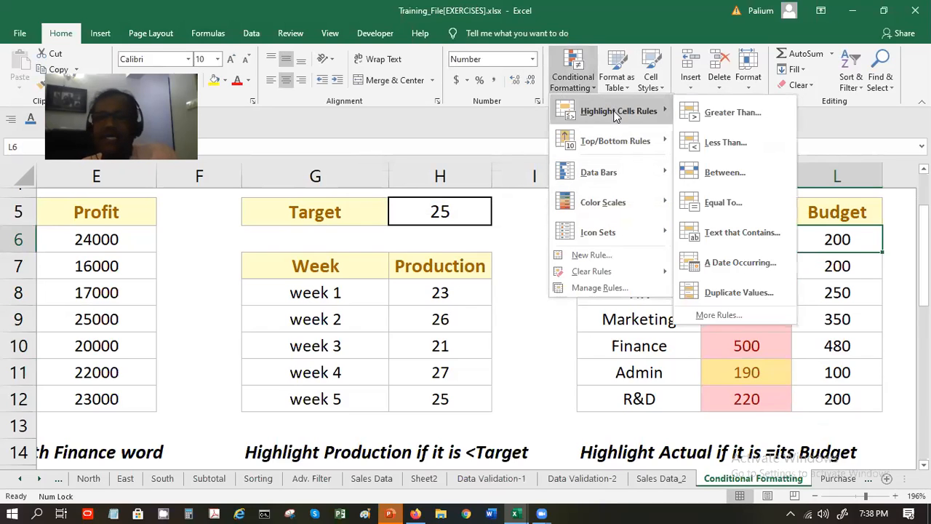
left_click(836, 237)
- Add a Greater Than rule to the Sales actual that compares it with the Sales budget, =$L$6, using Light Red Fill with Dark Red Text
left_click(770, 239)
left_click(573, 76)
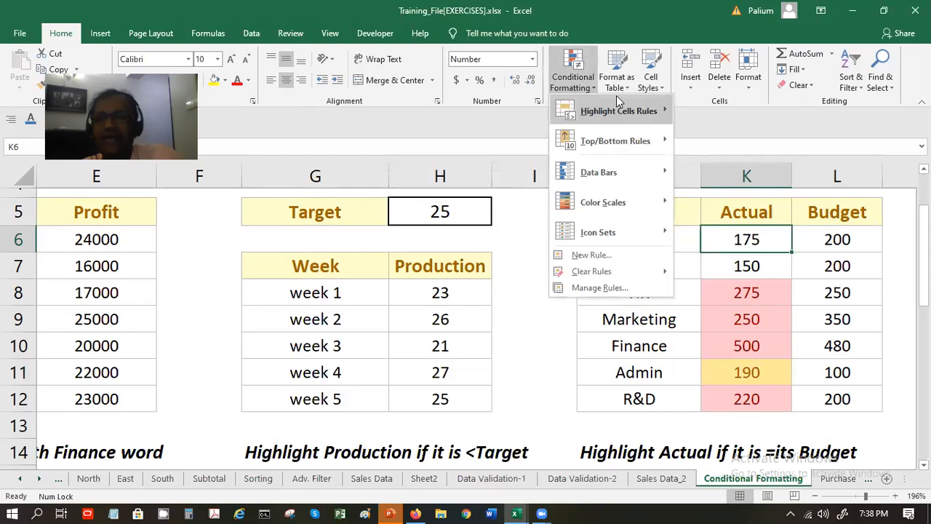
mouse_move(618, 109)
left_click(691, 110)
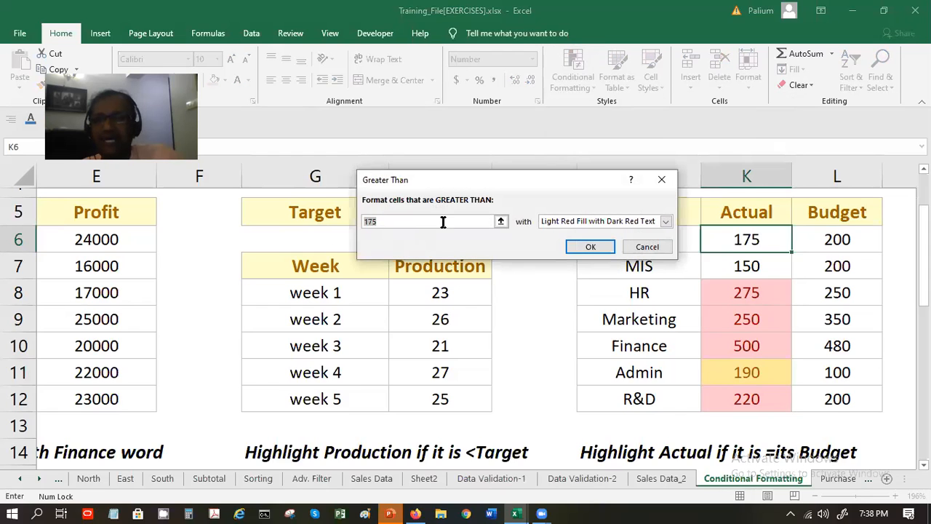
key("BackSpace")
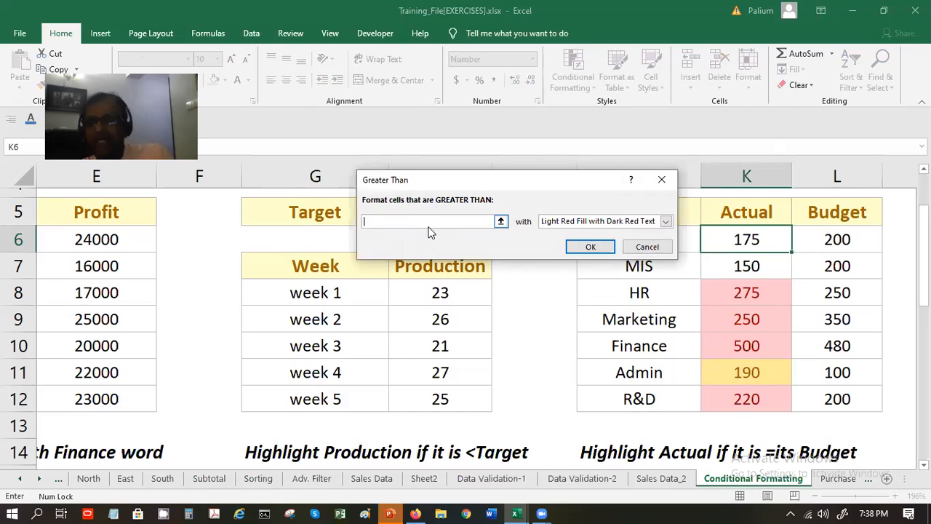
left_click(818, 236)
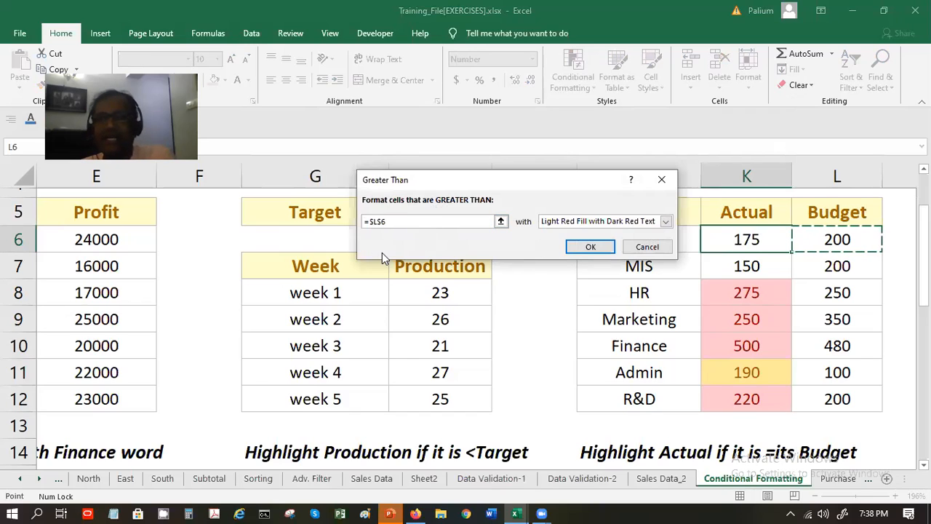
left_click(383, 221)
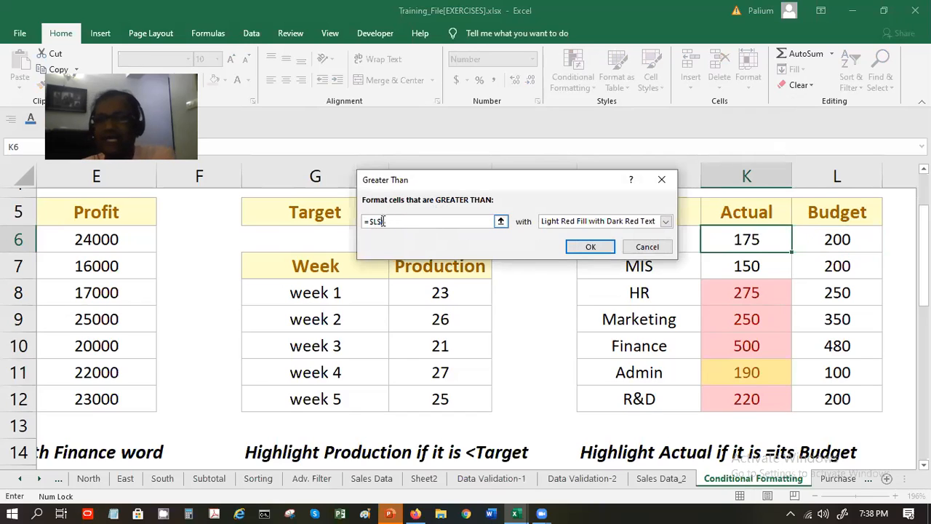
left_click(589, 246)
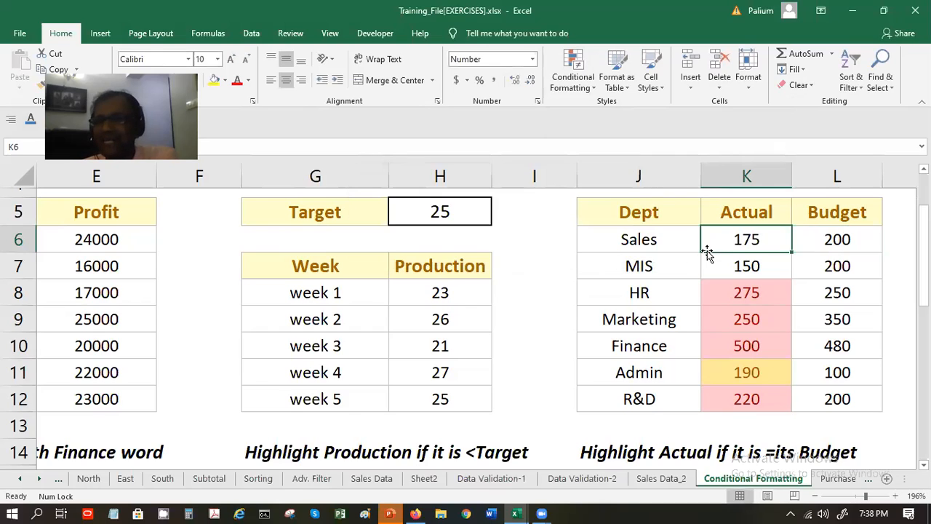
- Copy only the formatting of the Sales actual down through the R&D actual, keeping the department values
double_click(793, 252)
left_click(804, 420)
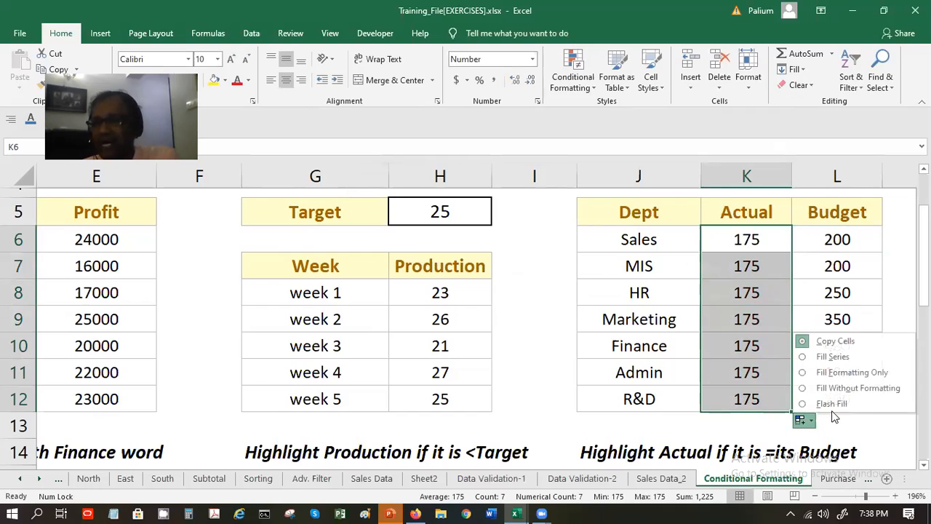
left_click(841, 373)
left_click(844, 242)
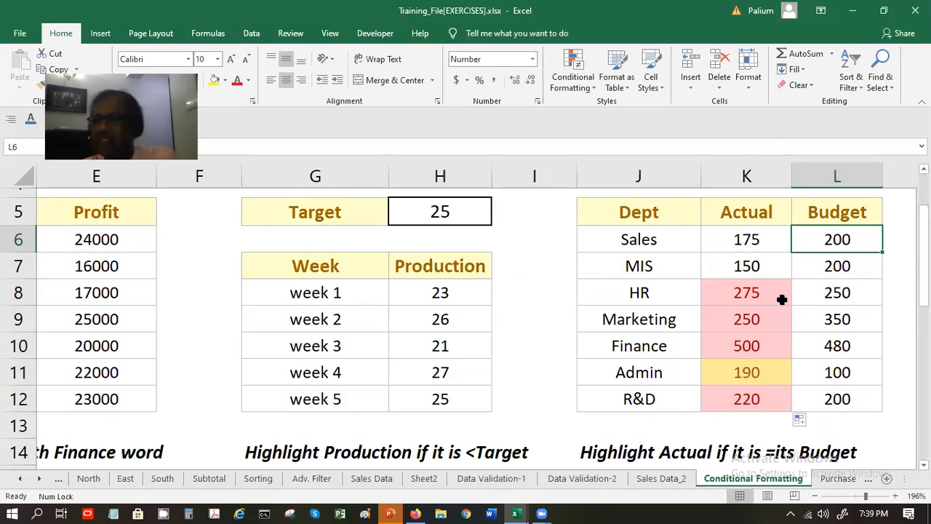
- Inspect the Greater Than comparison setting for the HR actual without applying a rule
left_click(745, 291)
left_click(573, 71)
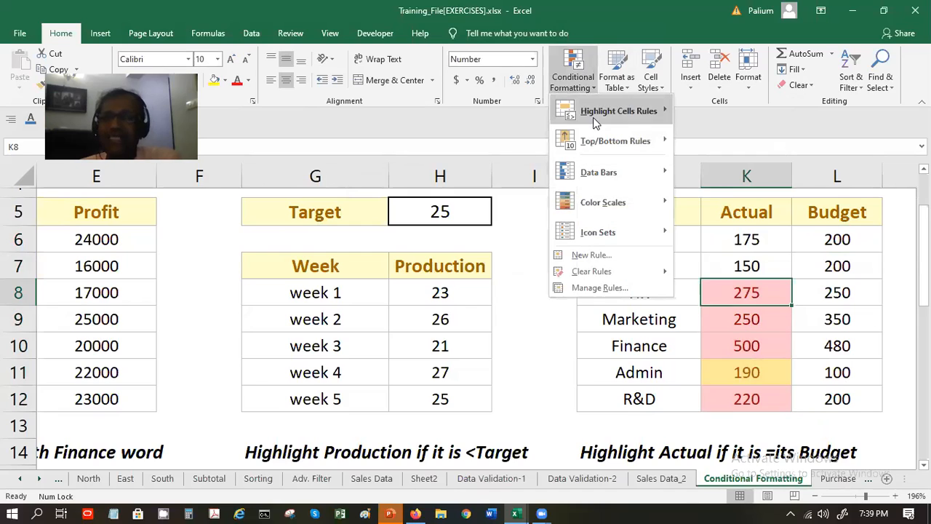
mouse_move(629, 107)
left_click(772, 110)
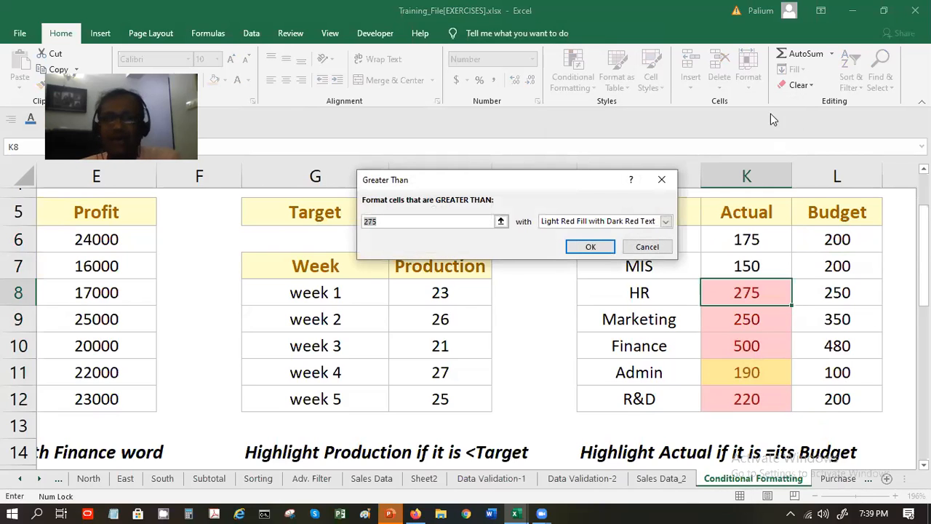
left_click(640, 247)
- Delete all conditional formatting rules from the Actual values in K6:K12
left_click_drag(744, 242, 769, 409)
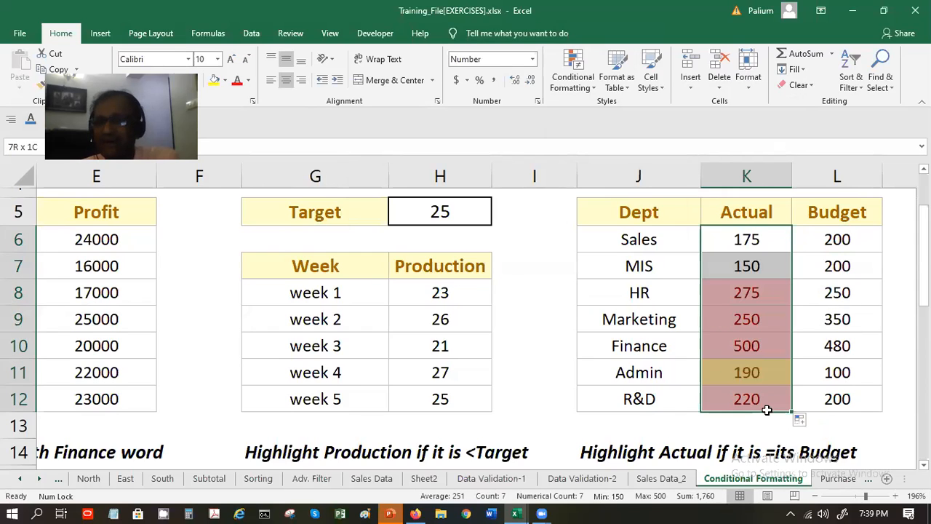
left_click(592, 85)
left_click(600, 287)
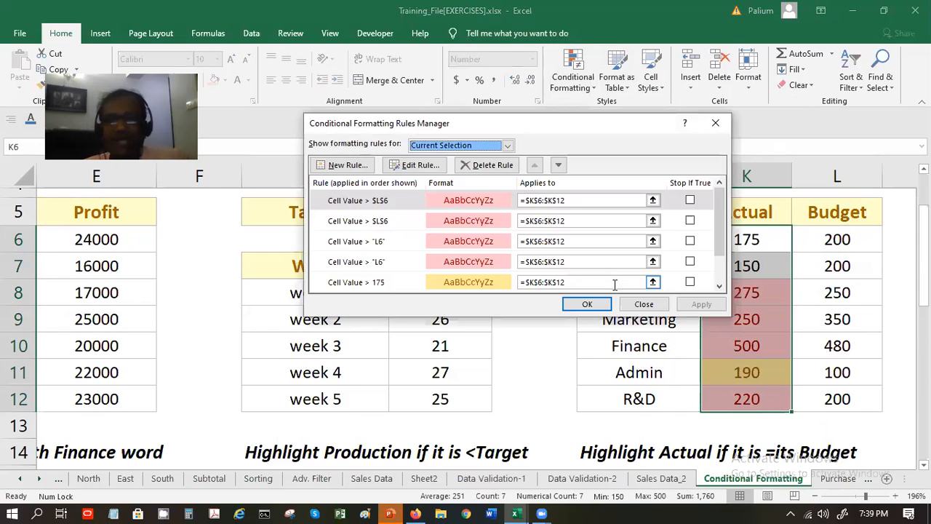
double_click(489, 165)
triple_click(489, 165)
left_click(486, 166)
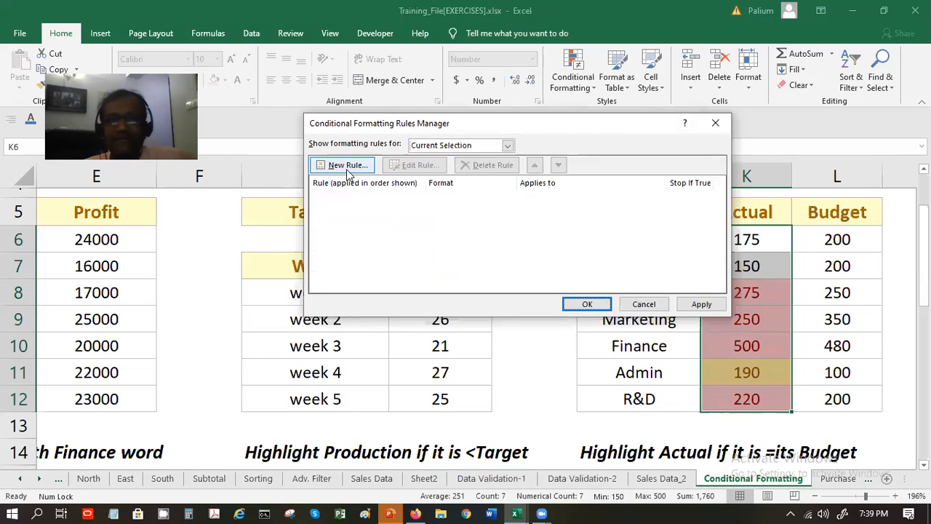
left_click(587, 303)
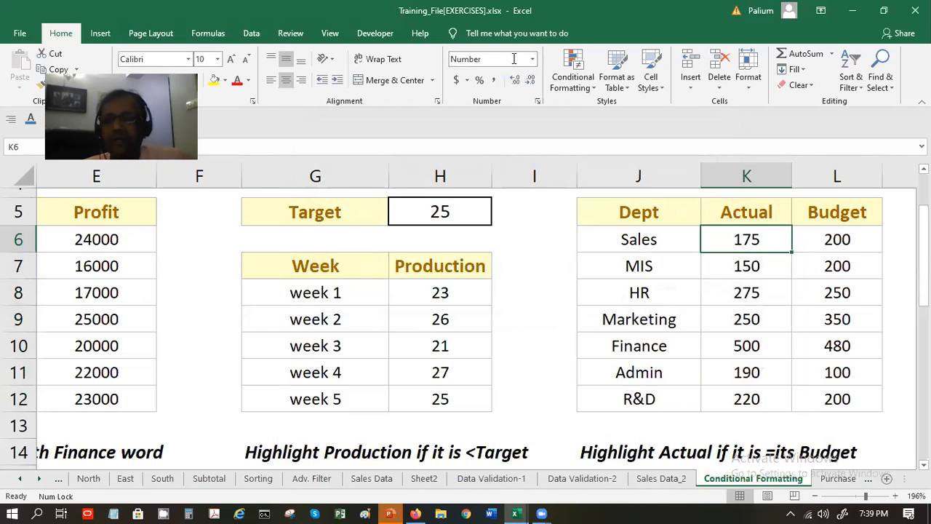
- Add a Greater Than rule to the Sales actual using the relative reference =L6, with Light Red Fill with Dark Red Text
left_click(571, 82)
mouse_move(621, 108)
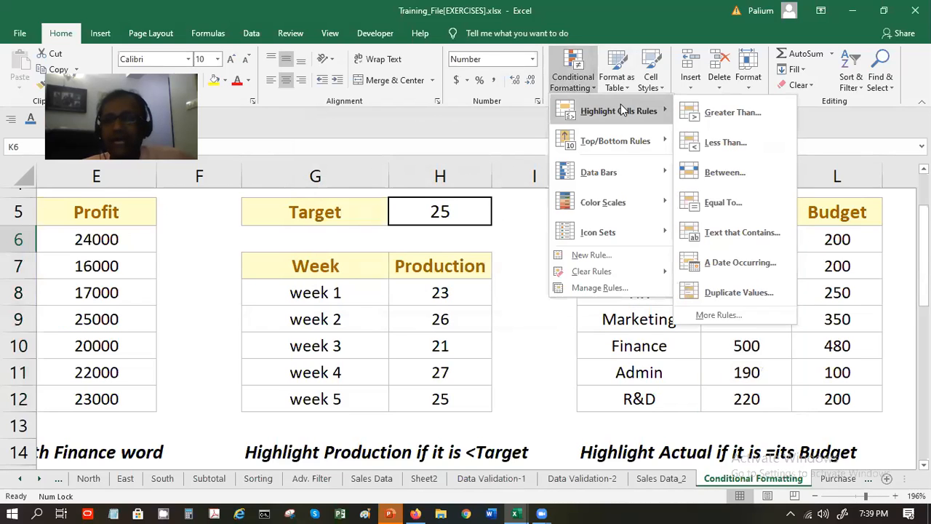
left_click(715, 110)
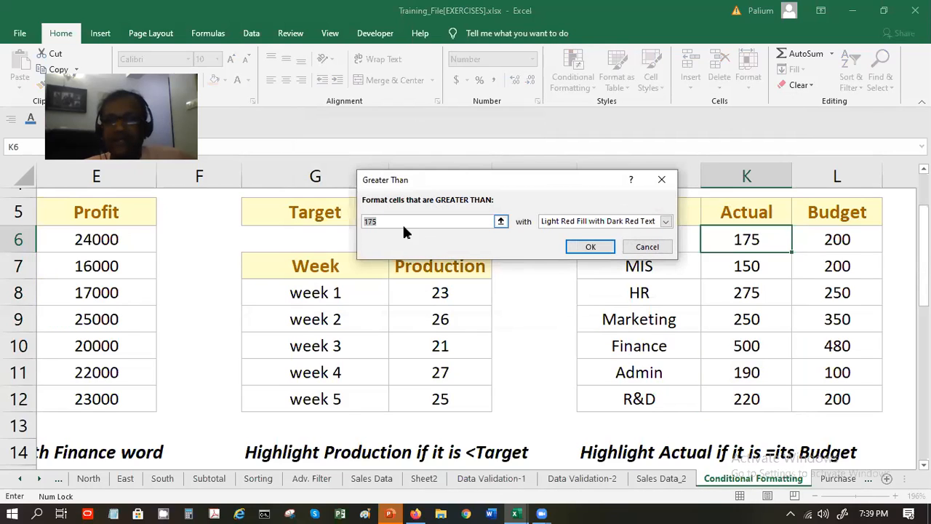
type("=")
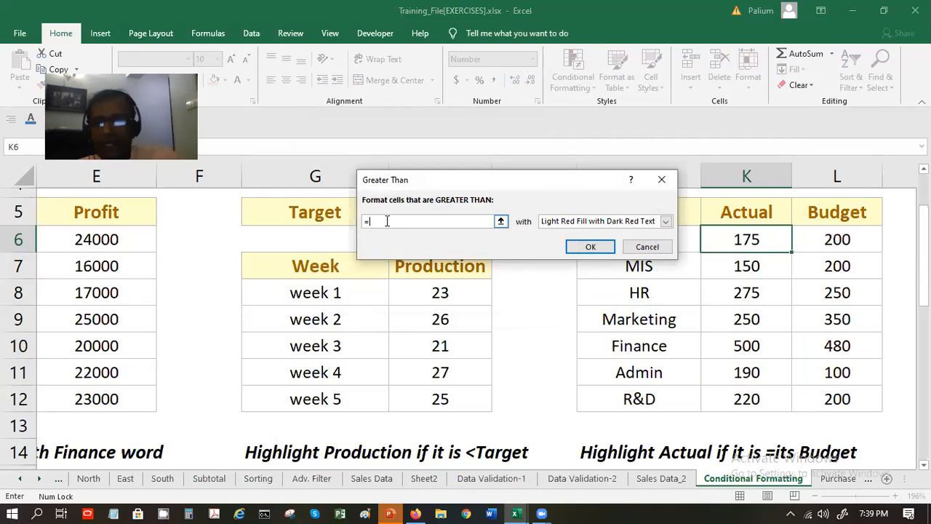
type("L6")
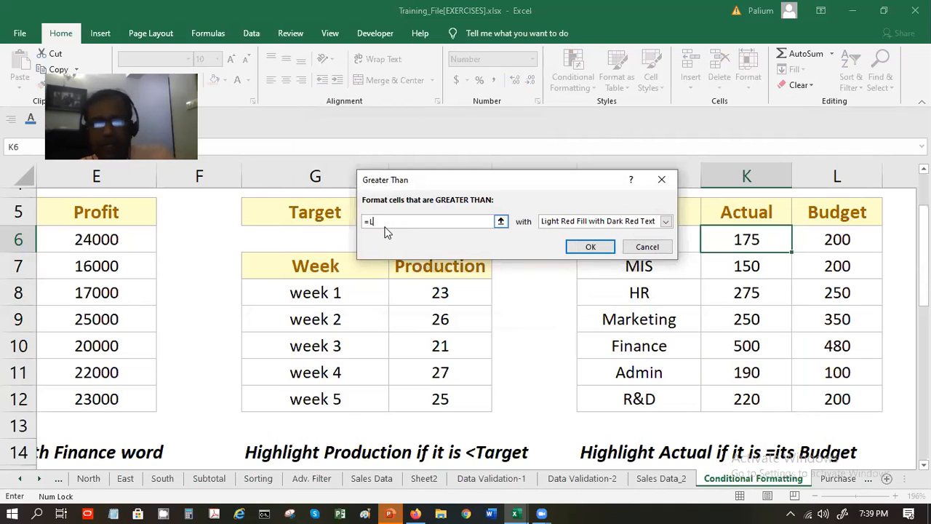
left_click(594, 246)
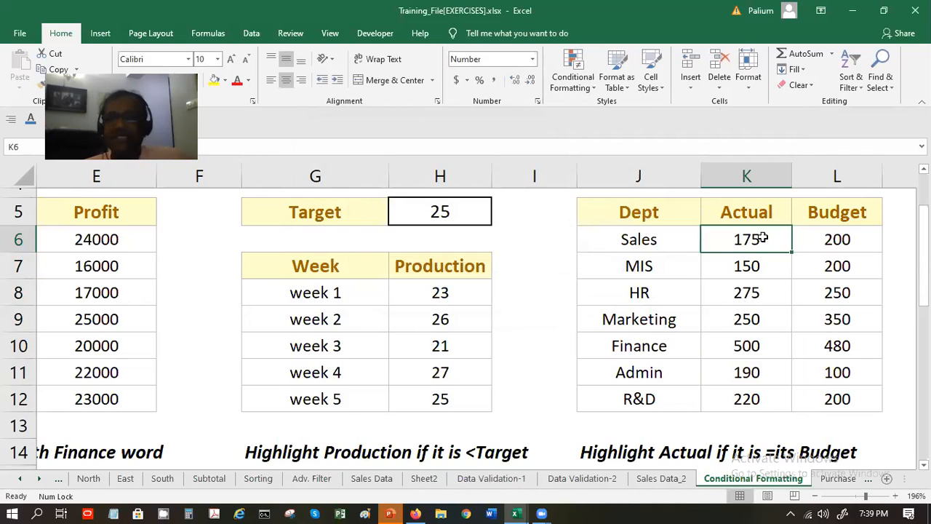
left_click(586, 69)
mouse_move(593, 113)
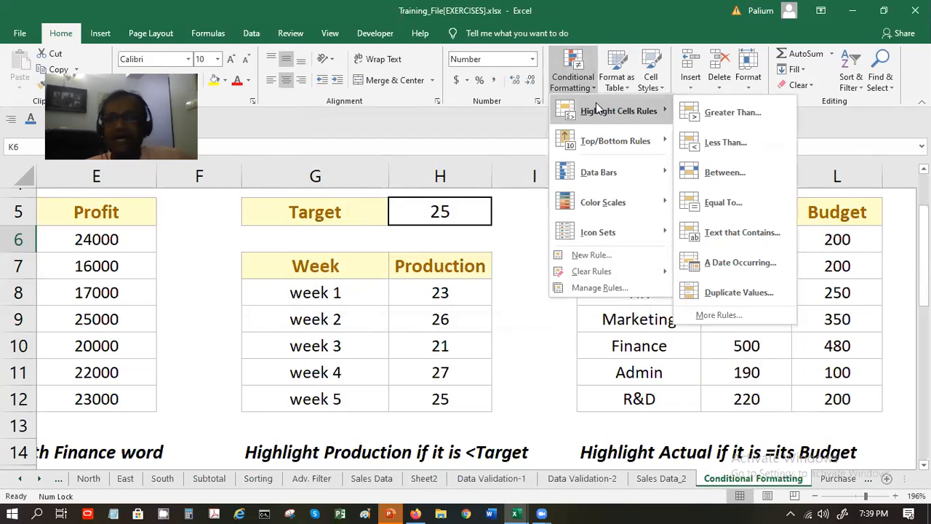
left_click(709, 109)
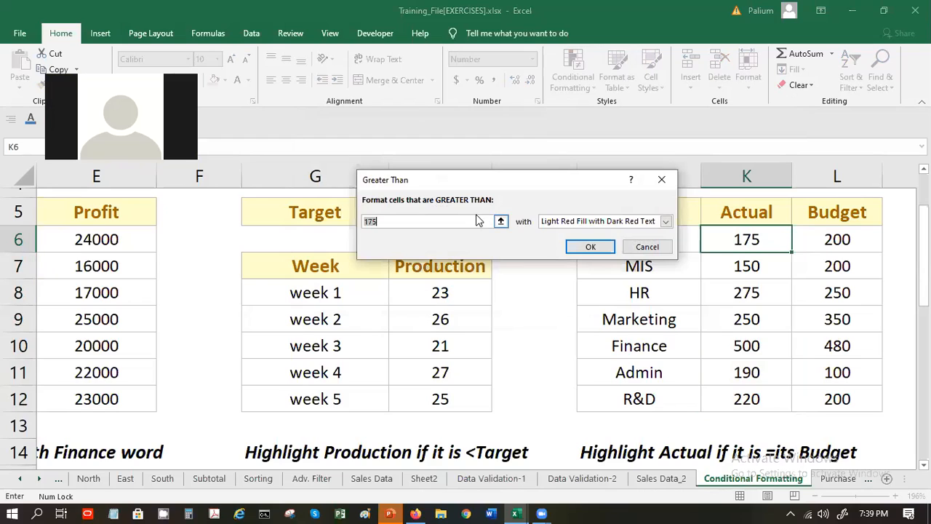
left_click_drag(590, 189, 596, 262)
left_click(653, 320)
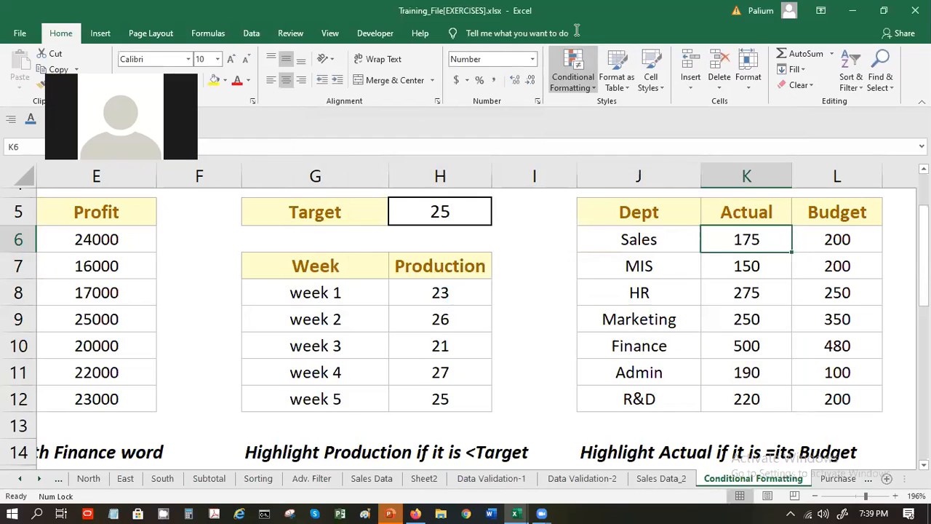
- Inspect the definition of the existing conditional formatting rule on the Sales actual and keep its settings
left_click(573, 79)
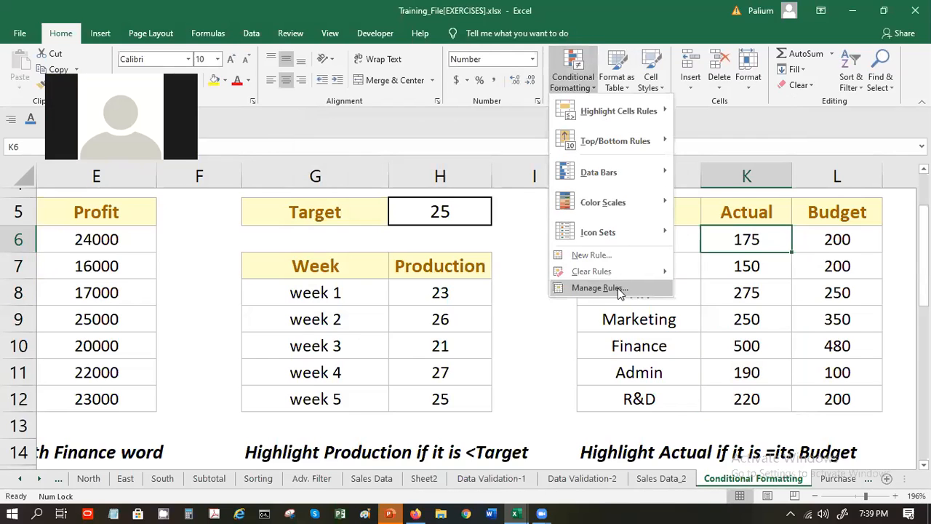
left_click(619, 289)
left_click(381, 277)
left_click(426, 245)
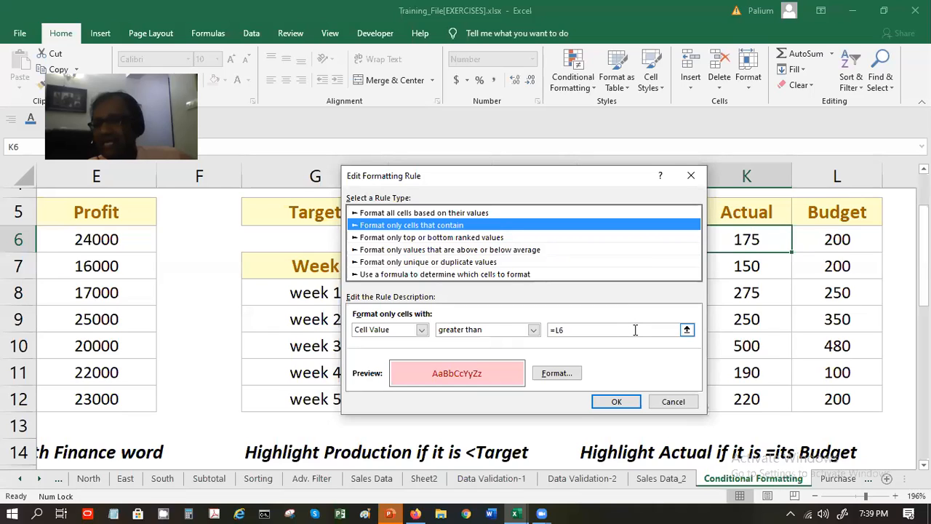
left_click(616, 402)
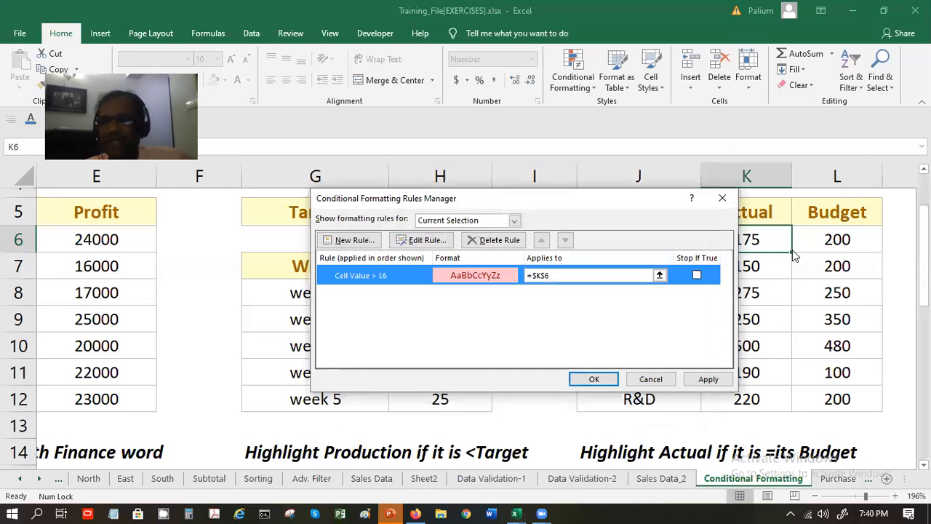
left_click(607, 379)
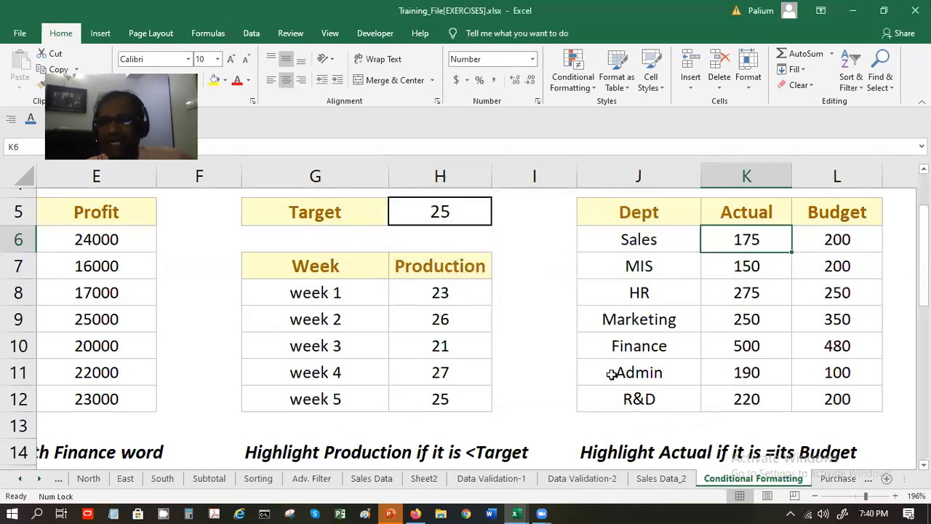
- Copy only the formatting of the Sales actual down through K12, keeping each department's own value
double_click(791, 253)
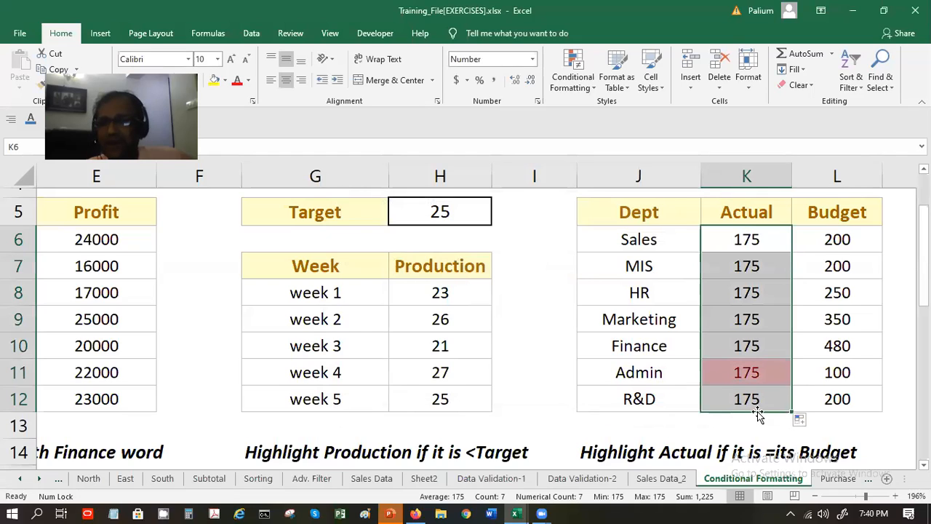
left_click(807, 422)
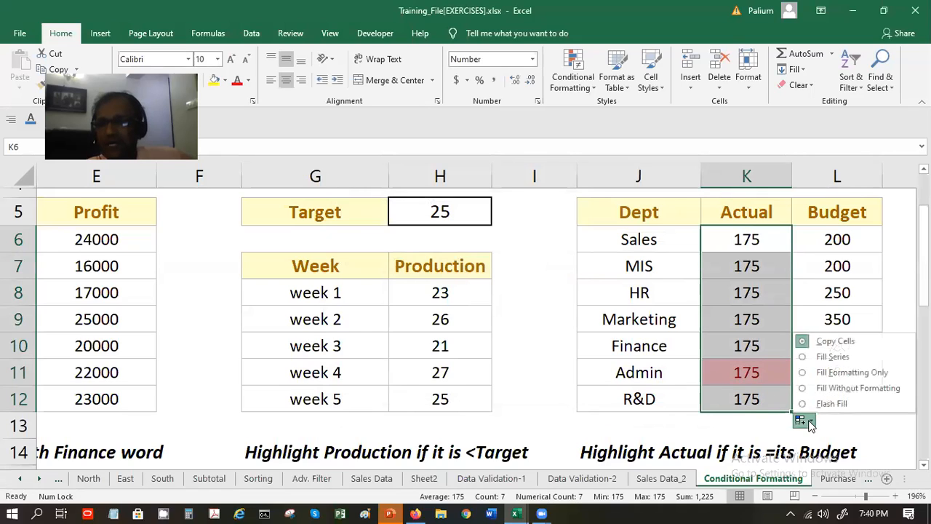
left_click(842, 373)
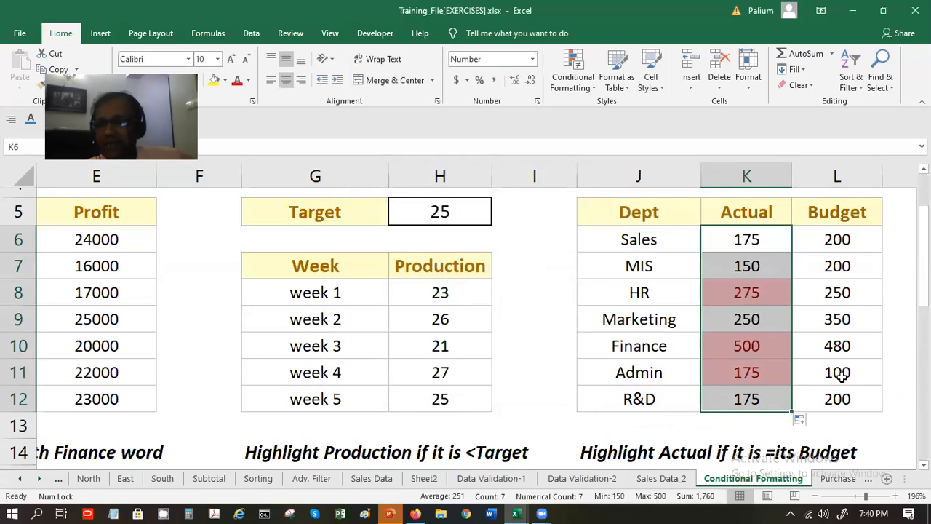
left_click(740, 318)
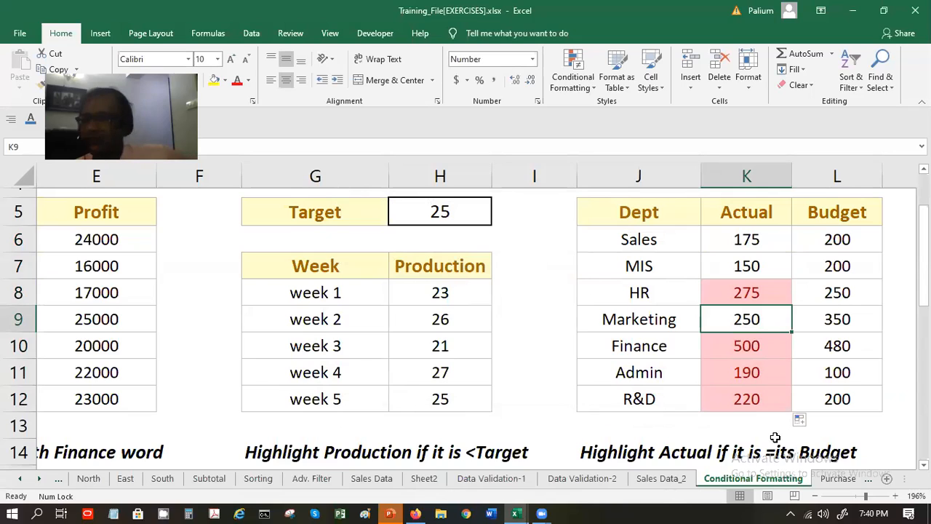
- Inspect the copied rule on the Marketing actual, checking its cell reference and the range it applies to
left_click(573, 78)
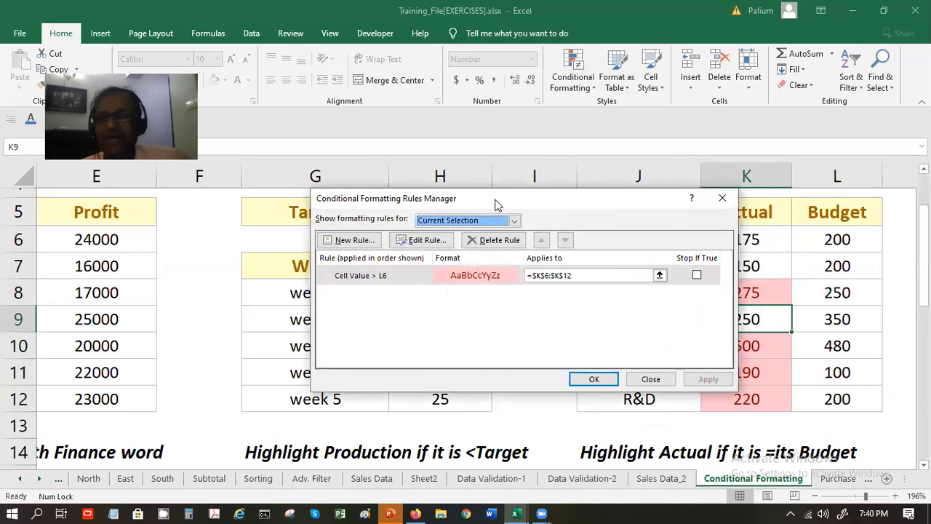
left_click_drag(447, 200, 346, 164)
left_click(318, 240)
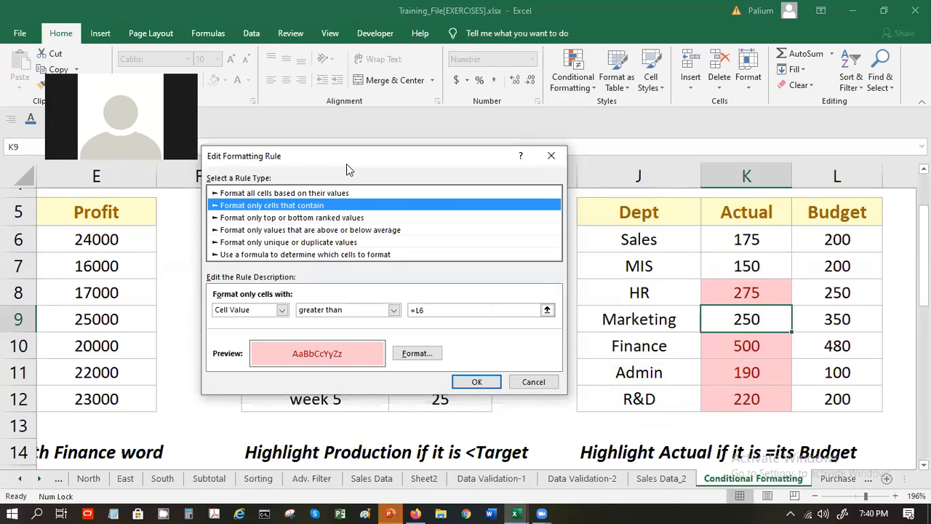
left_click(535, 384)
left_click(545, 377)
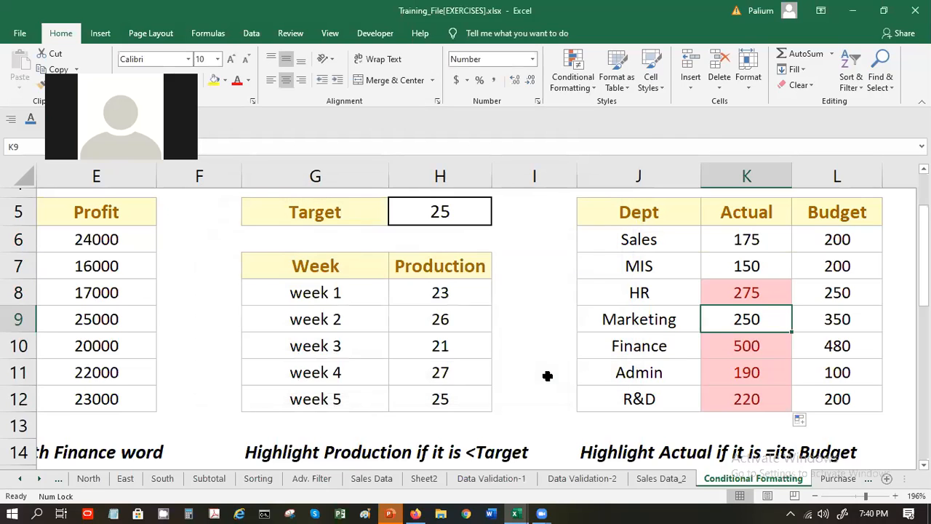
- Review the highlighting exercises across the Conditional Formatting sheet, from the Actual and Budget tables back to the daily Sales tables
scroll(716, 275, "up", 1)
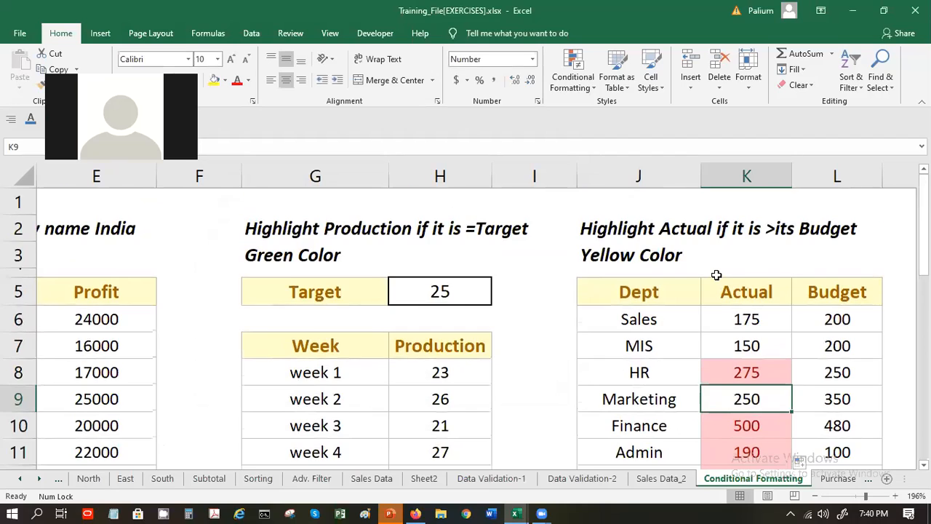
scroll(717, 274, "down", 5)
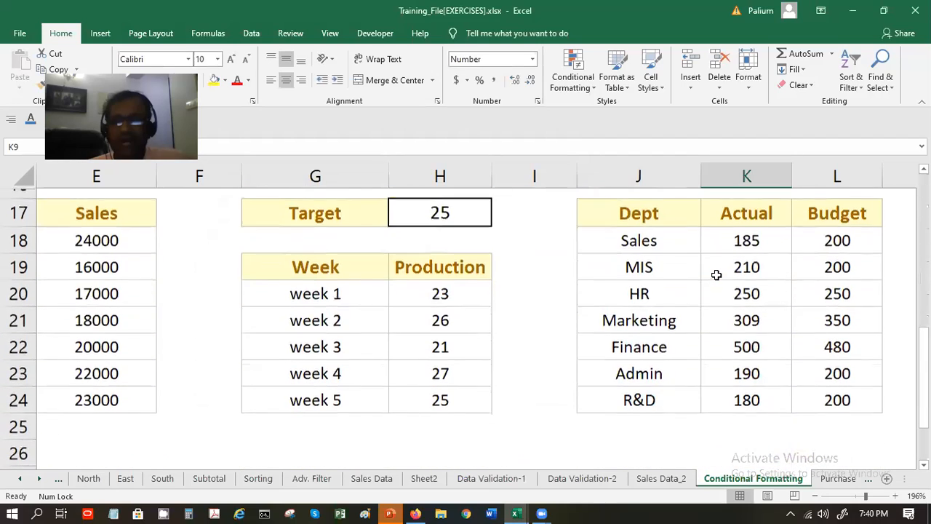
scroll(717, 274, "up", 1)
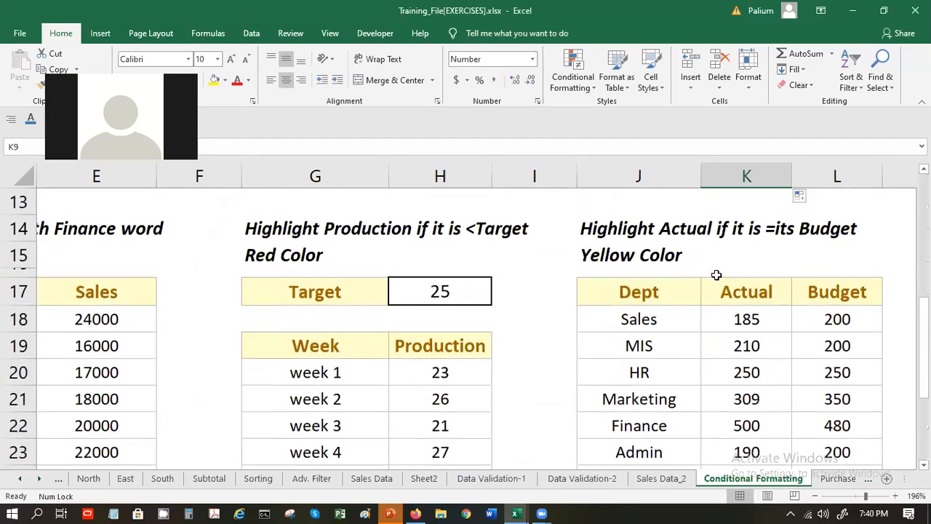
left_click(284, 298)
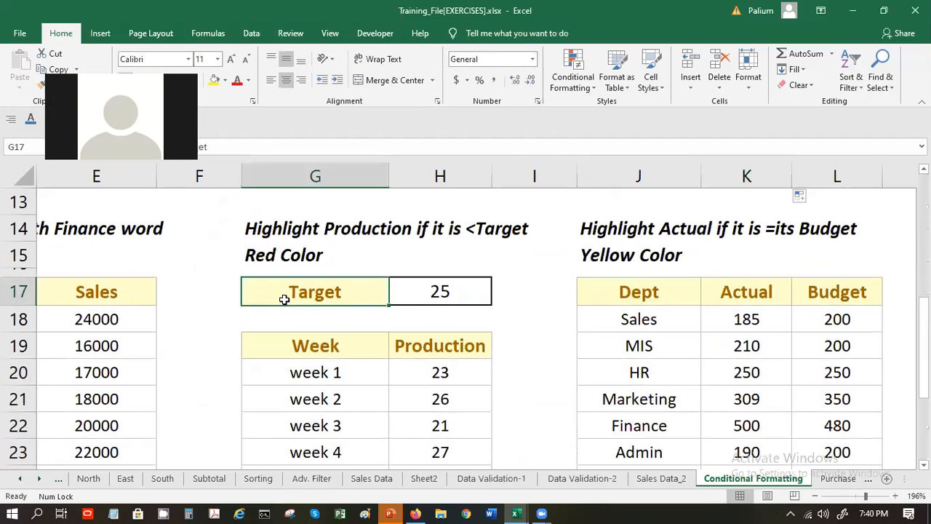
key("Left")
key("Left")
key("Left")
key("Left")
key("Left")
key("Left")
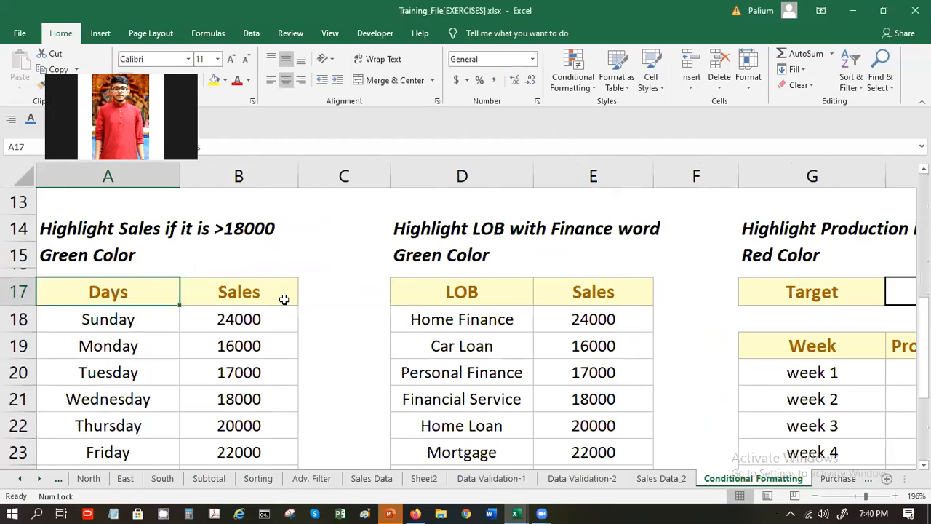
scroll(254, 311, "up", 4)
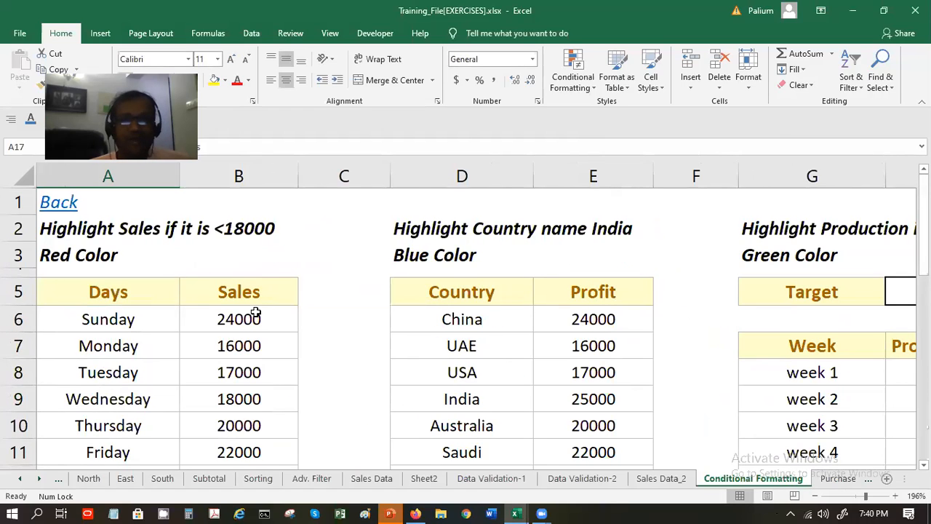
scroll(256, 313, "down", 5)
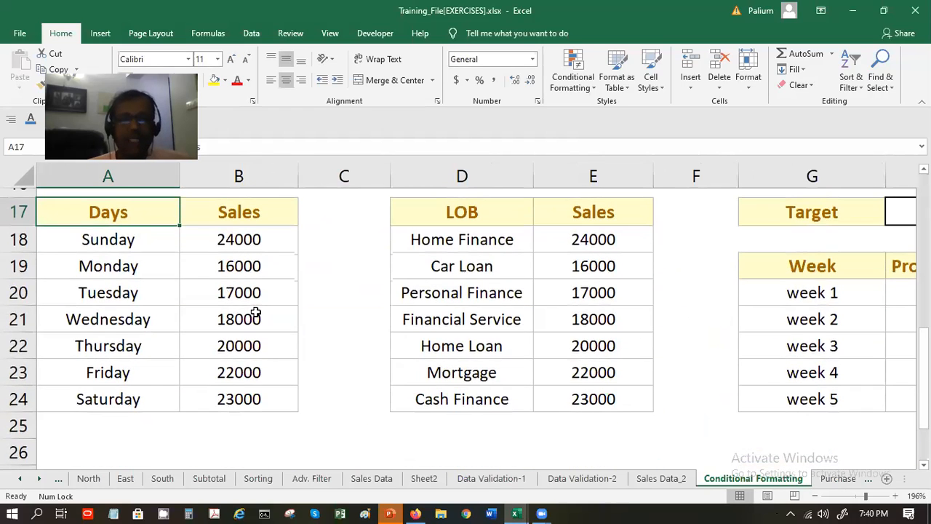
left_click(346, 233)
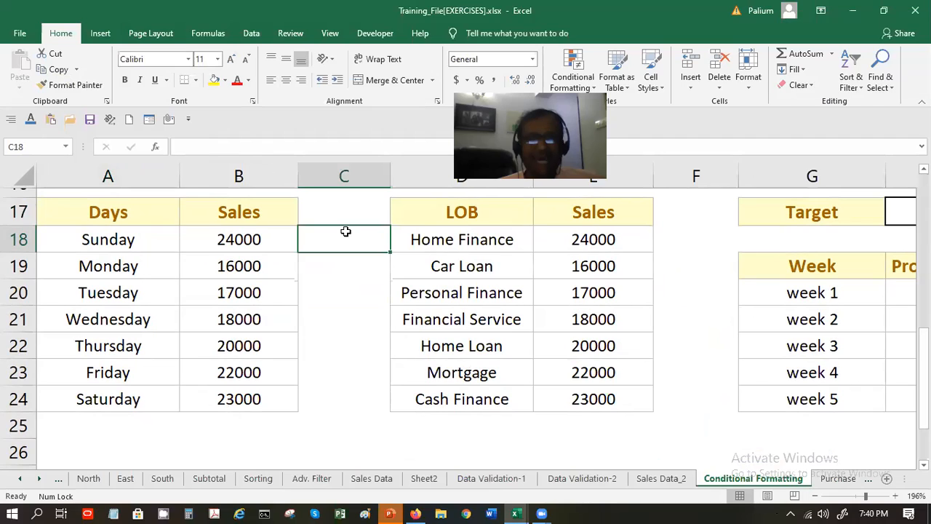
- Switch to the open Book1 workbook
left_click(515, 514)
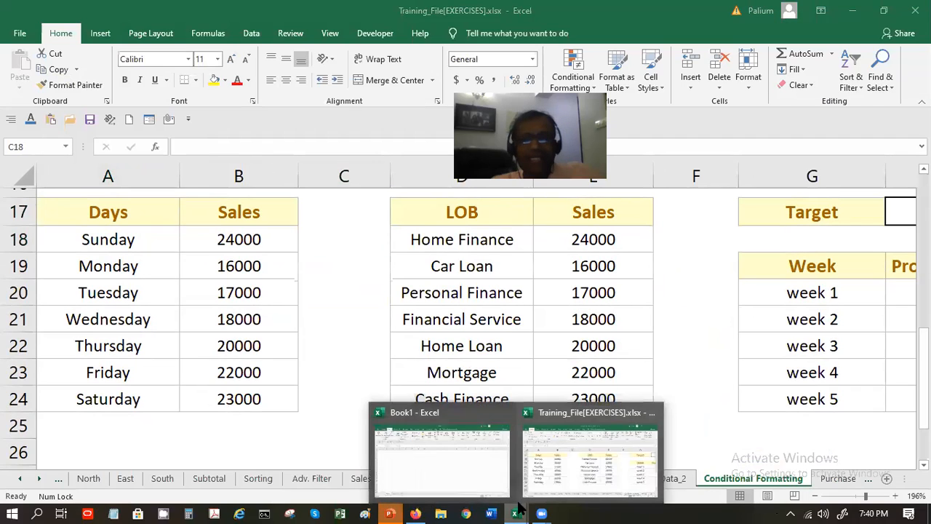
left_click(476, 487)
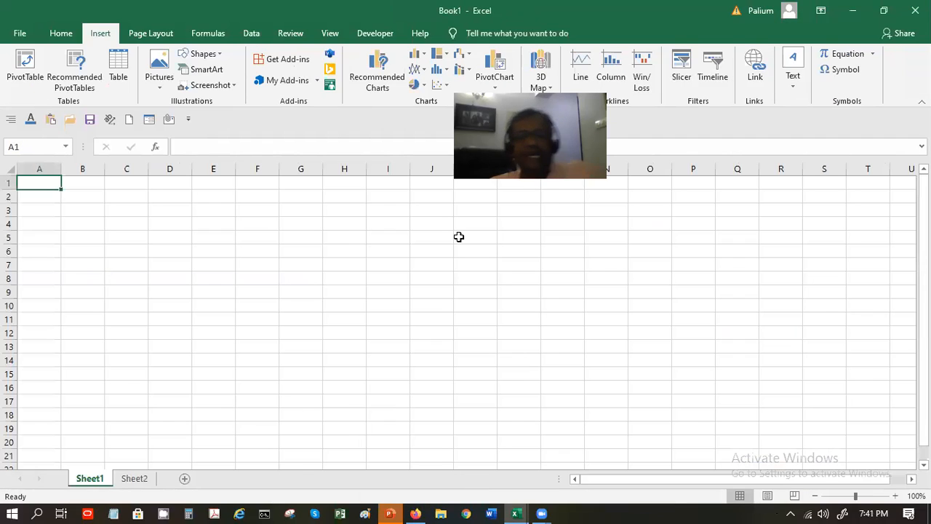
type("N")
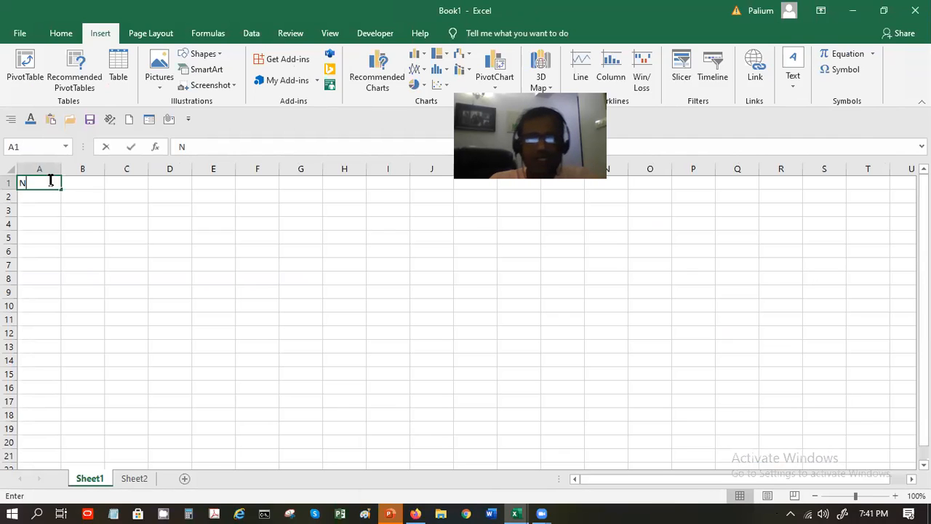
type("orth")
key("Tab")
type("S")
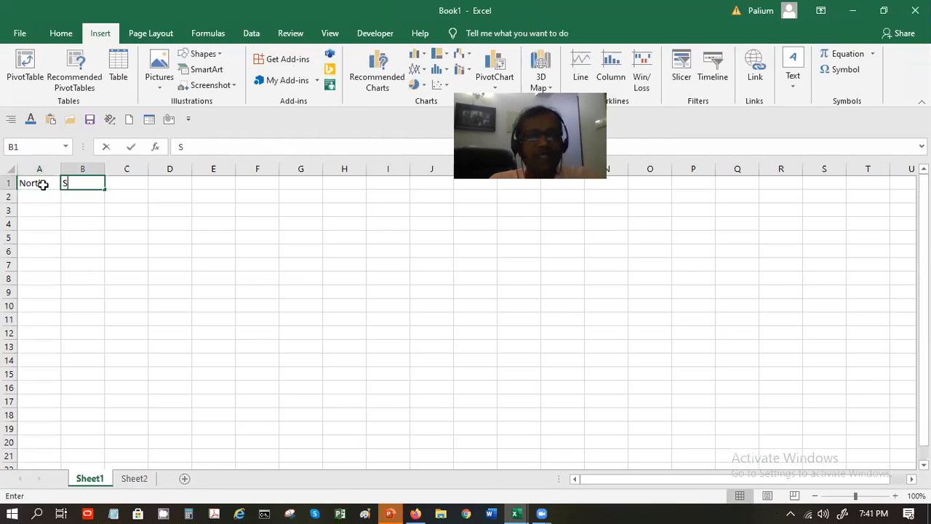
type("outh")
key("BackSpace")
key("BackSpace")
key("BackSpace")
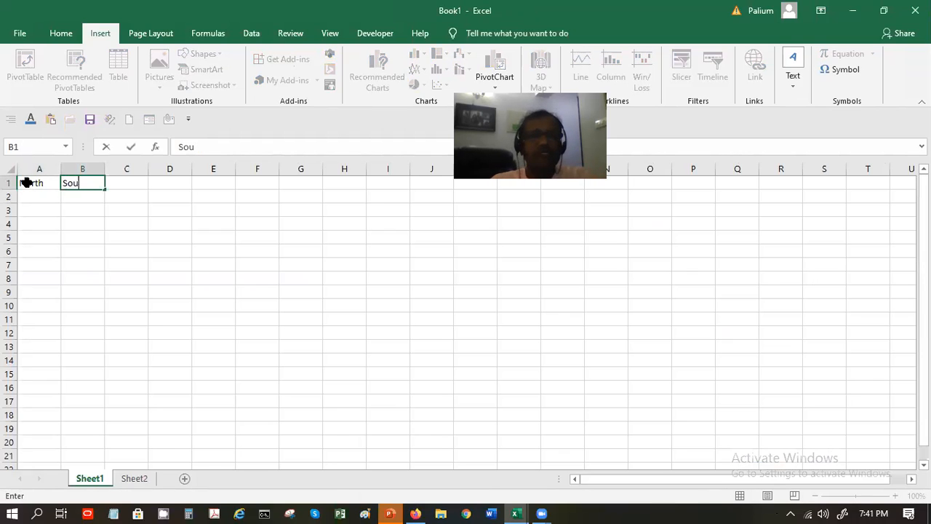
key("BackSpace")
key("BackSpace")
left_click(30, 182)
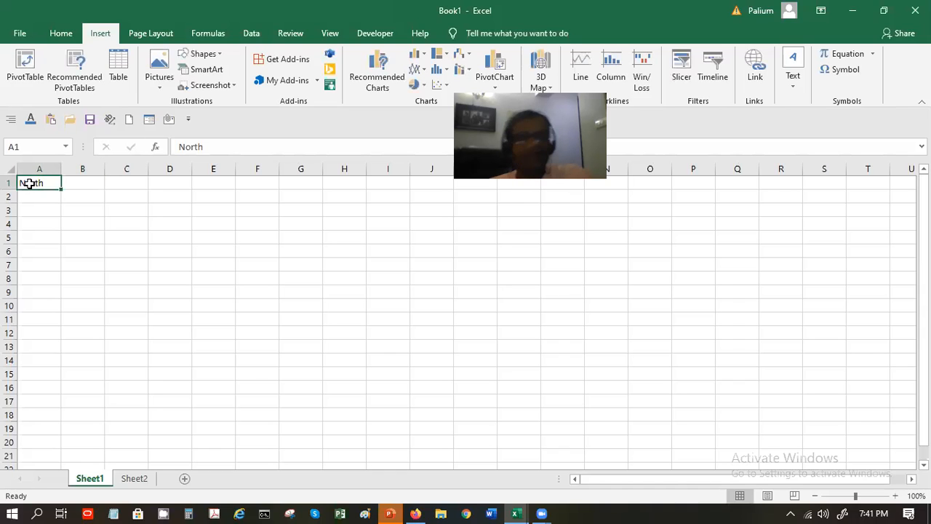
key("BackSpace")
key("Return")
left_click(28, 182)
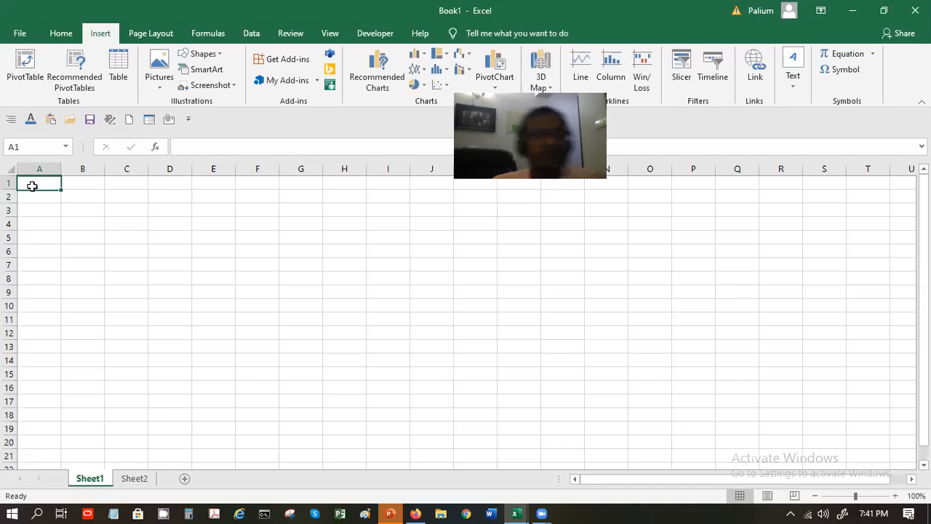
- Open the recent files Book1.csv and Book1.xls to check their contents
left_click(21, 34)
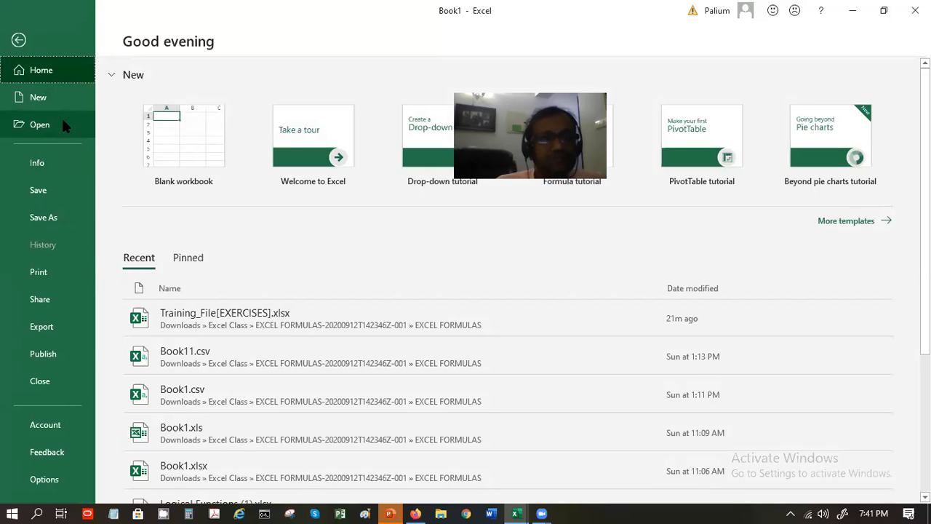
left_click(60, 131)
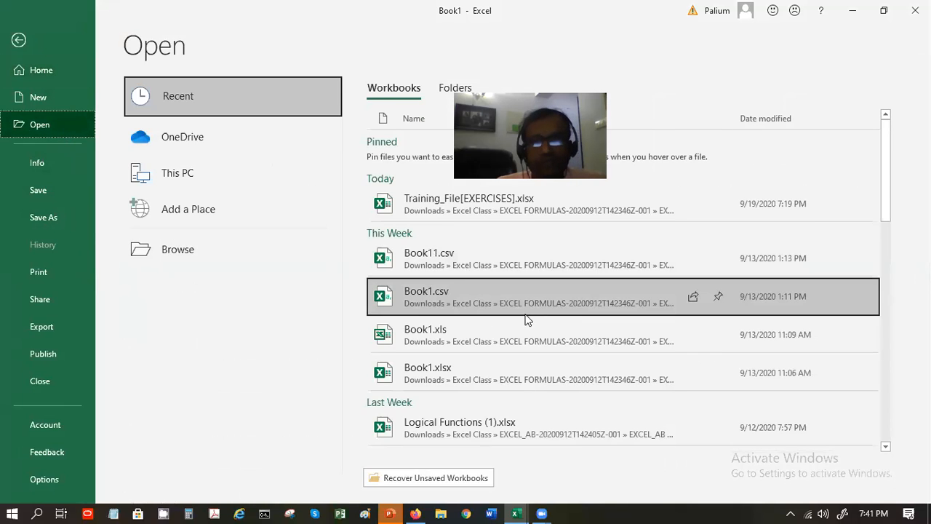
left_click(525, 298)
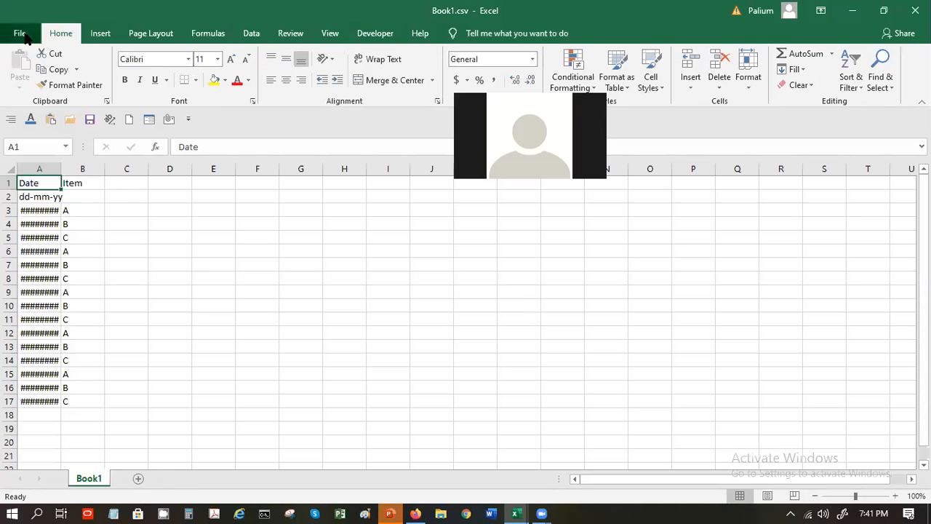
left_click(20, 34)
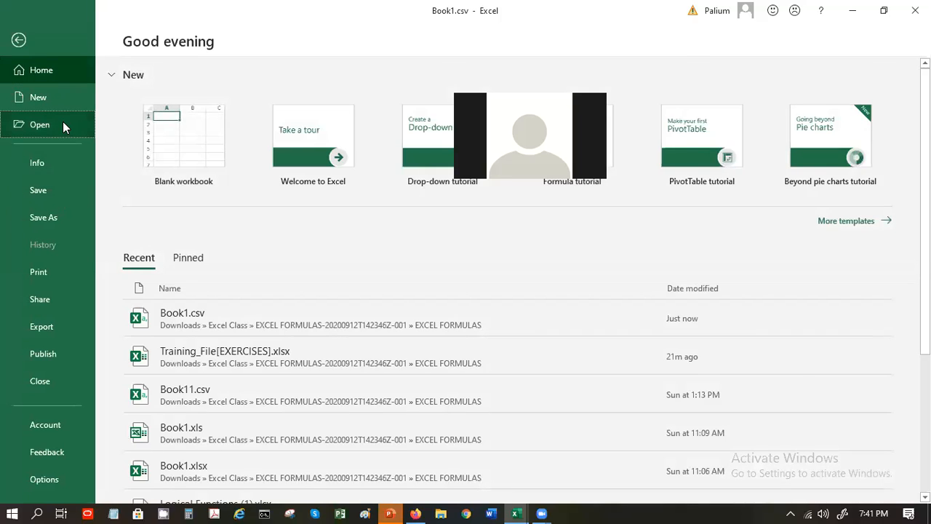
left_click(64, 124)
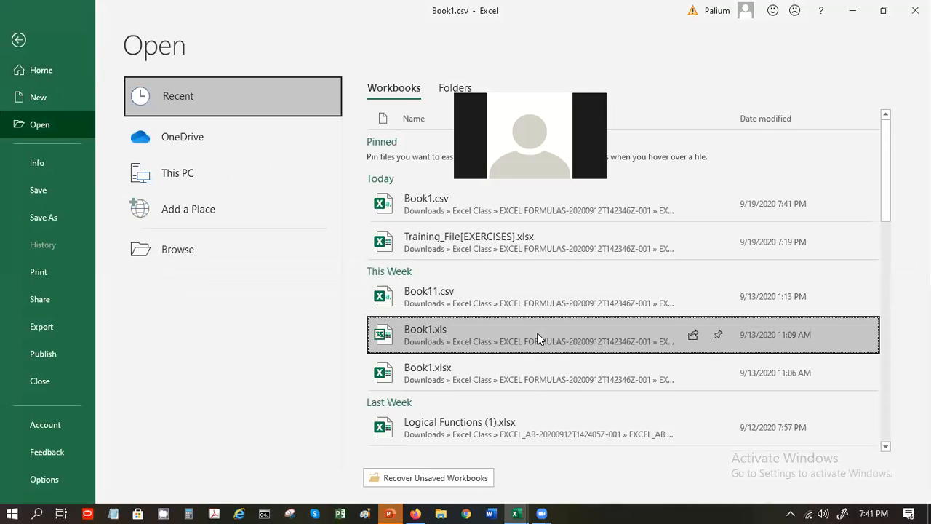
left_click(539, 336)
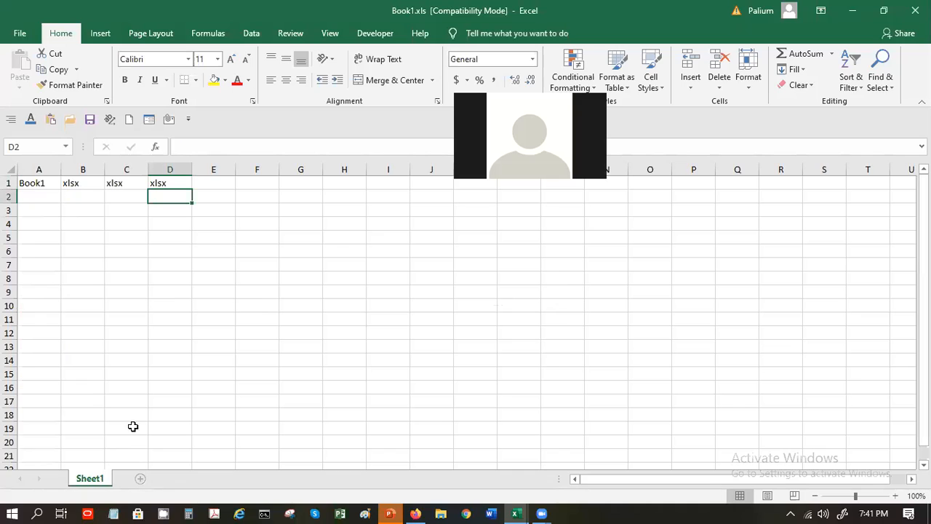
- Open the recent workbook Book1.xlsx
left_click(18, 32)
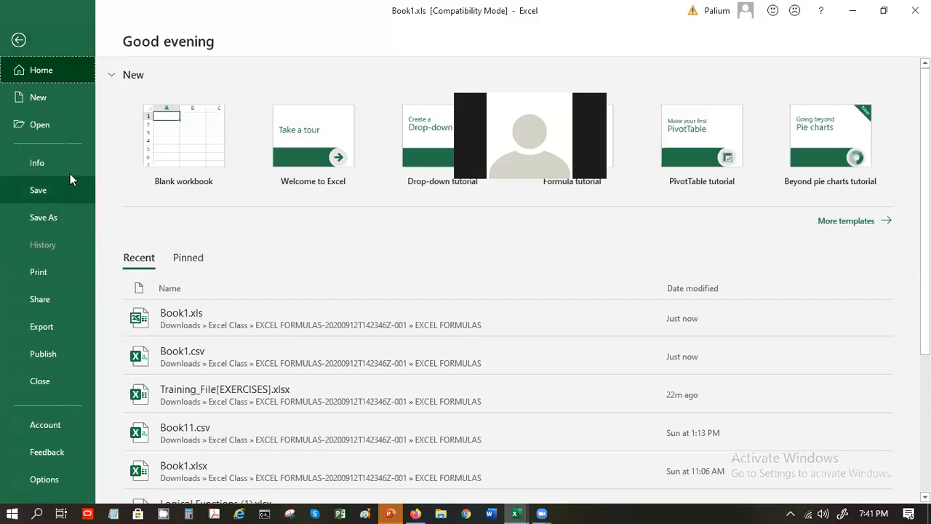
left_click(70, 131)
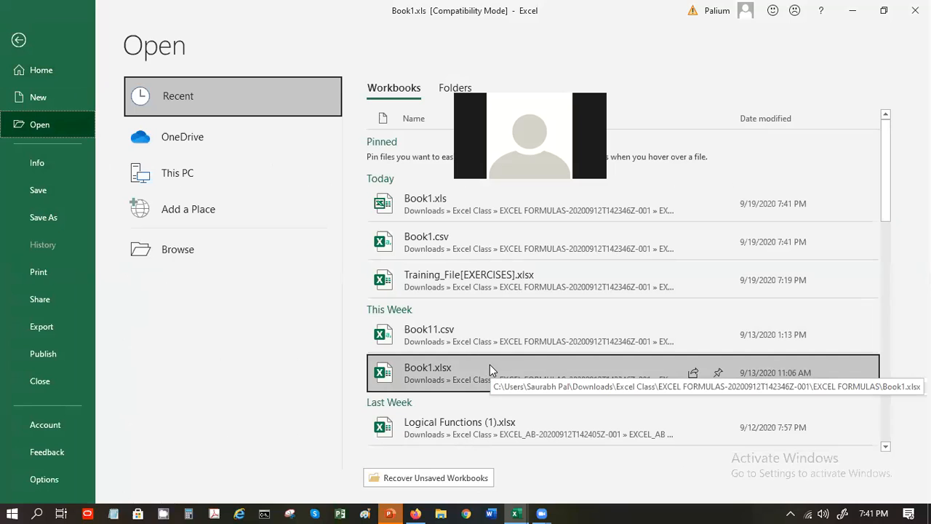
left_click(490, 365)
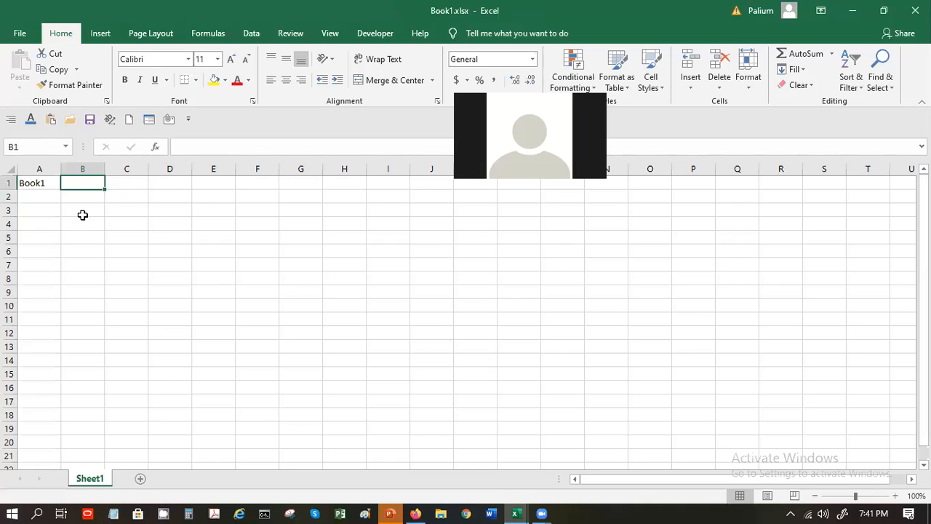
- Enter the column headers North, South, East and West in A1:D1, replacing the text in A1
left_click(45, 183)
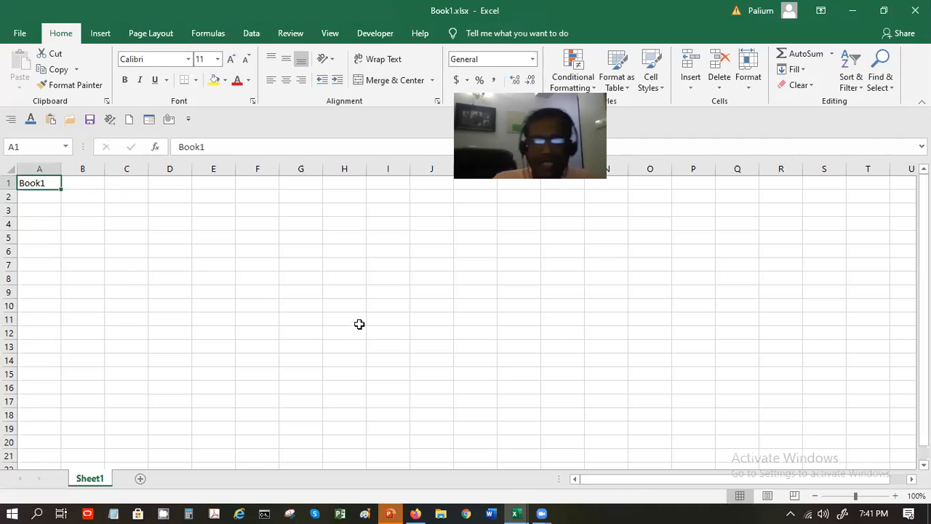
type("North")
key("Tab")
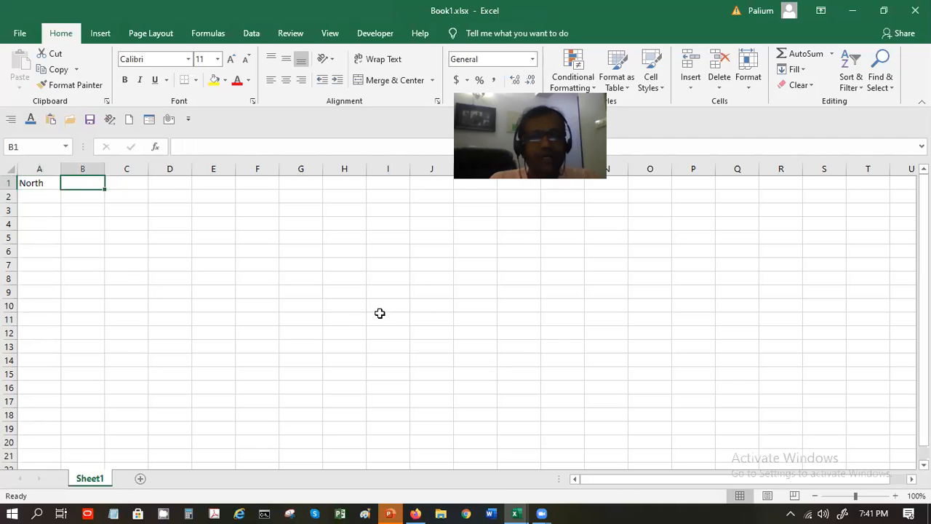
type("South")
key("Tab")
type("e")
key("BackSpace")
type("East")
key("Tab")
type("West")
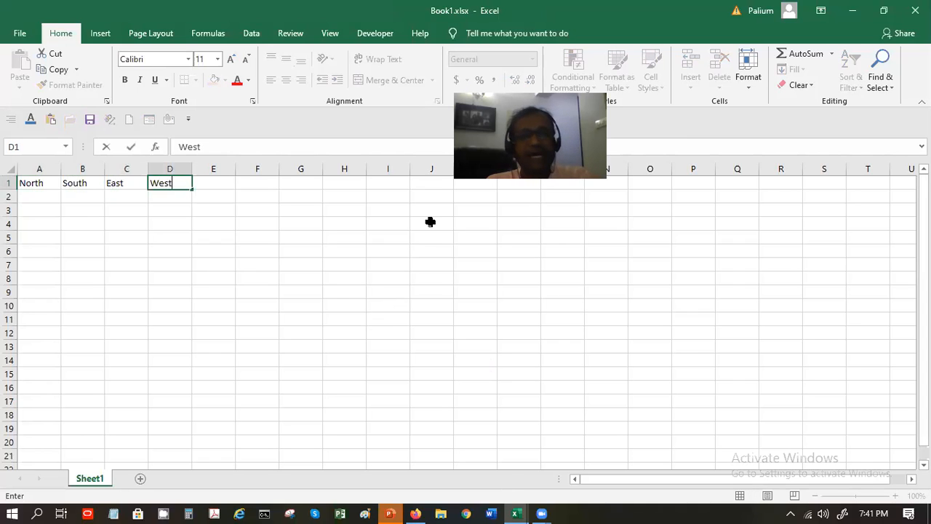
key("Return")
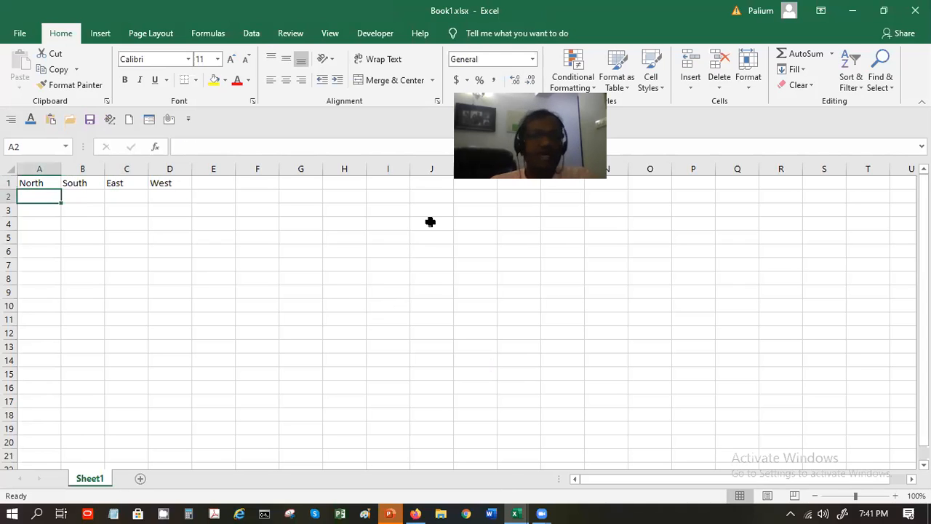
- Fill row 2 under the region headers with 100, 200, 300 and 400
type("100")
key("Tab")
type("10")
key("BackSpace")
key("BackSpace")
type("200")
key("Tab")
type("300")
key("Tab")
type("400")
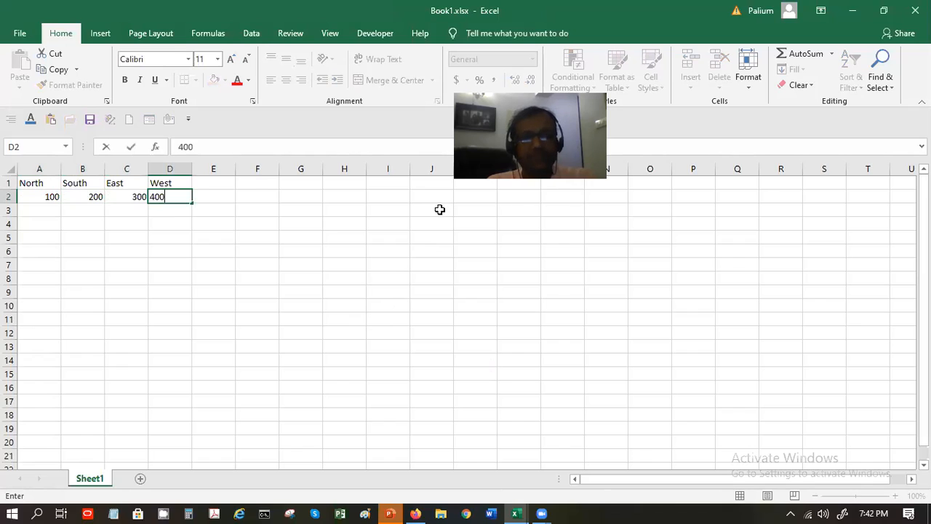
key("Return")
left_click_drag(35, 197, 150, 197)
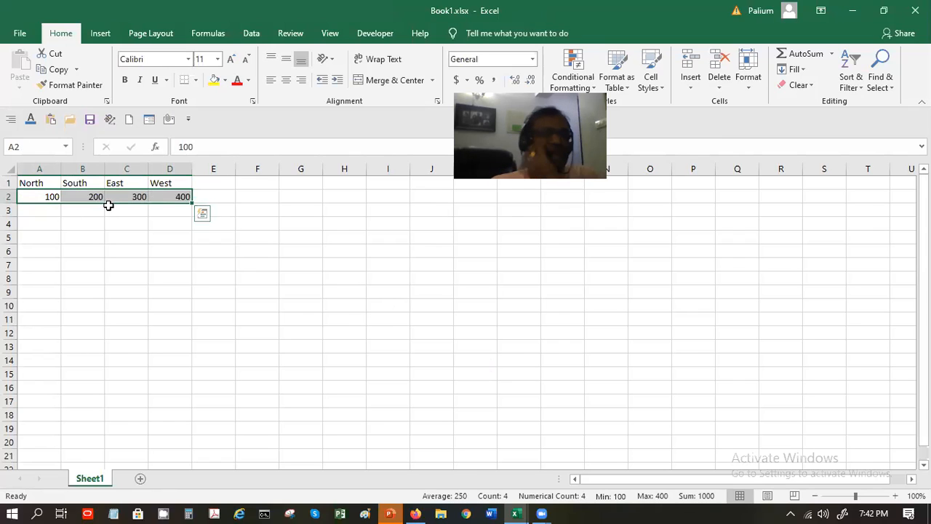
- Fill row 3 under the region headers with 110, 210, 310 and 410
left_click(54, 208)
type("11")
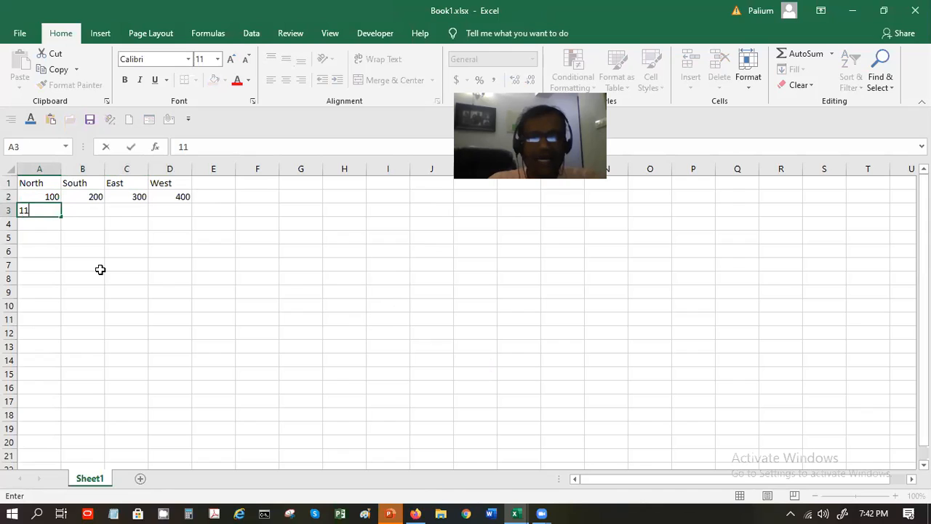
key("Tab")
type("210")
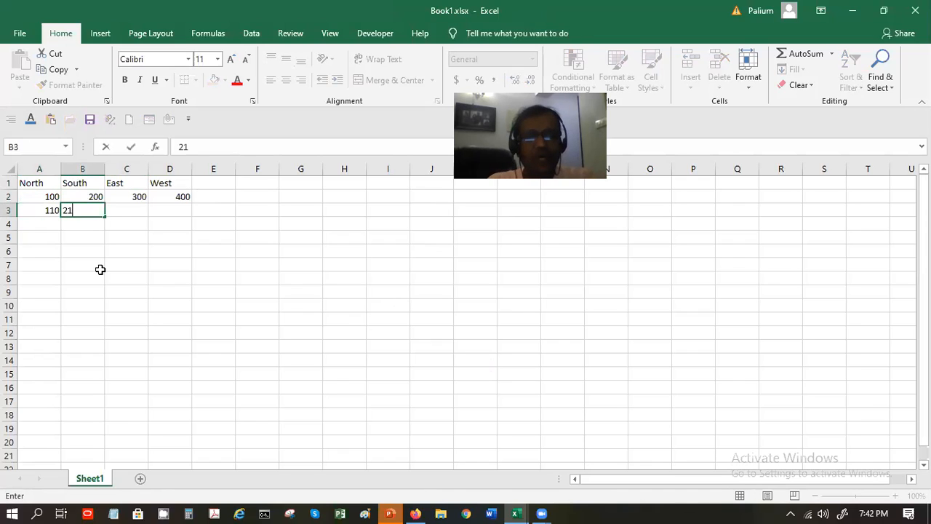
key("Tab")
type("3")
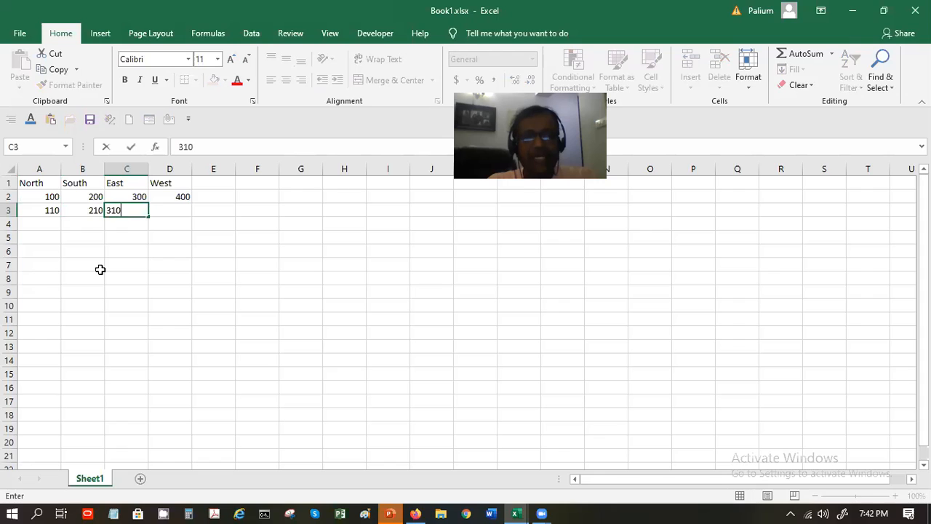
key("Tab")
type("410")
key("Return")
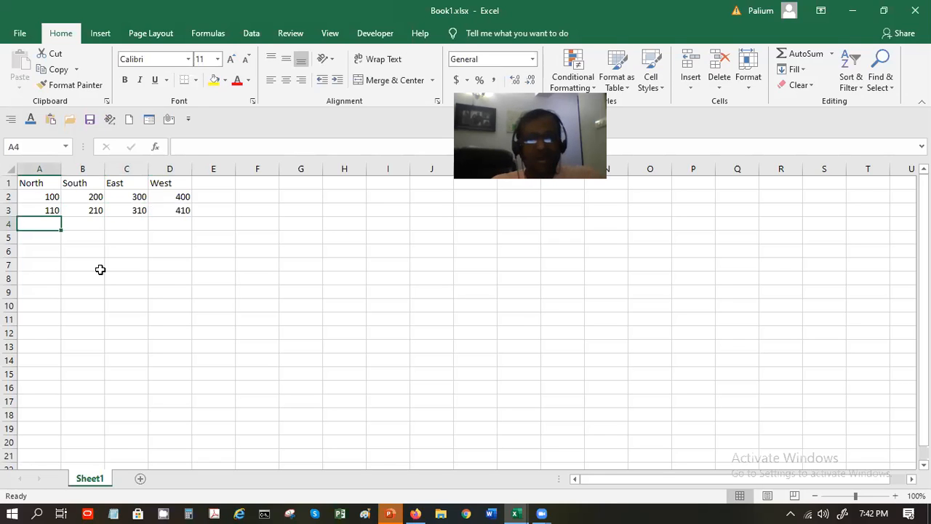
- Fill row 4 under the region headers with 120, 220, 320 and 420
type("120")
key("Tab")
type("220")
key("Tab")
type("320")
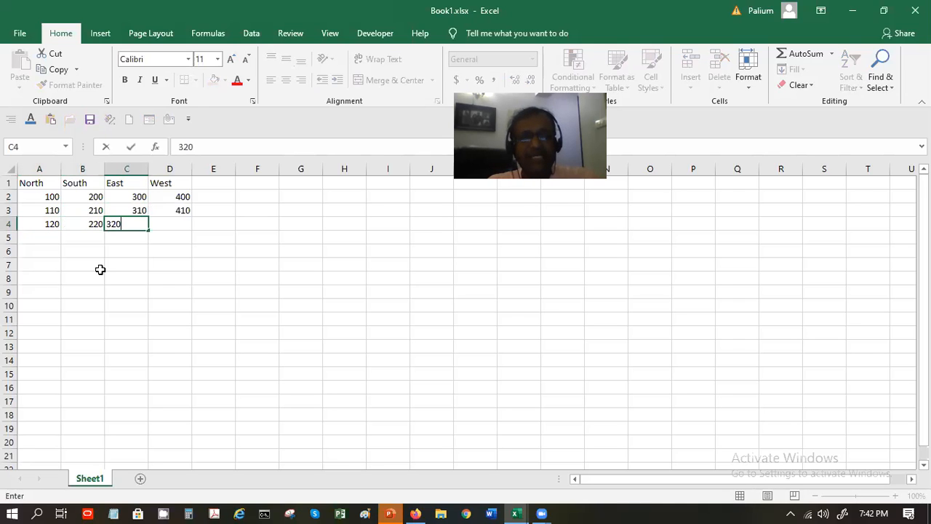
key("Tab")
type("42")
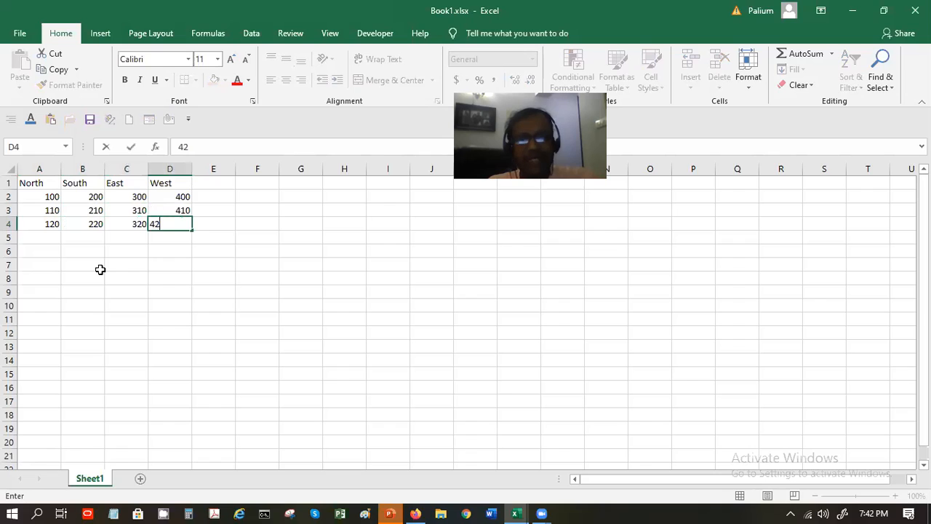
key("Return")
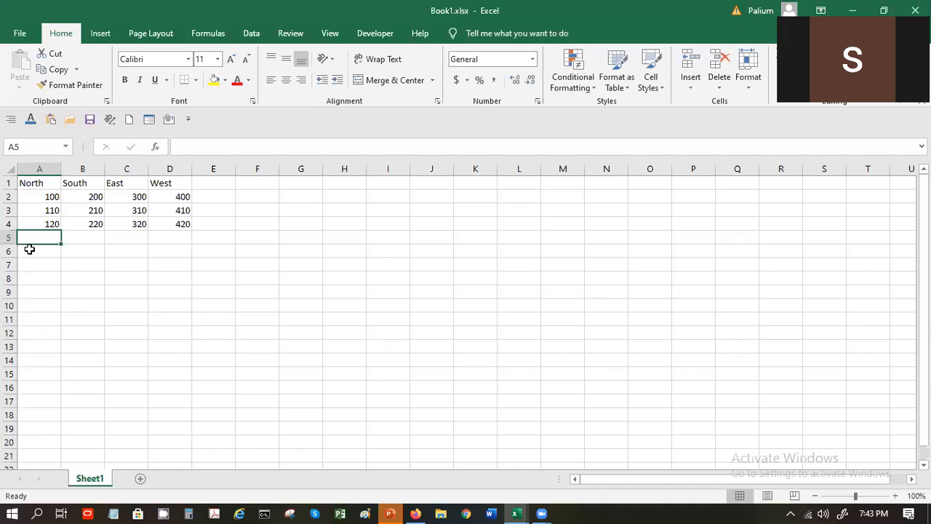
- Clear the contents of A3:D5, keeping only the headers and the first row of values
left_click_drag(35, 210, 187, 231)
right_click(188, 227)
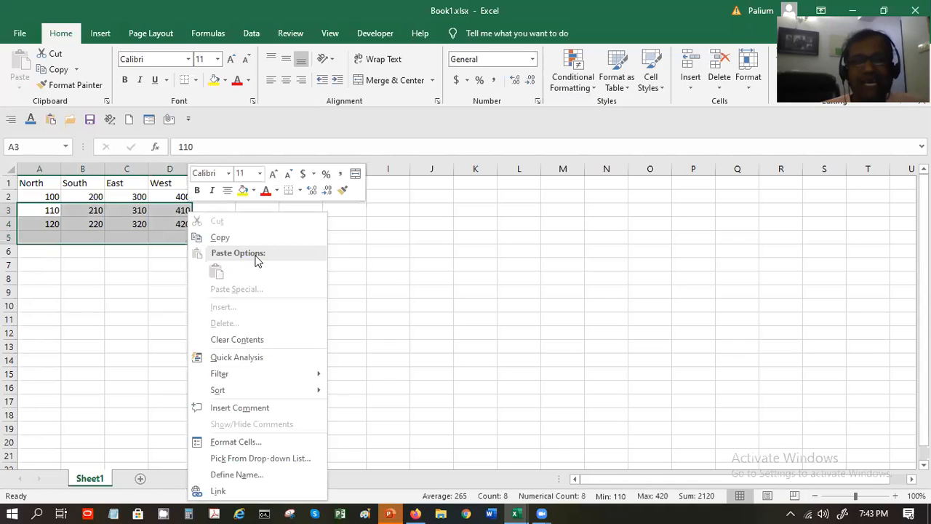
left_click(254, 339)
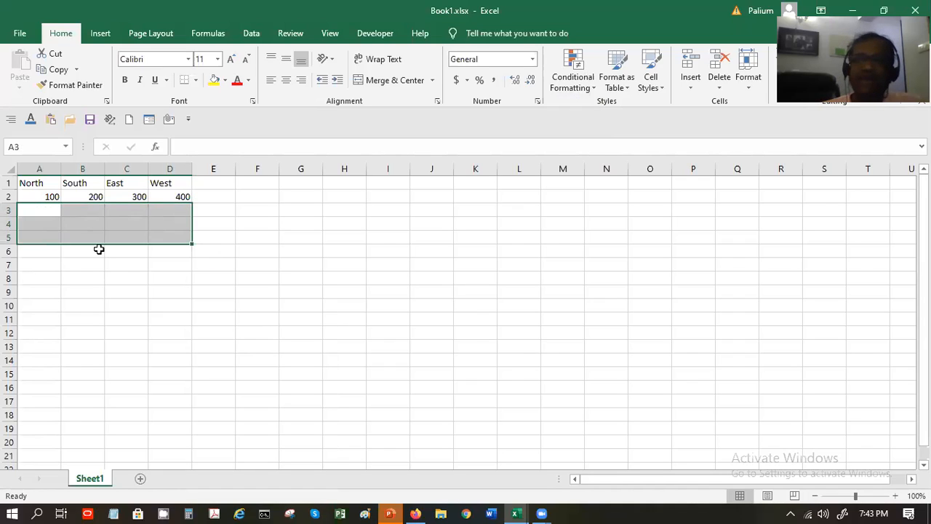
left_click(108, 286)
left_click(43, 208)
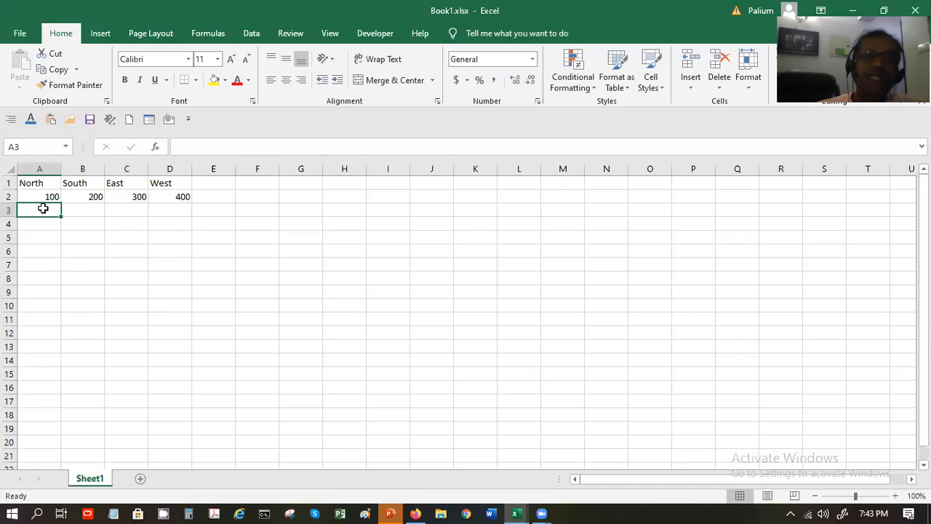
left_click_drag(38, 194, 184, 196)
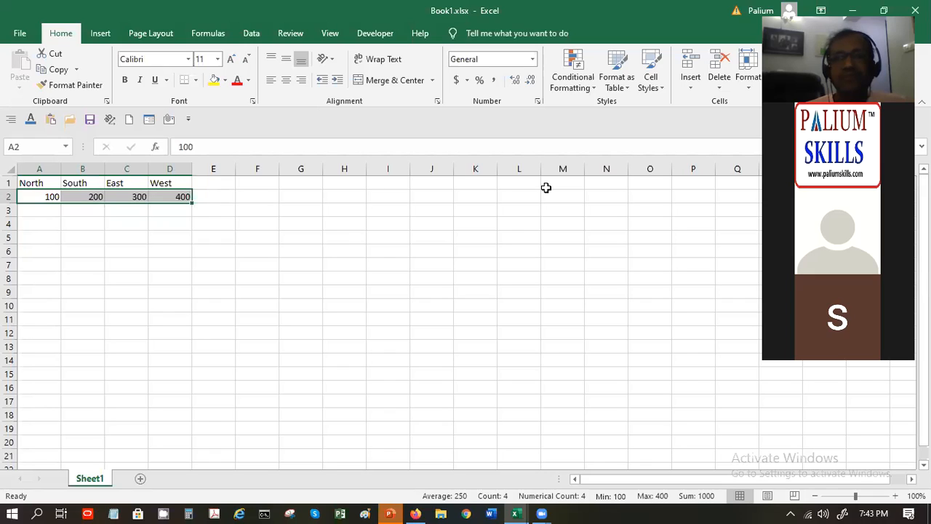
left_click(736, 237)
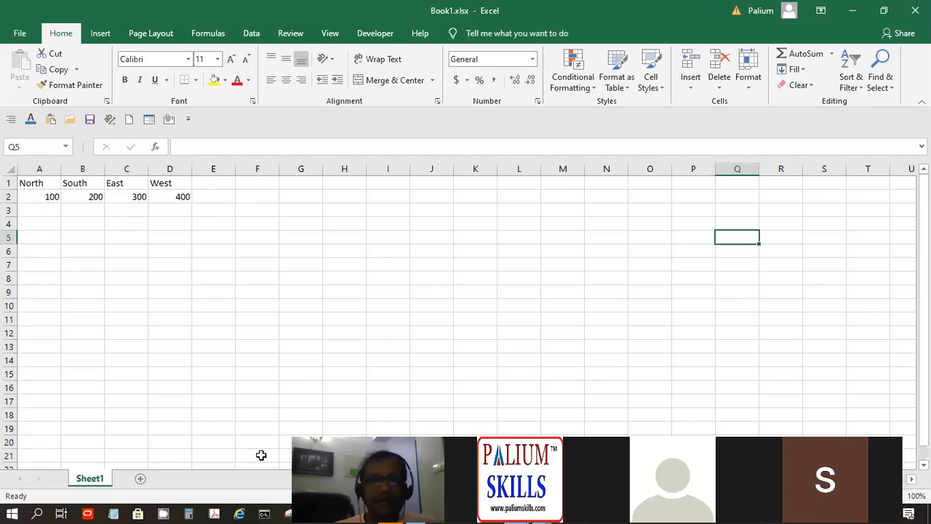
- Select the range A2:D422, extending down from the first row of region values
left_click_drag(42, 195, 172, 196)
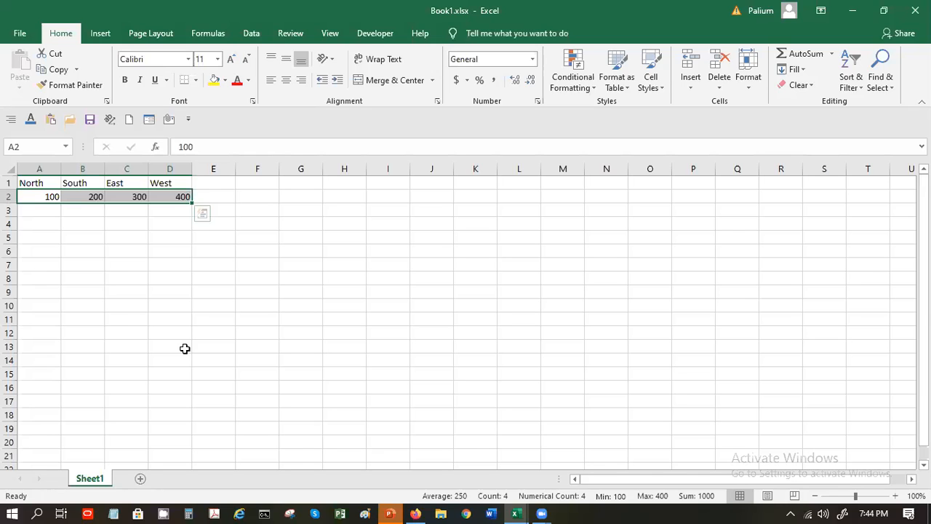
key("shift+Down")
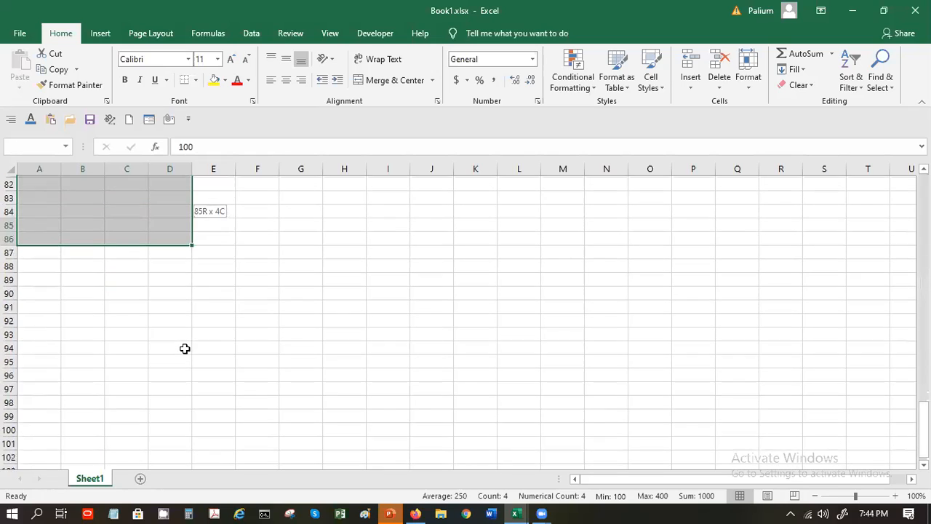
key("shift+Down")
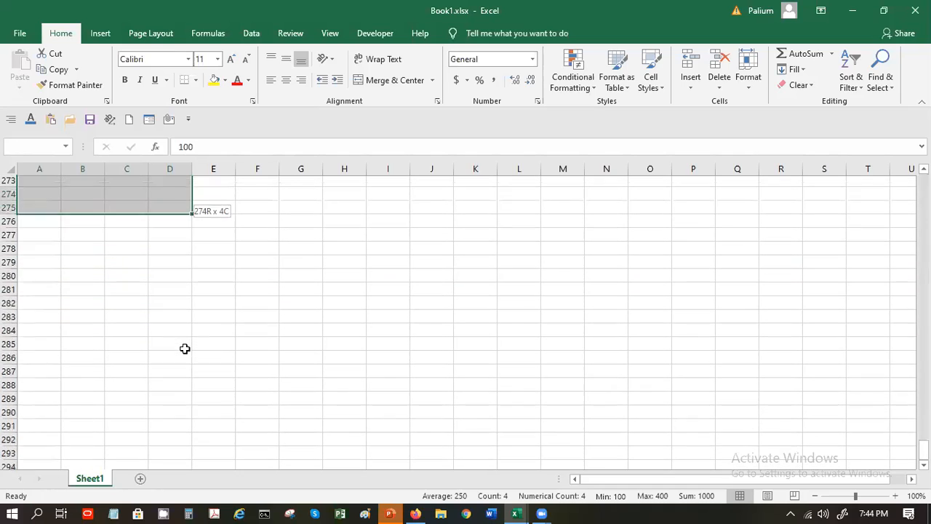
key("shift+Down")
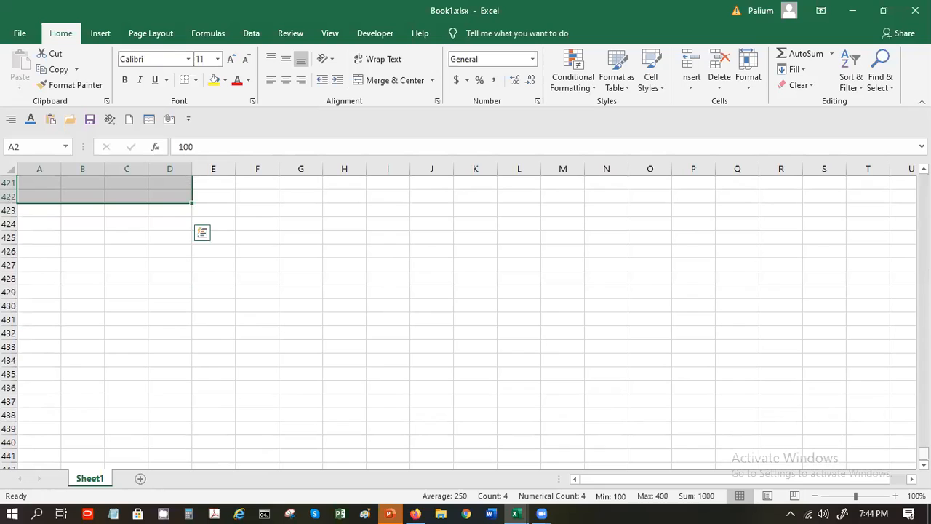
left_click_drag(924, 453, 924, 190)
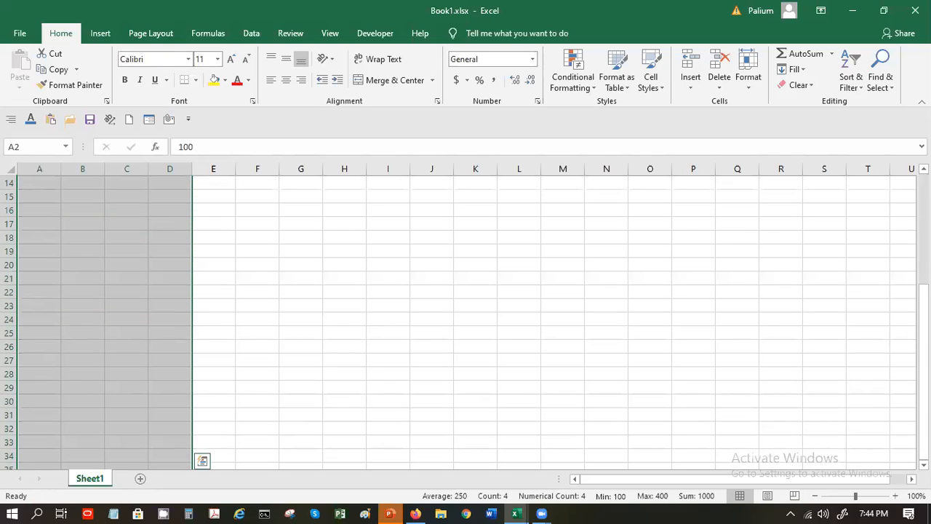
left_click_drag(923, 297, 924, 183)
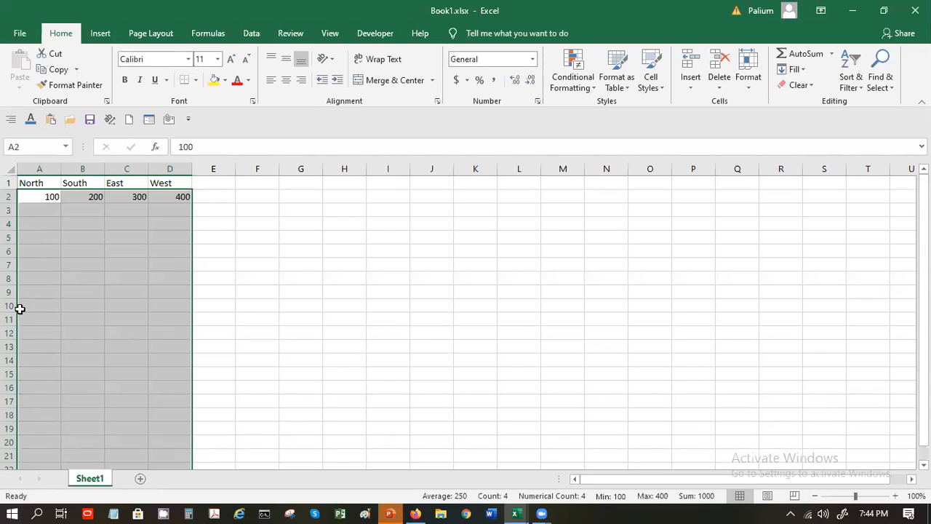
scroll(65, 318, "down", 20)
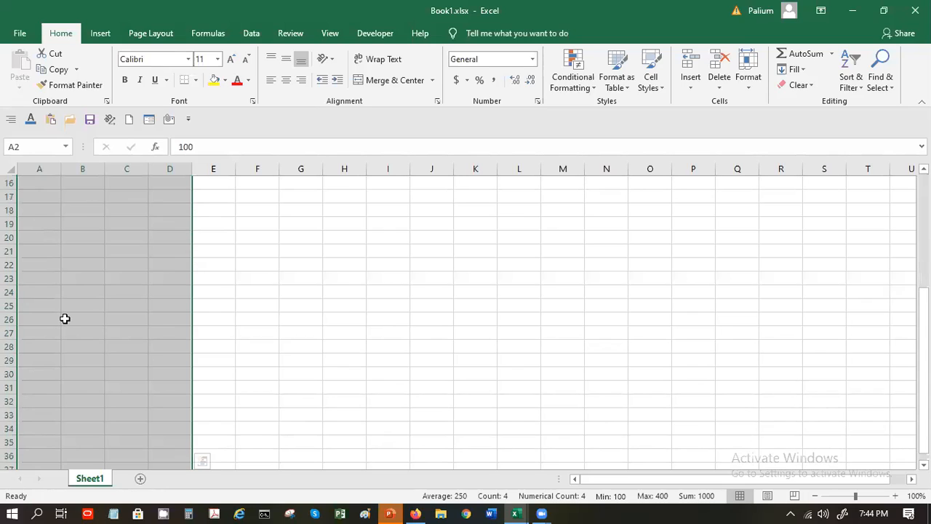
scroll(64, 319, "down", 20)
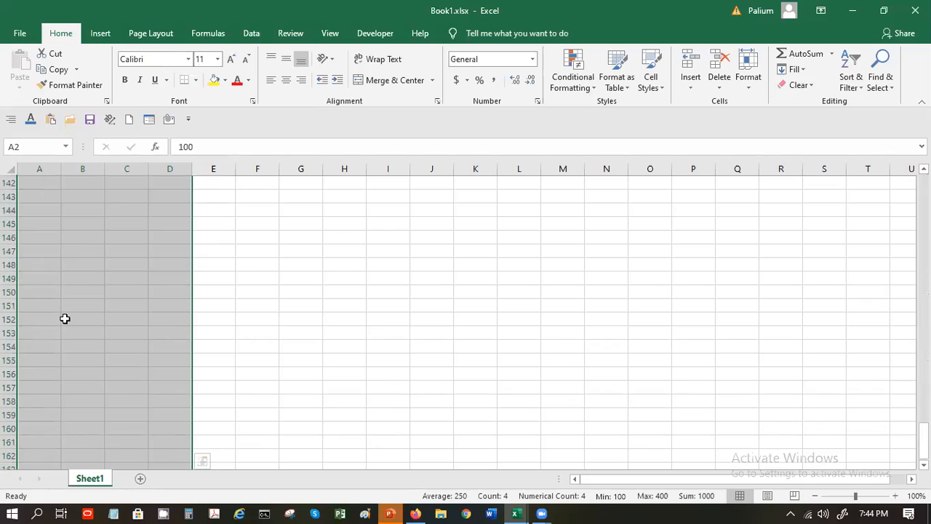
- Try to fill the selected range A2:D422 with a linear series along rows using a step value of 10
scroll(64, 323, "down", 20)
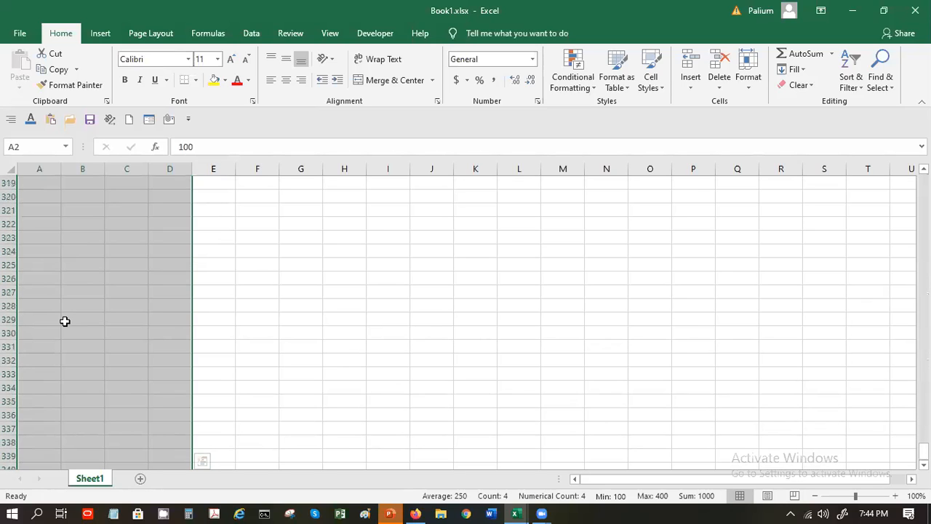
scroll(65, 320, "down", 6)
scroll(66, 321, "up", 6)
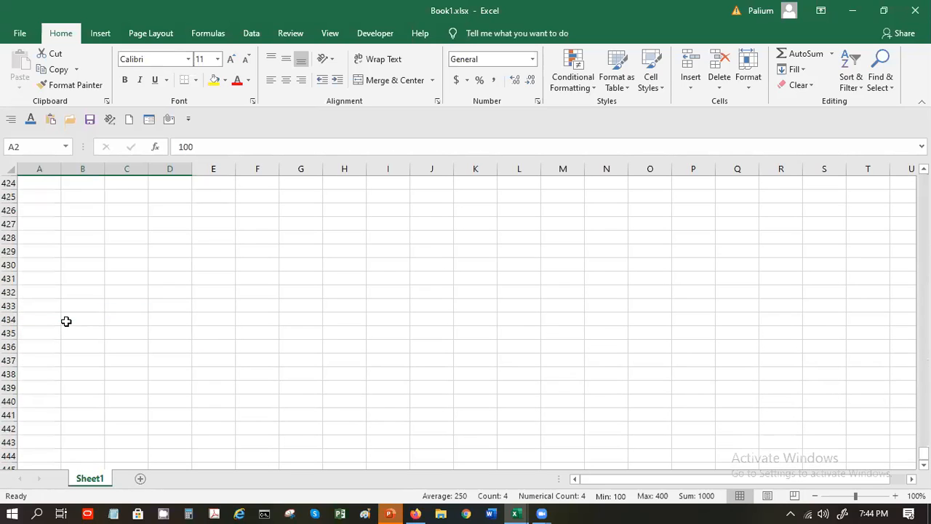
scroll(260, 328, "up", 20)
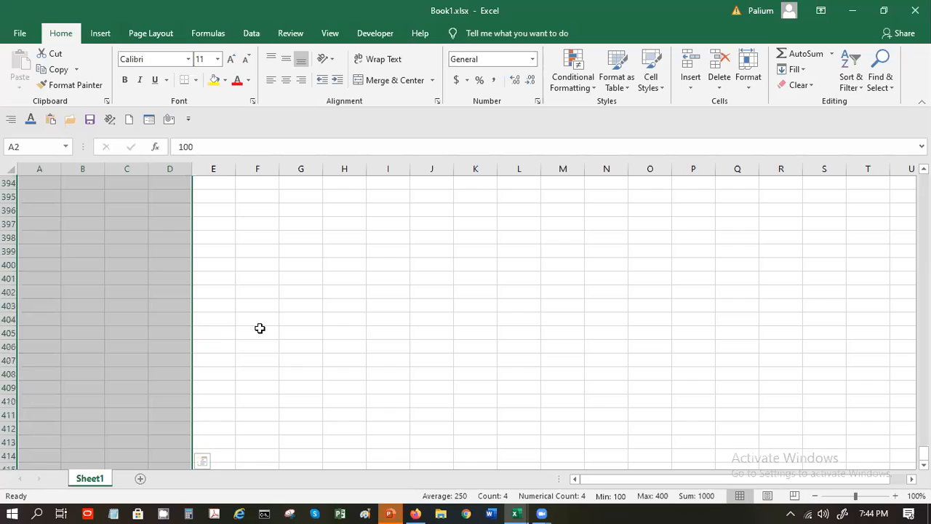
scroll(260, 328, "up", 20)
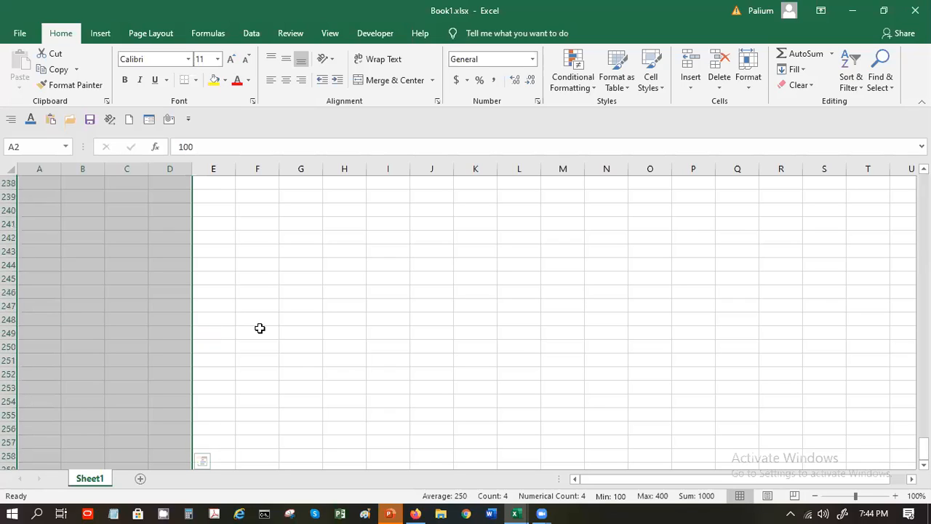
left_click_drag(924, 448, 924, 175)
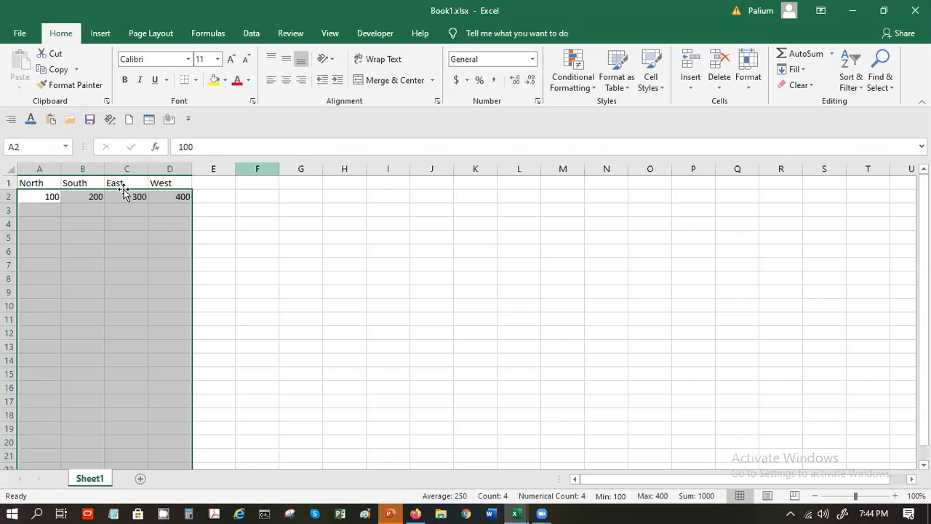
left_click(803, 69)
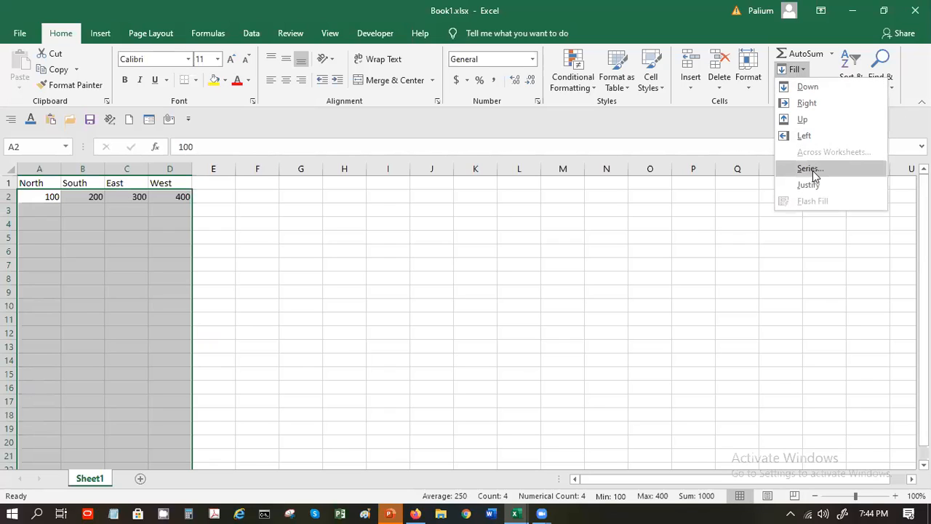
left_click(813, 171)
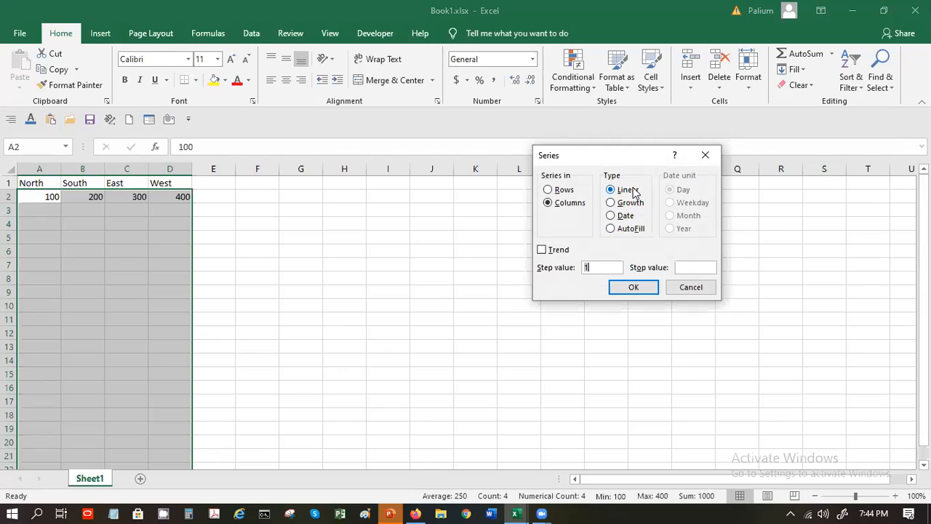
left_click(561, 189)
left_click(605, 267)
type("0")
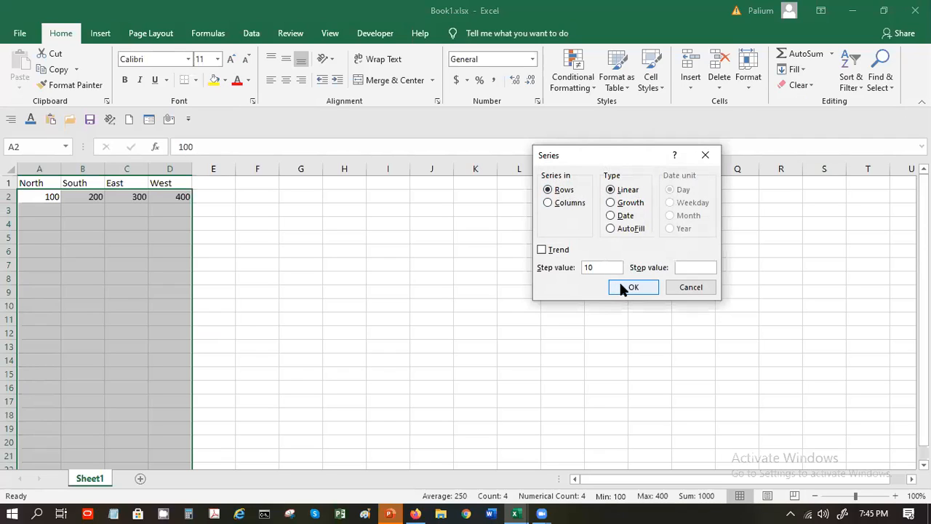
left_click(621, 287)
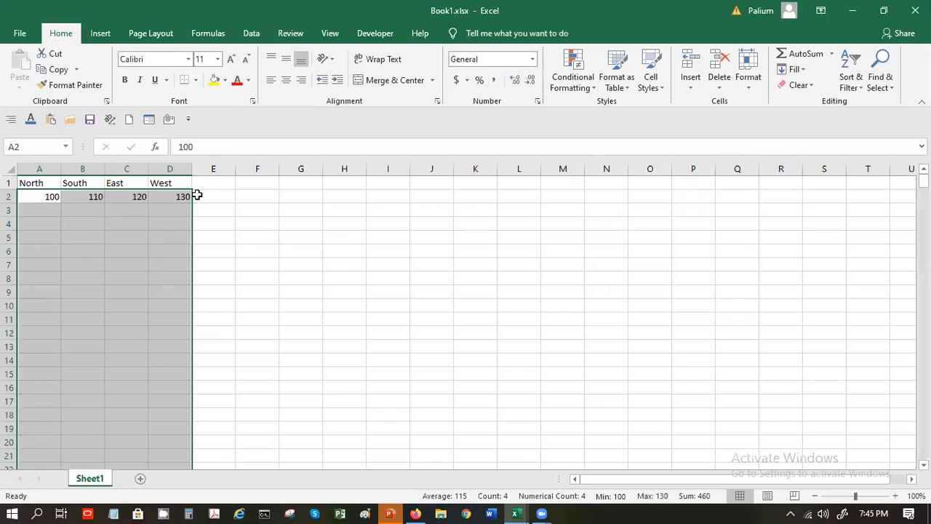
key("ctrl+z")
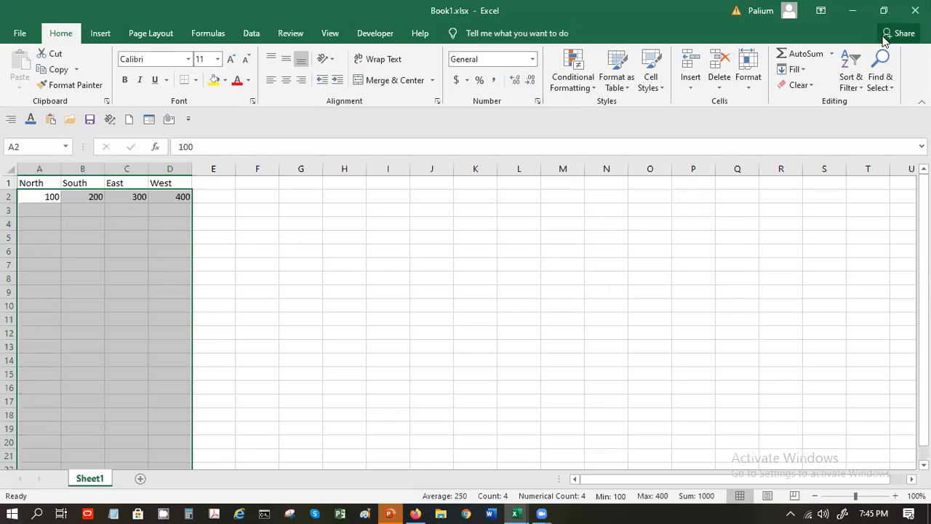
- Fill the selected range A2:D422 with a linear series down the columns using a step value of 10
left_click(804, 69)
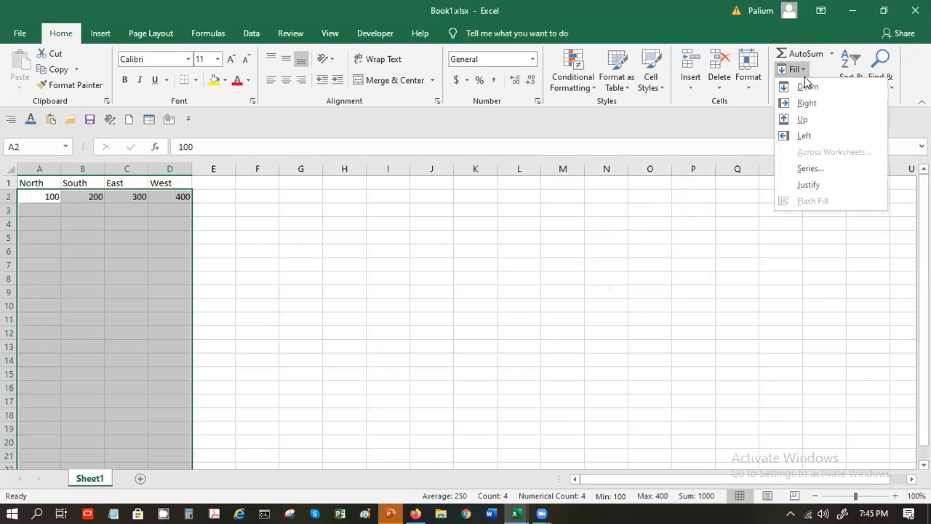
left_click(822, 168)
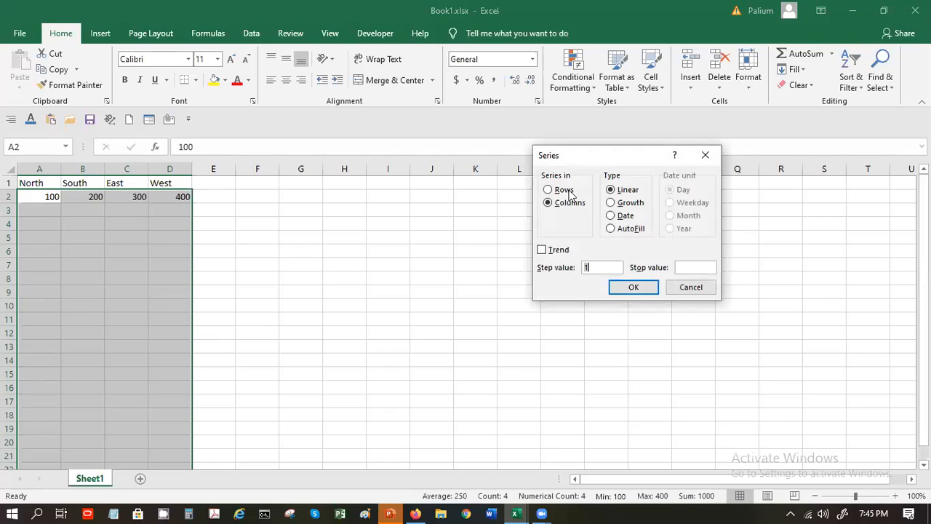
left_click(603, 267)
type("0")
left_click(638, 285)
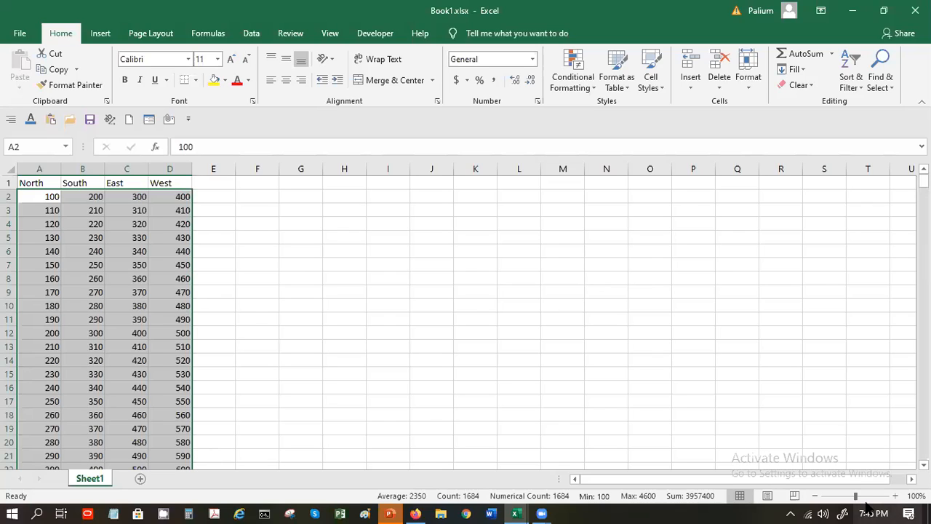
- Examine the filled series in columns A to D down to row 422 at 196% zoom
left_click_drag(855, 496, 865, 496)
scroll(273, 258, "up", 1)
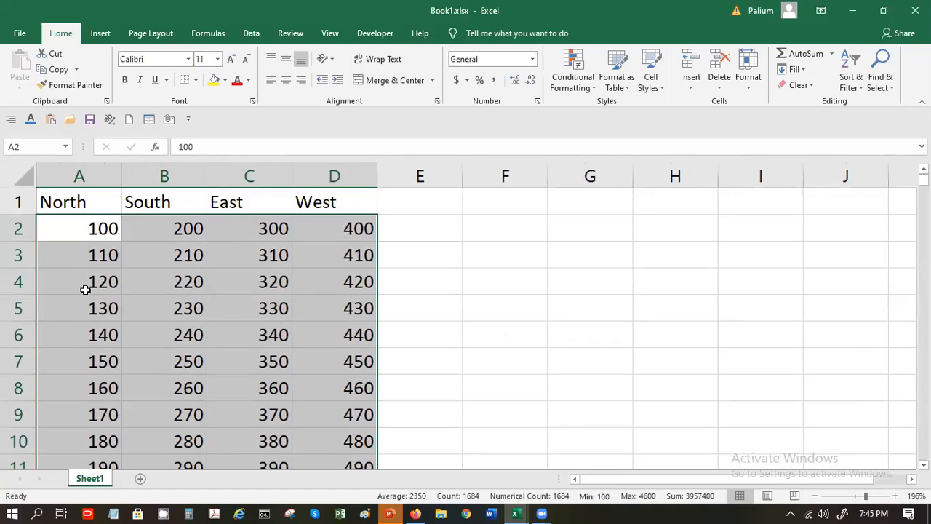
scroll(85, 321, "down", 20)
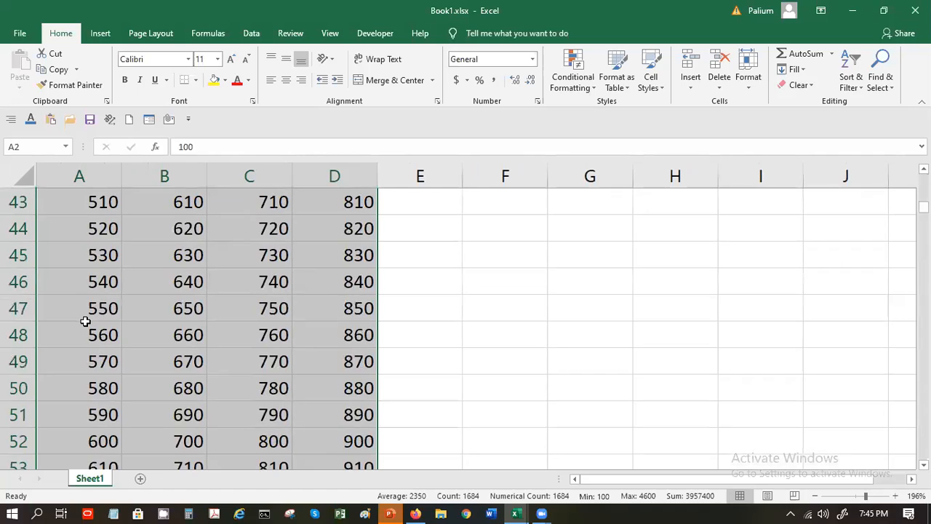
scroll(85, 326, "down", 20)
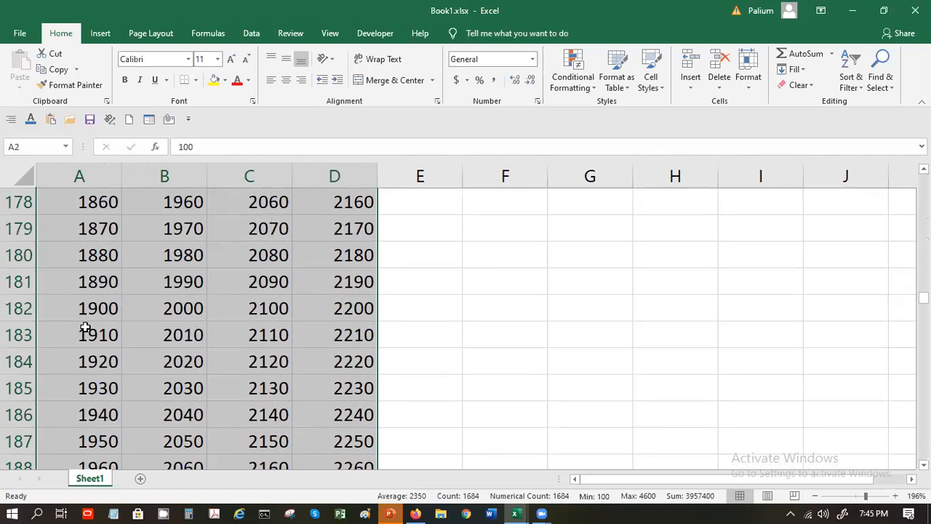
scroll(85, 326, "down", 20)
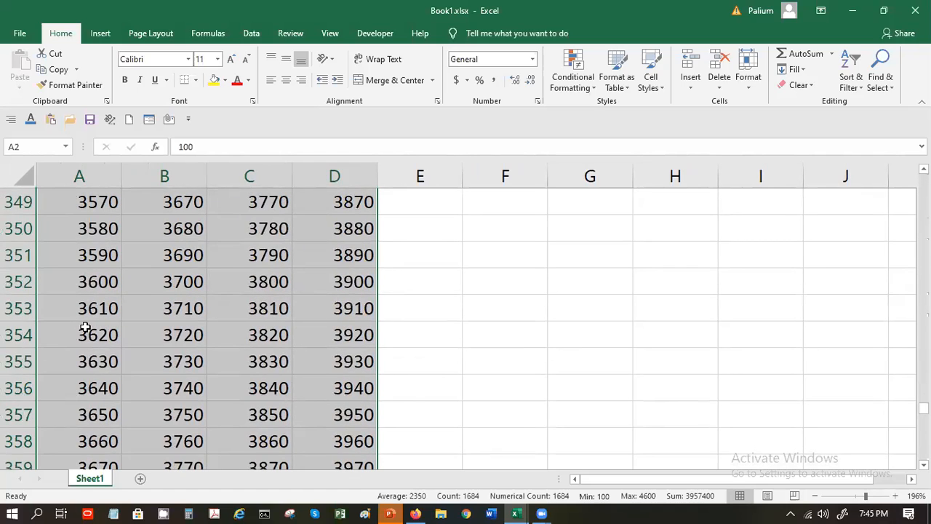
scroll(85, 326, "down", 9)
scroll(85, 326, "up", 15)
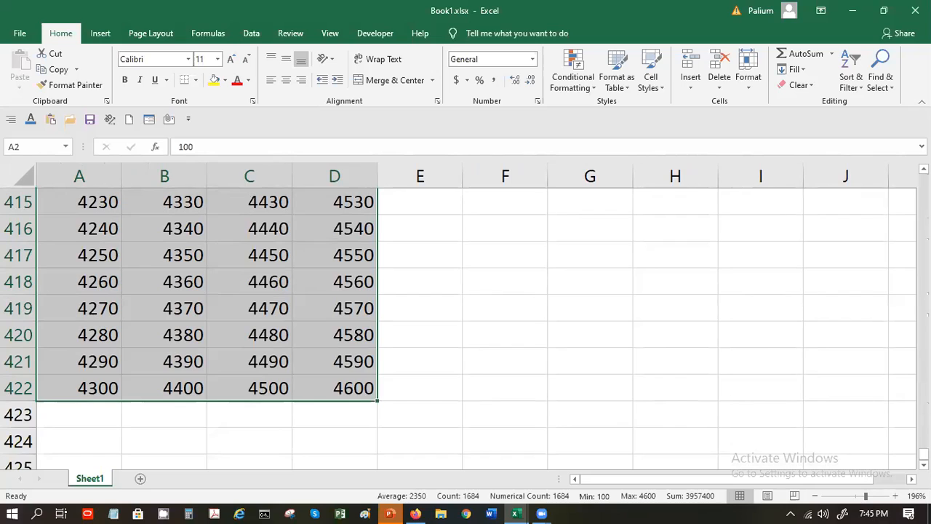
left_click_drag(924, 454, 922, 178)
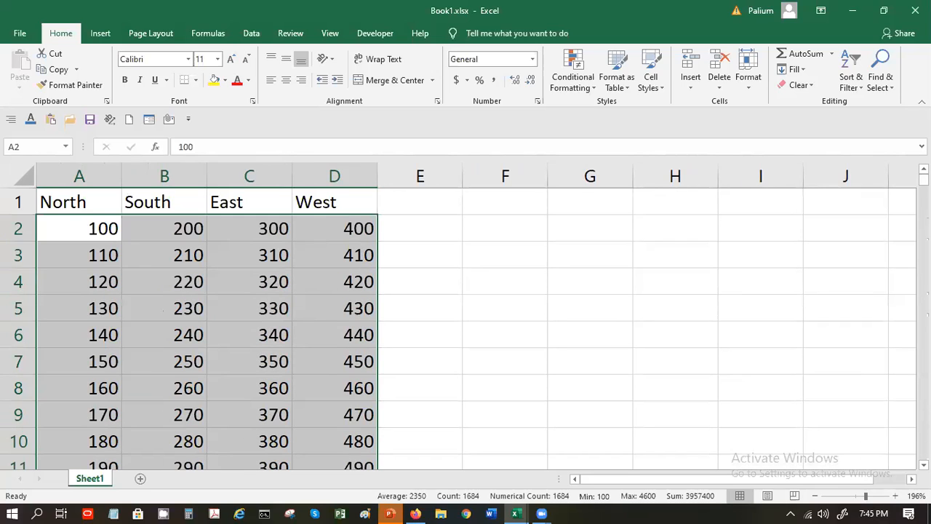
- Enter 10 in cell E2 as the starting value of a new column
left_click(433, 228)
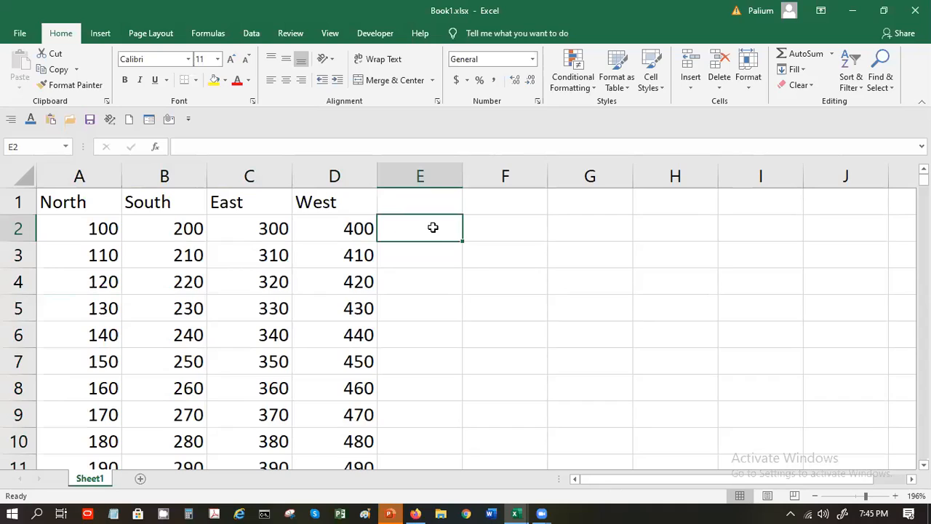
type("10")
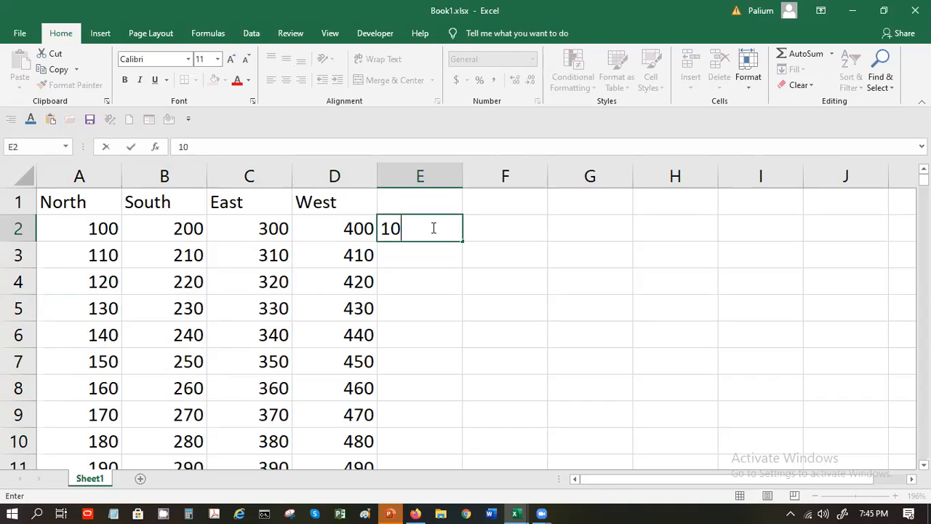
key("Return")
left_click(433, 228)
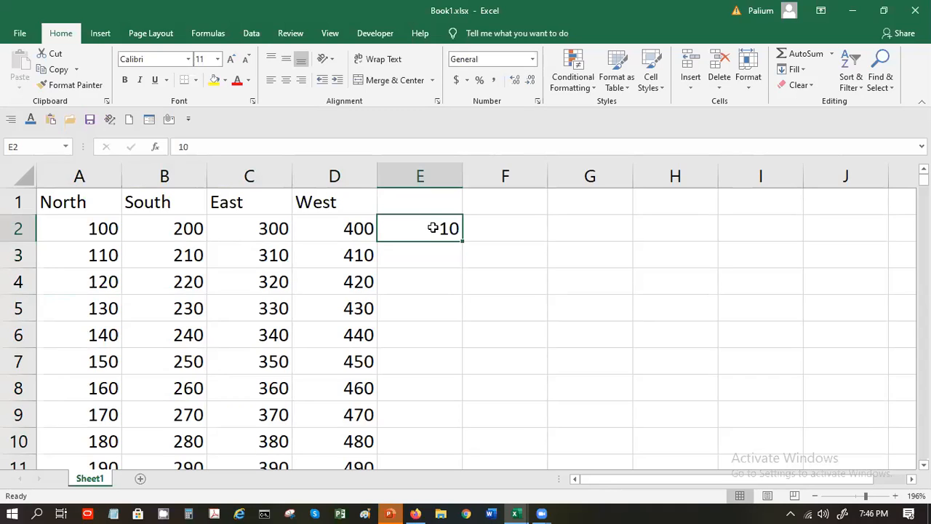
- Fill E2:E52 with a linear column series using a step value of 5
scroll(432, 228, "down", 17)
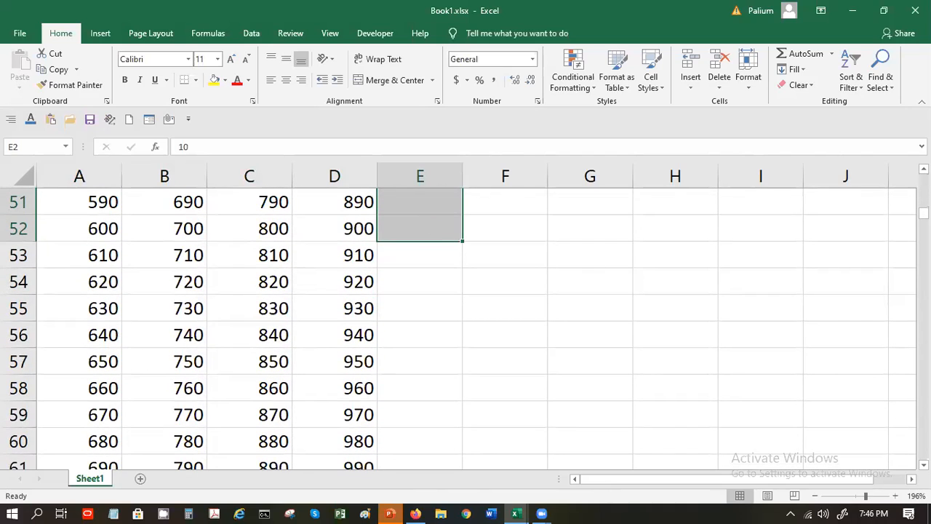
left_click_drag(922, 213, 922, 181)
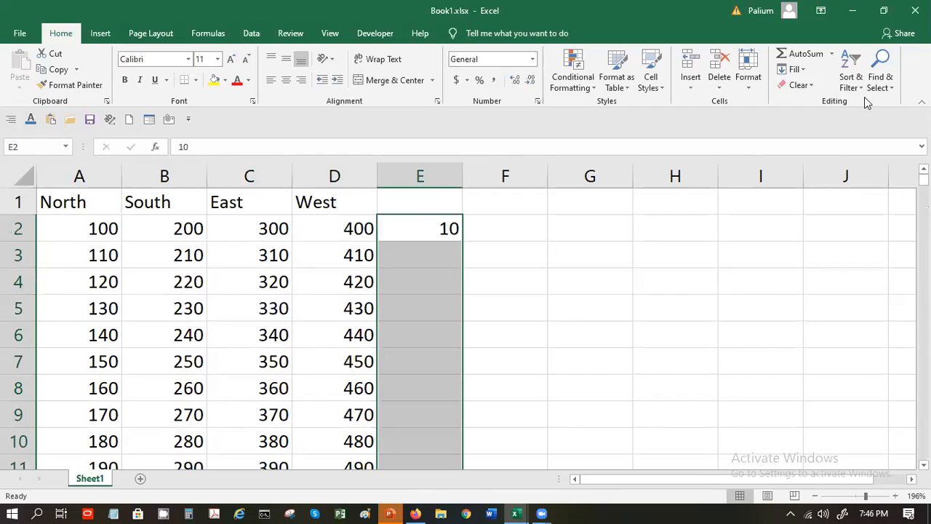
left_click(804, 70)
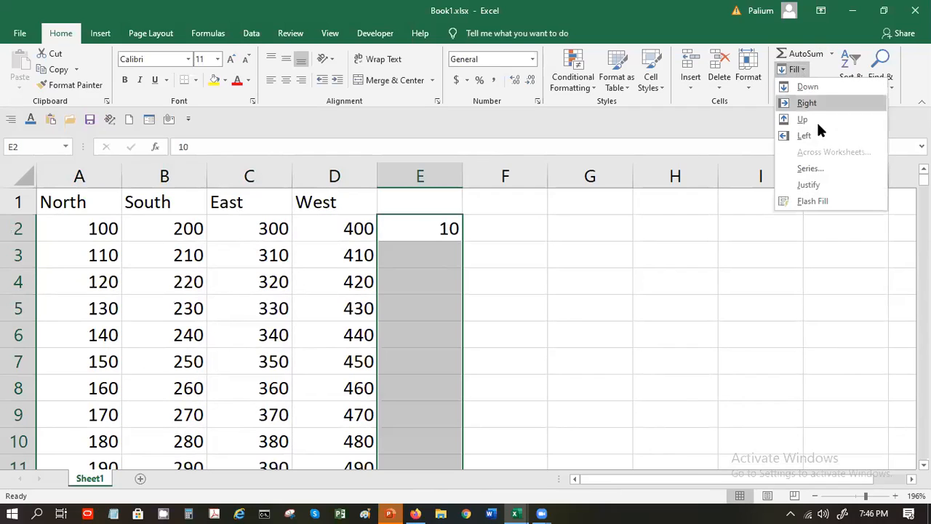
left_click(808, 168)
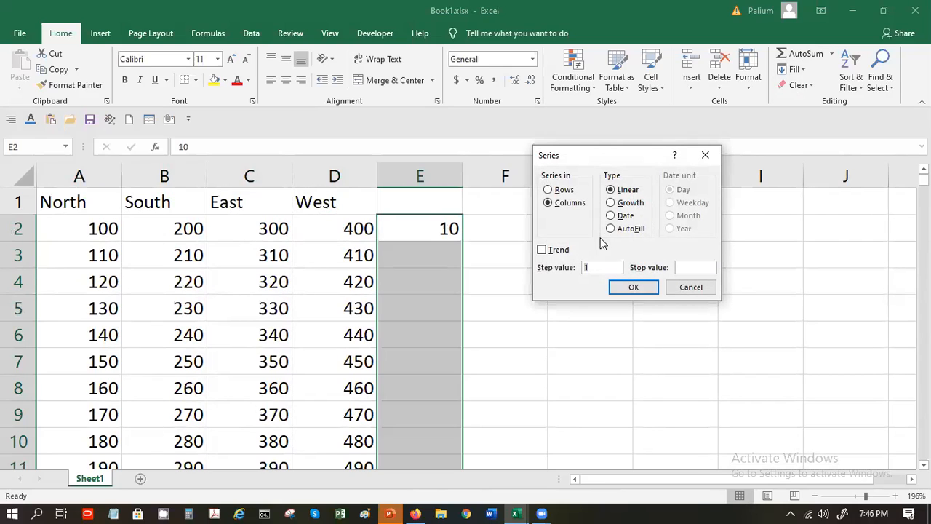
left_click(600, 267)
key("BackSpace")
type("5")
left_click(619, 290)
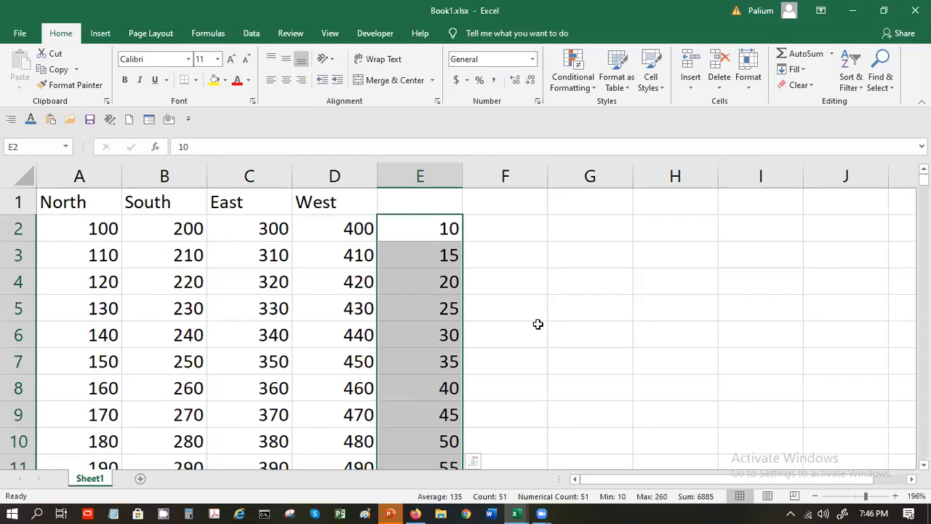
- Enter 1 in cell F2
left_click(505, 229)
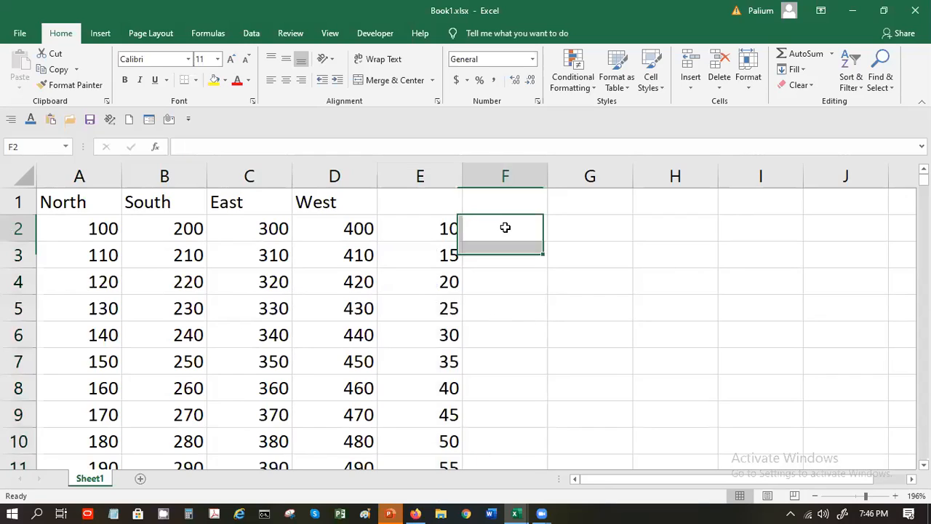
type("1")
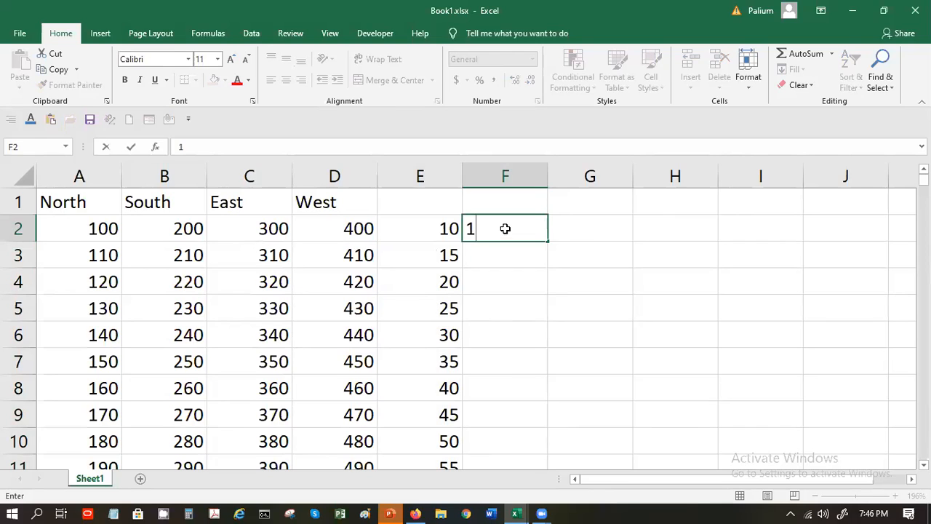
key("Return")
- Enter 2 and 3 in F3:F4, and auto-fill the F2:F4 sequence down the full length of the adjacent data
type("2")
key("Return")
type("3")
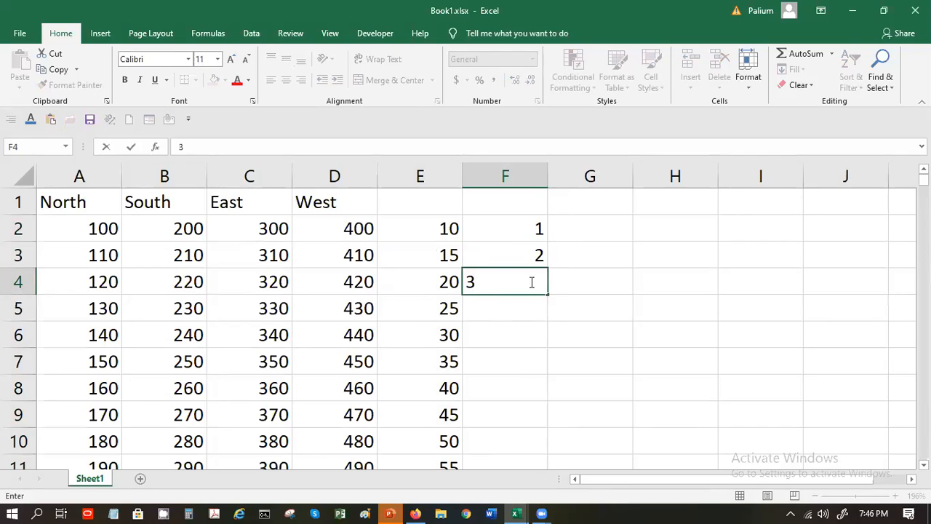
left_click(503, 354)
left_click(518, 228)
left_click(532, 288, "shift")
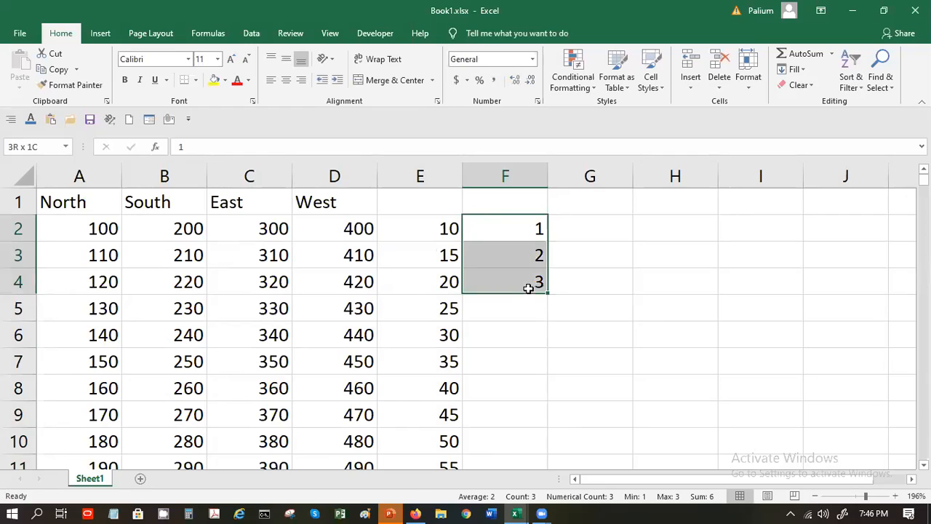
double_click(546, 297)
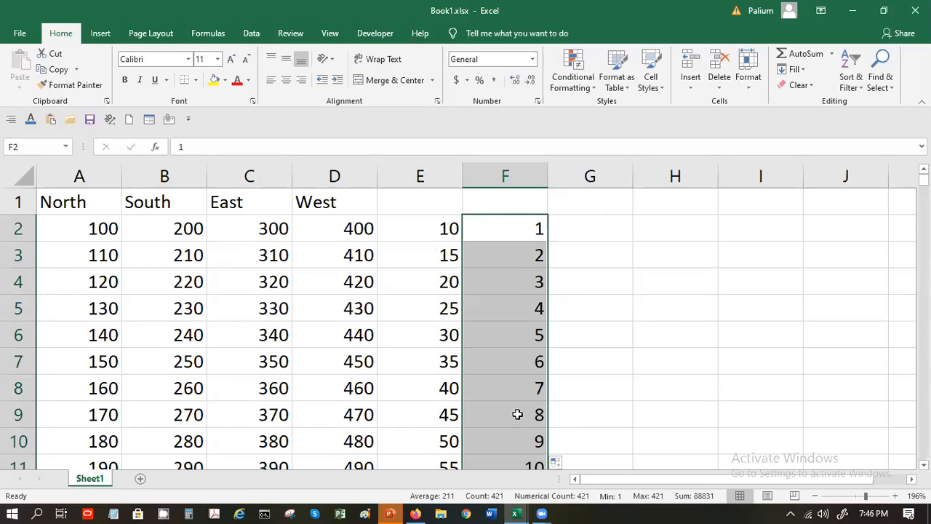
- Undo the auto-fill in column F and remove the 3 and 2 beneath the starting value in F2
key("ctrl+z")
key("ctrl+z")
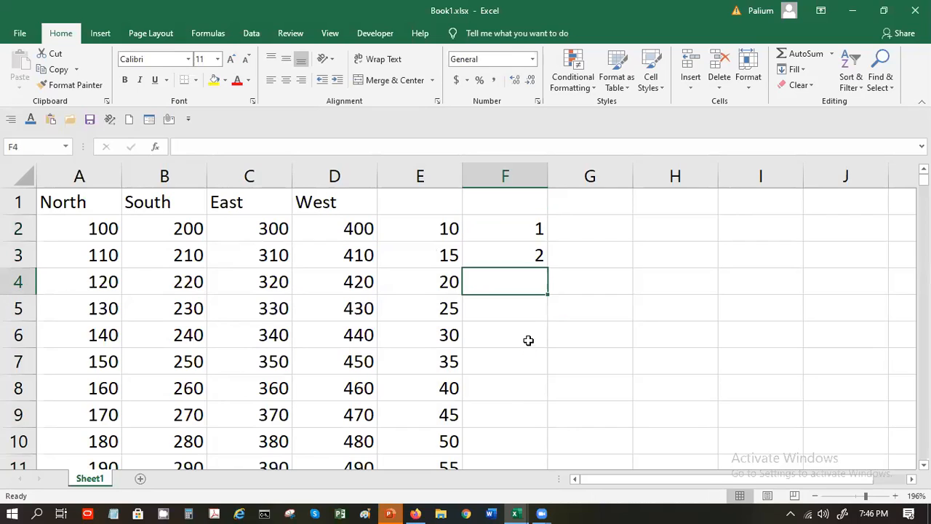
left_click(529, 250)
key("BackSpace")
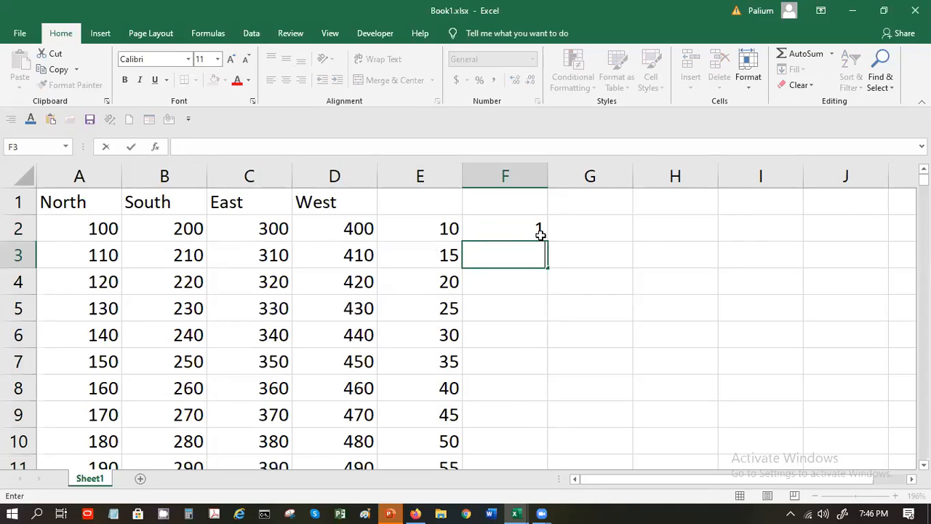
- Fill the range F2:F206 with a linear column series using a stop value of 200
left_click(523, 228)
scroll(524, 309, "down", 7)
scroll(524, 309, "down", 20)
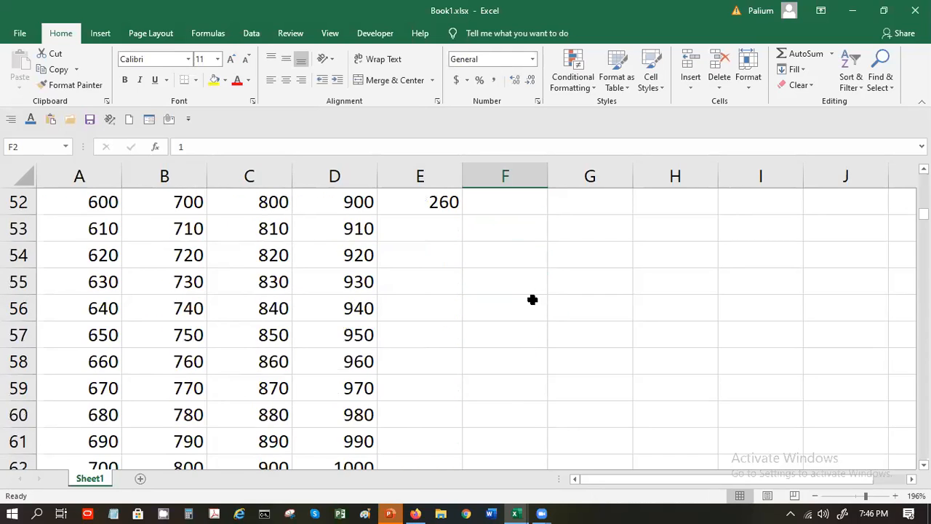
scroll(524, 325, "down", 10)
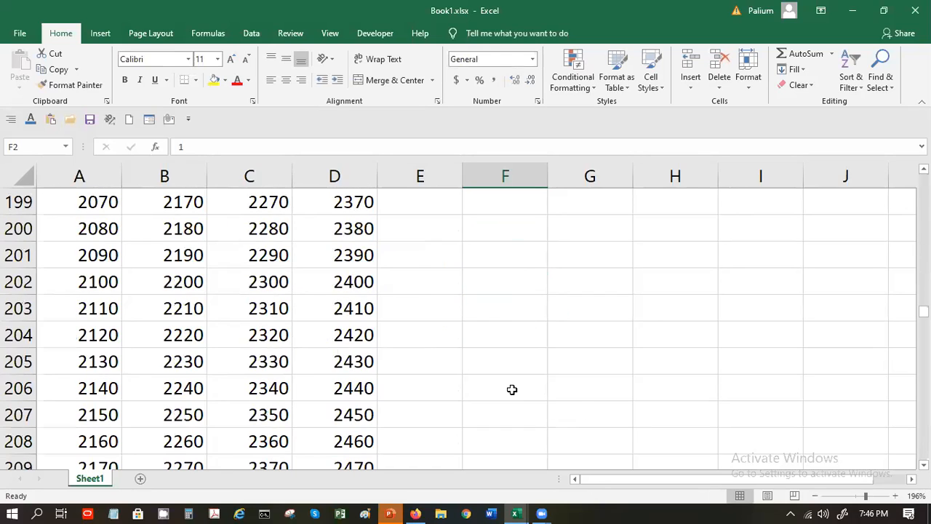
left_click(513, 382, "shift")
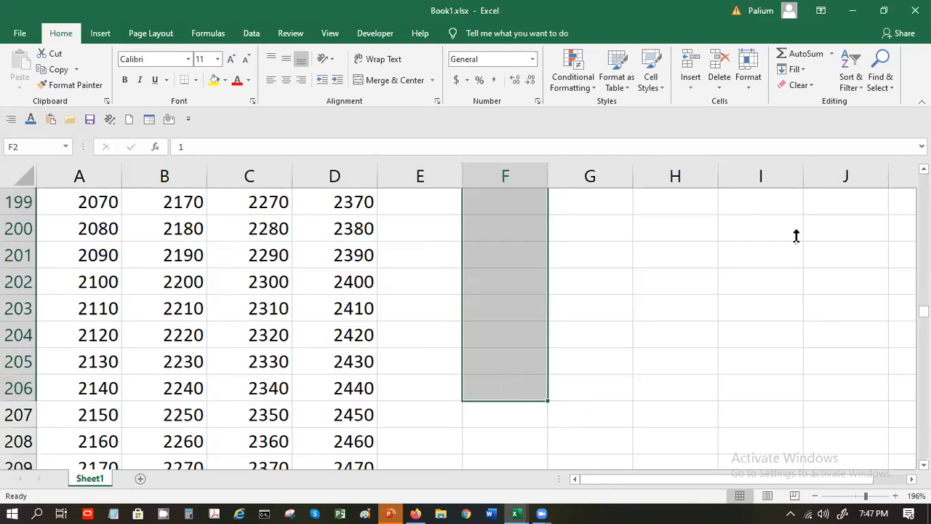
left_click(792, 70)
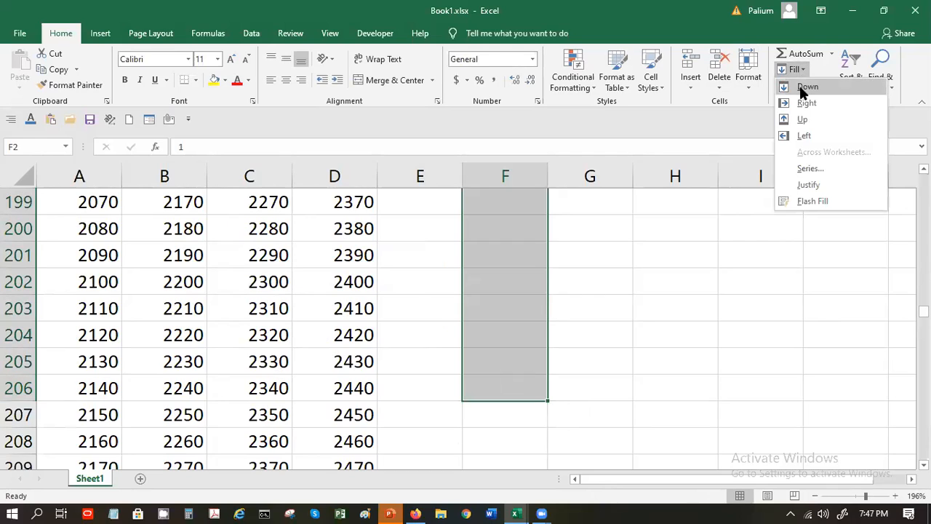
left_click(810, 168)
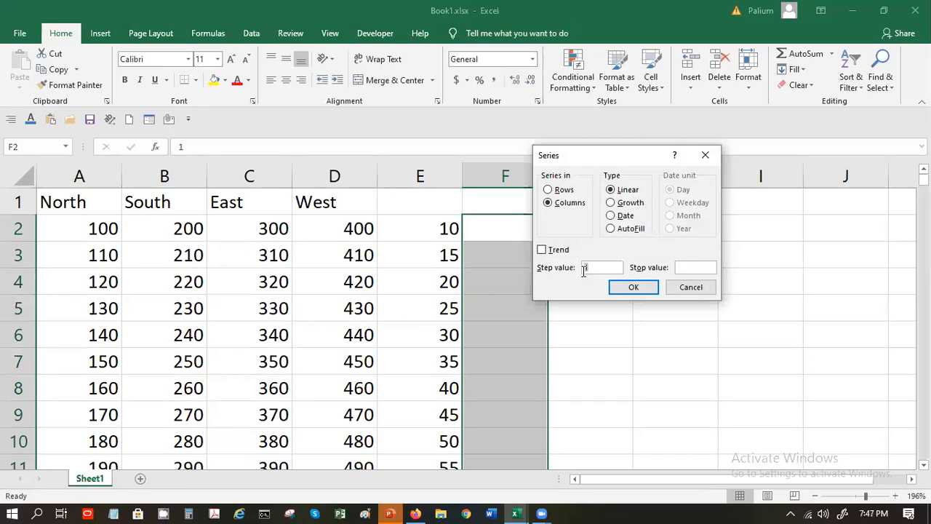
left_click(694, 266)
type("200")
key("Return")
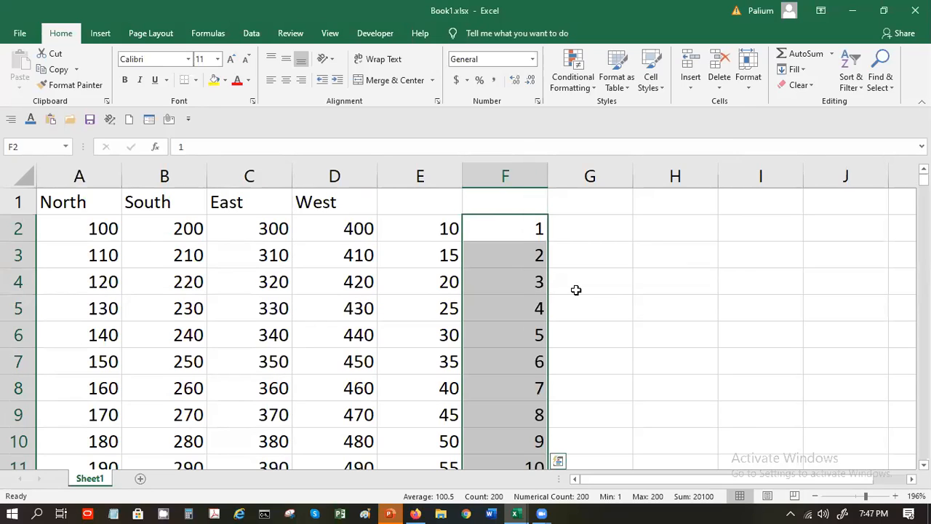
- Check the filled series in column F from its first value to its last
left_click(533, 227)
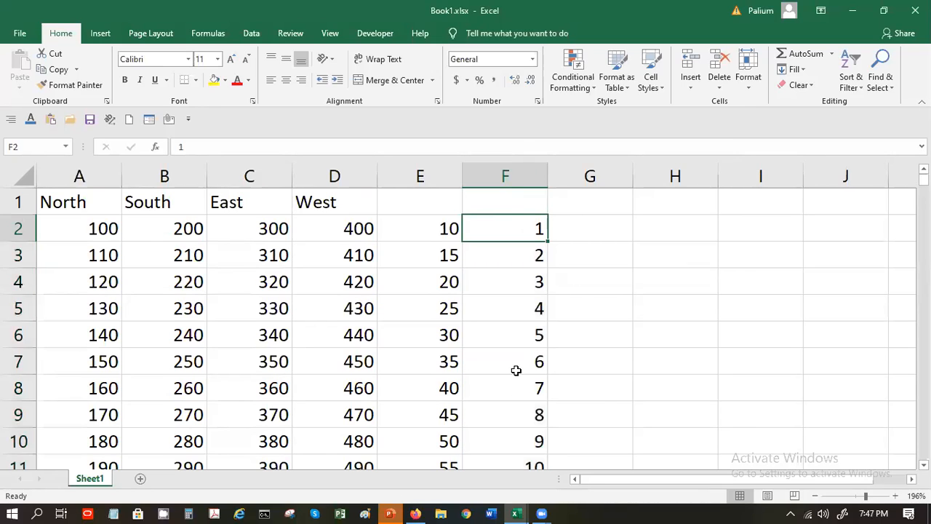
scroll(515, 370, "down", 20)
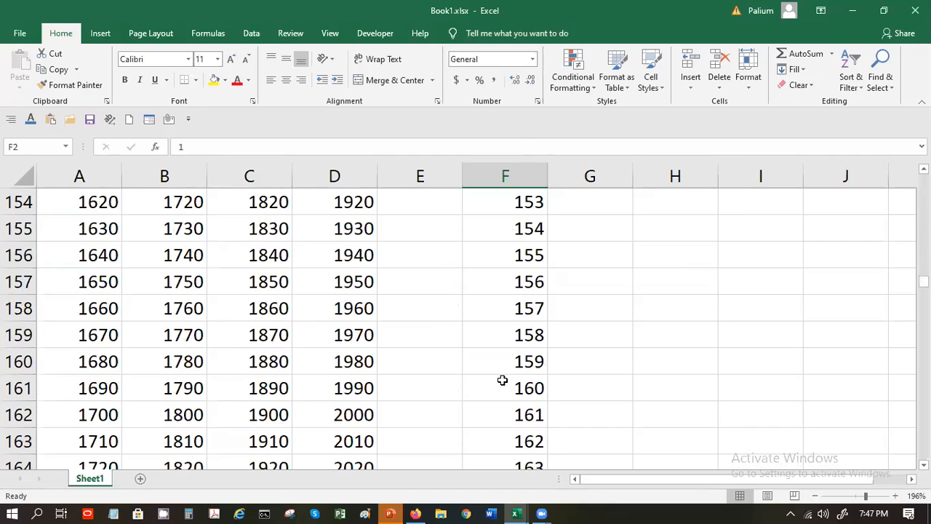
scroll(502, 377, "down", 20)
scroll(509, 350, "up", 5)
left_click(519, 250)
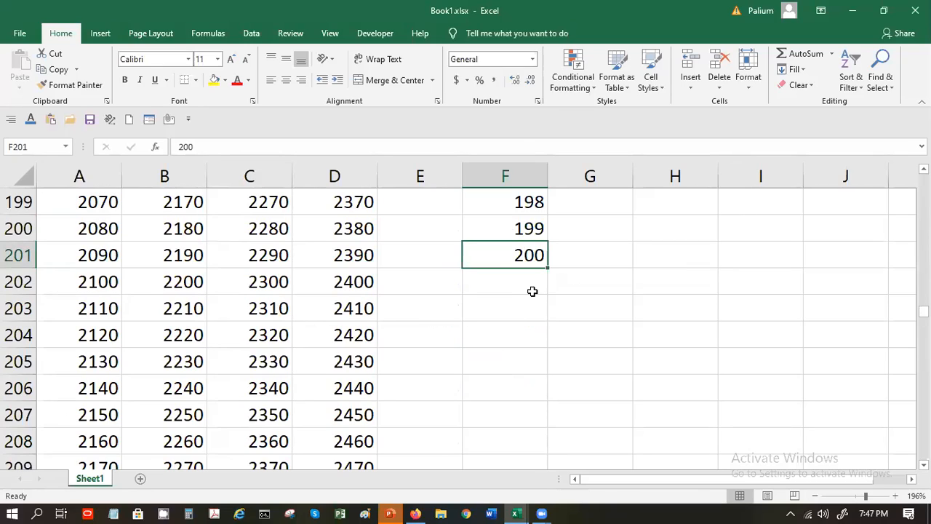
scroll(532, 291, "up", 20)
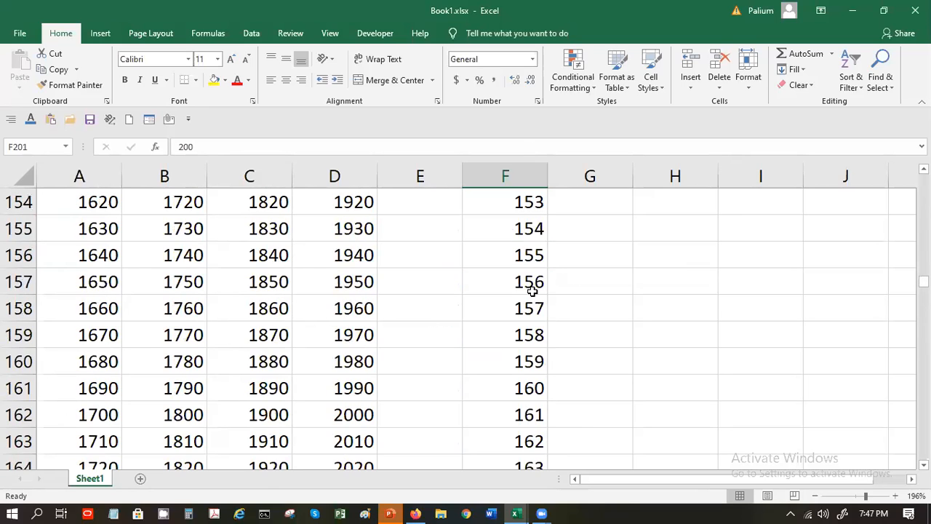
scroll(533, 281, "up", 20)
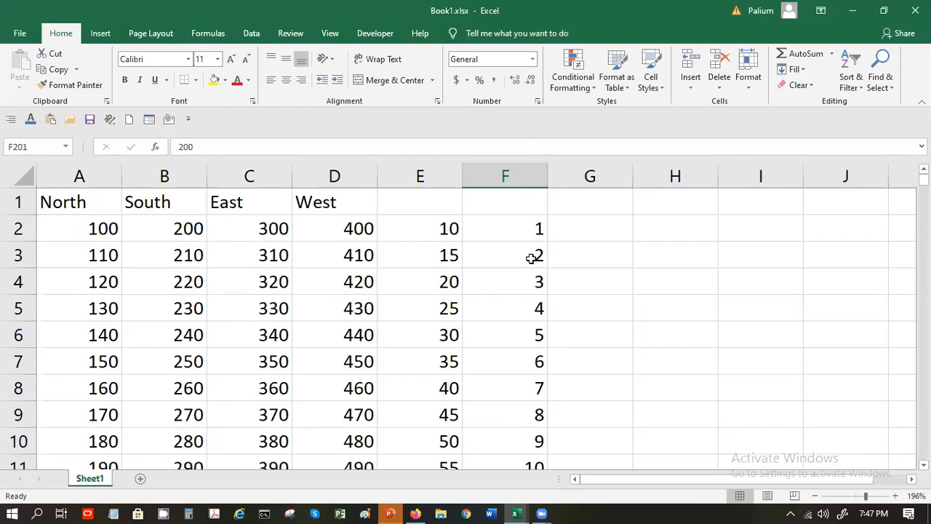
left_click(611, 234)
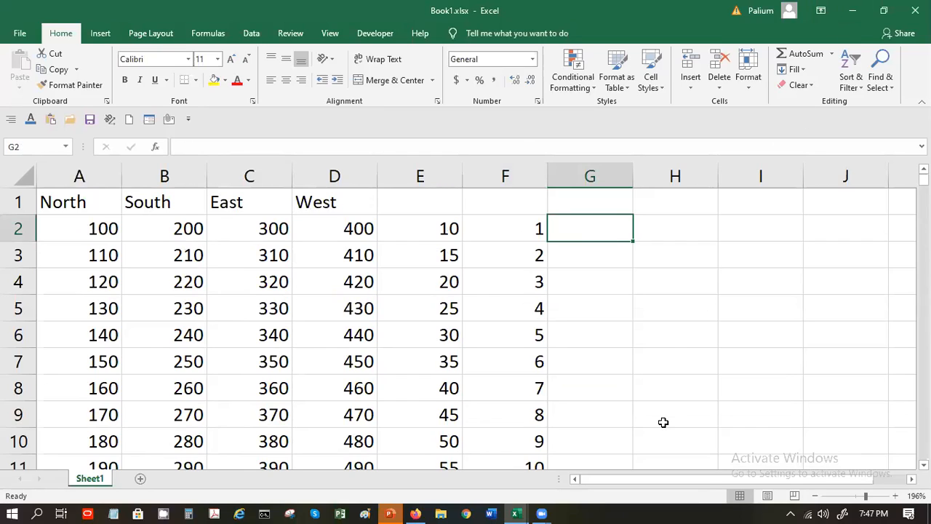
scroll(665, 316, "down", 1)
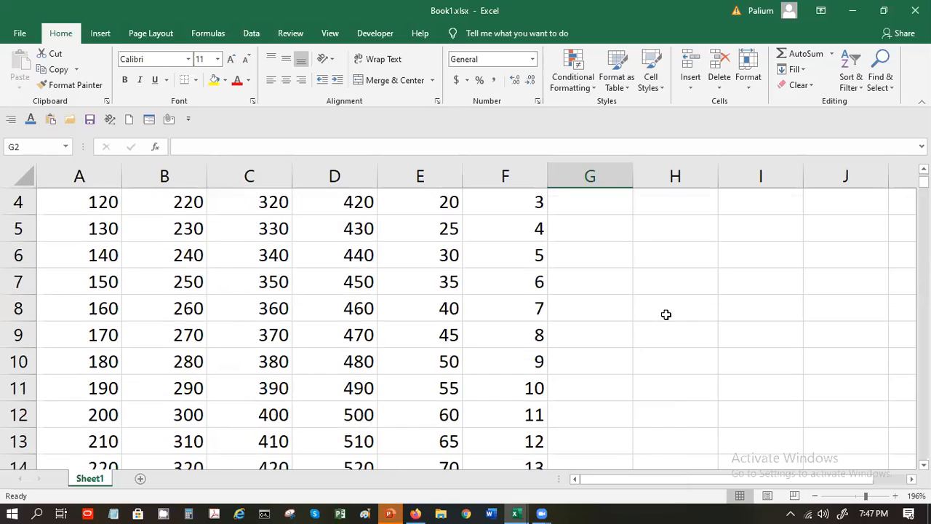
scroll(665, 314, "up", 1)
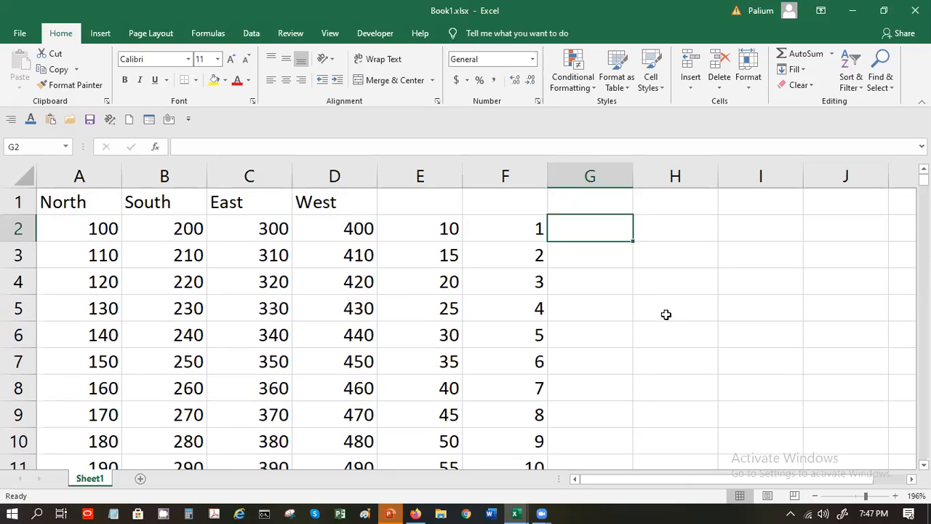
- Overwrite the value in cell F11 with 120
left_click(534, 281)
scroll(572, 374, "down", 3)
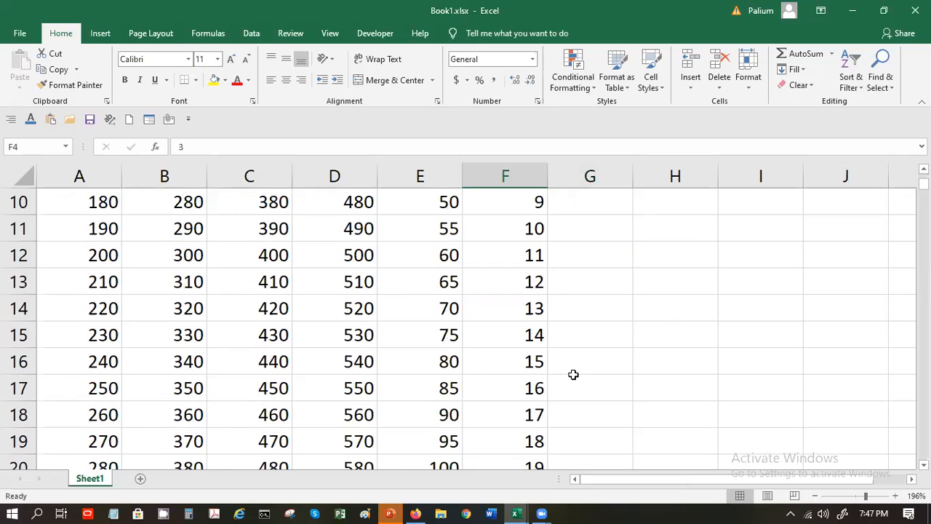
left_click(516, 231)
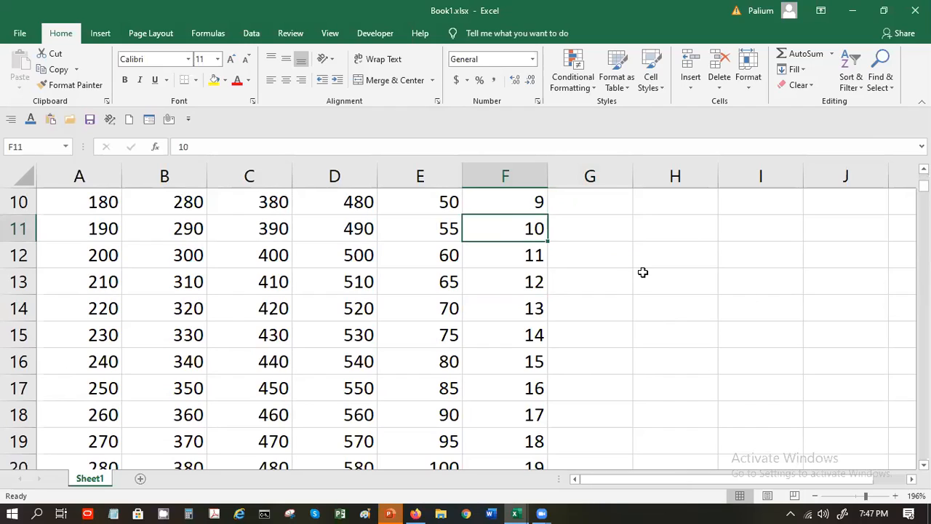
type("120")
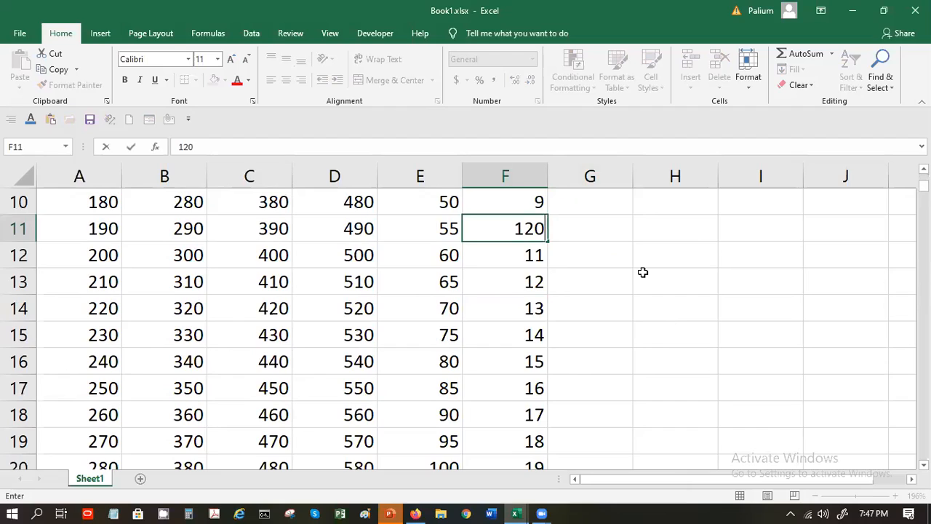
key("Return")
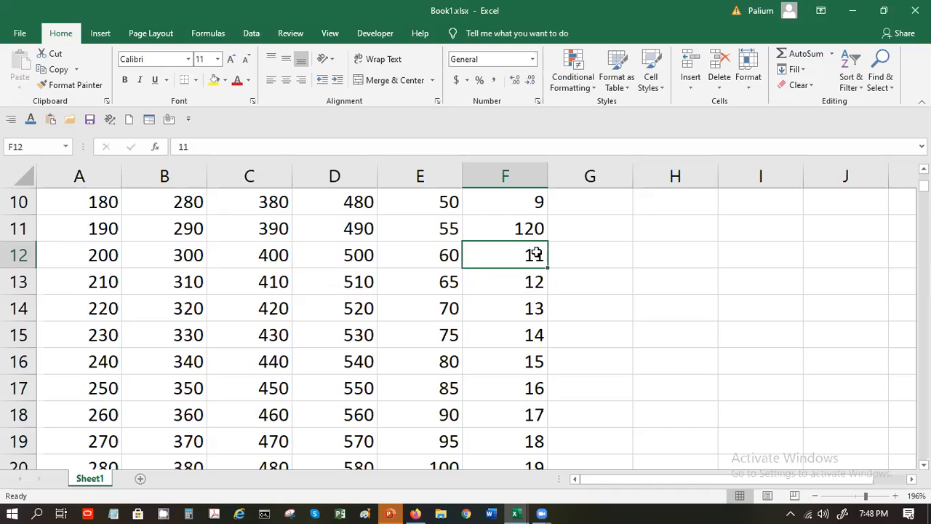
scroll(555, 317, "up", 3)
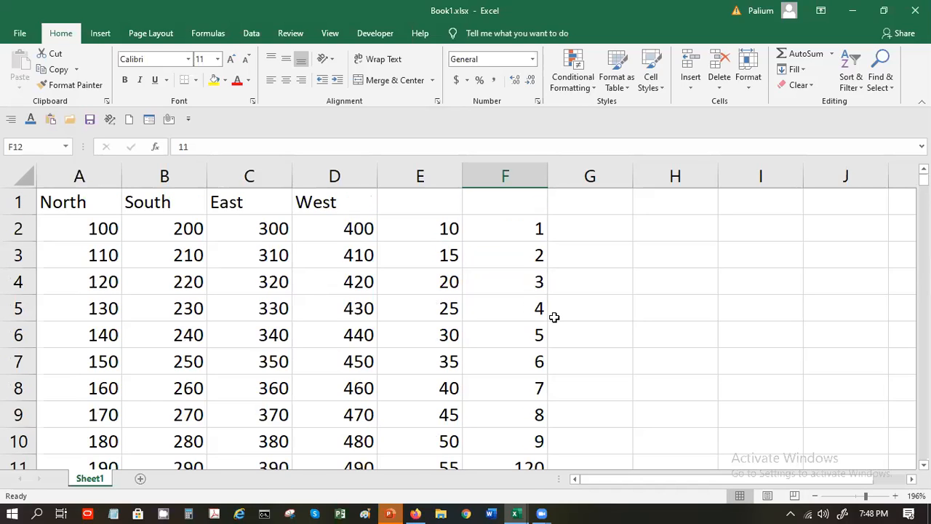
- Enter 2 in cell G2 as the starting value of a new column
left_click(584, 219)
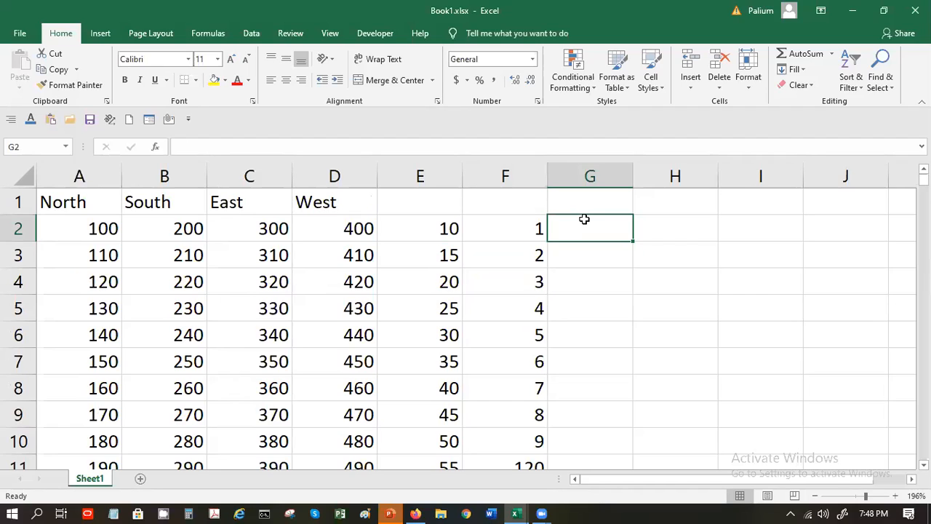
type("2")
left_click(628, 302)
- Fill G2:G12 with a growth series in columns using a step value of 2
left_click(611, 226)
key("shift+Page_Down")
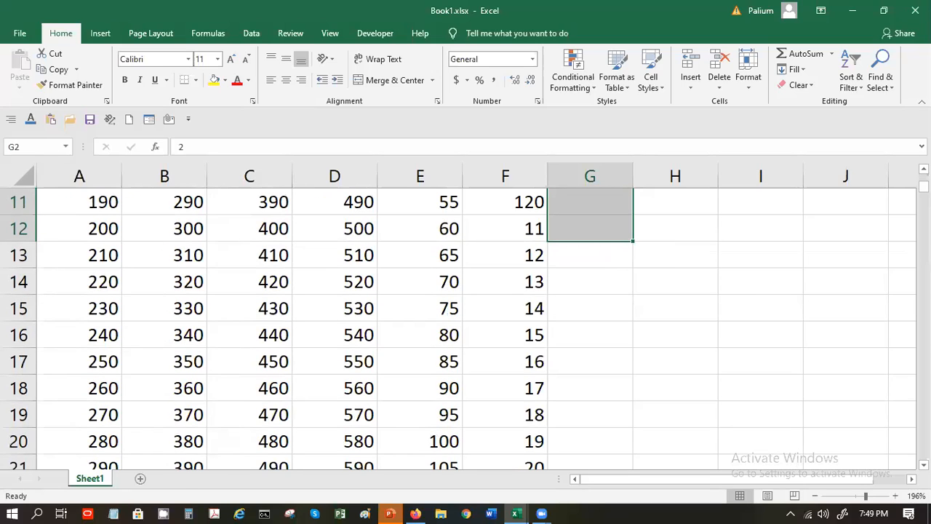
left_click_drag(923, 187, 922, 180)
left_click(793, 69)
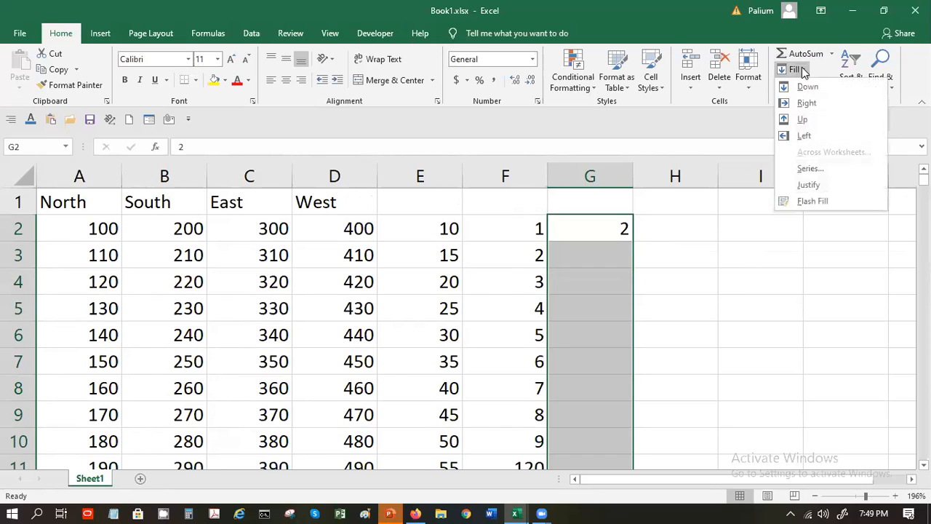
left_click(810, 169)
left_click_drag(613, 158, 788, 155)
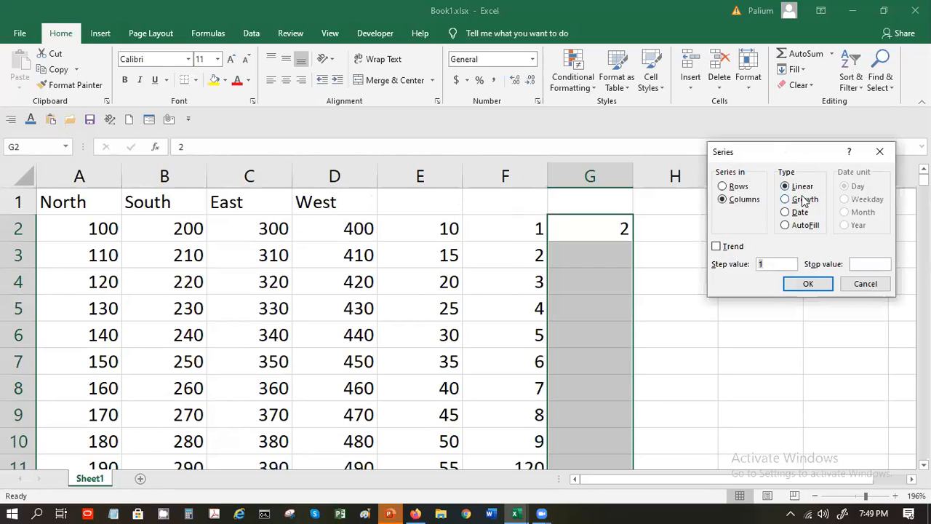
left_click(784, 200)
left_click(773, 263)
key("BackSpace")
type("2")
left_click(809, 283)
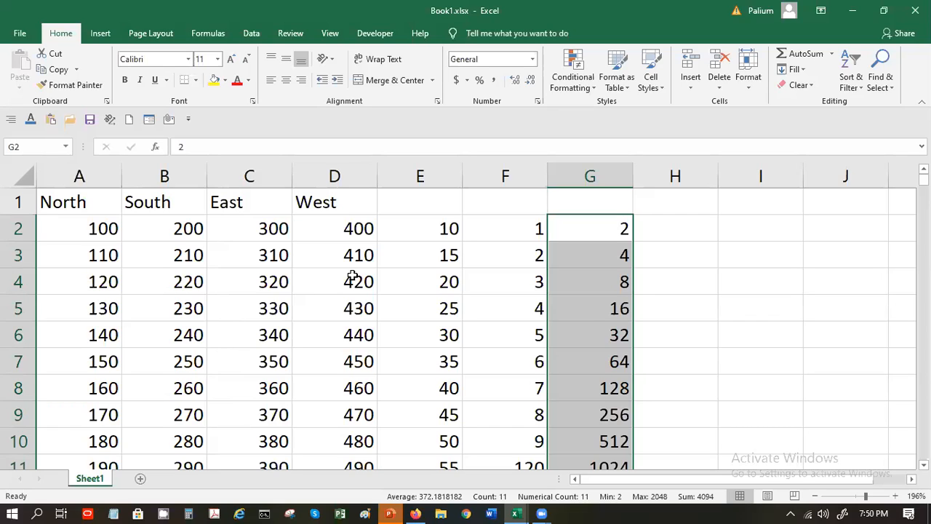
- Enter 100 in cell H2
left_click(688, 234)
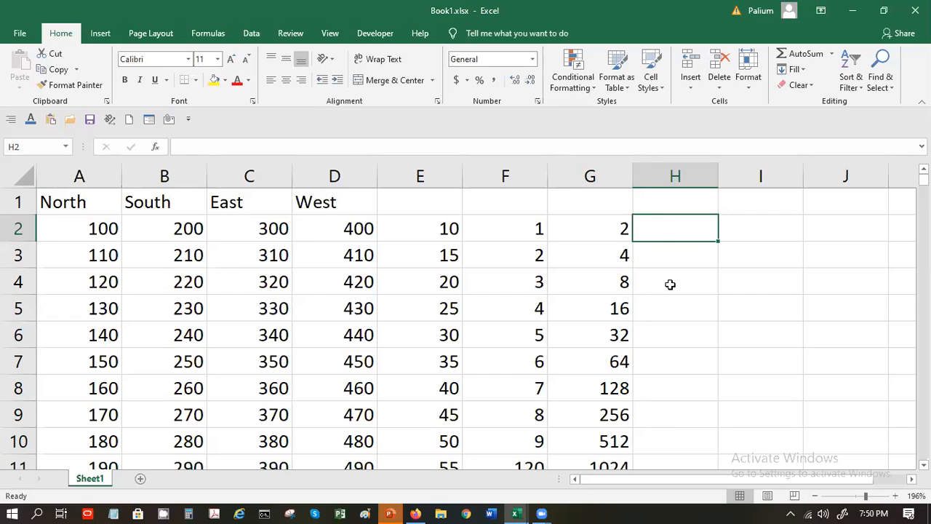
type("100")
key("Return")
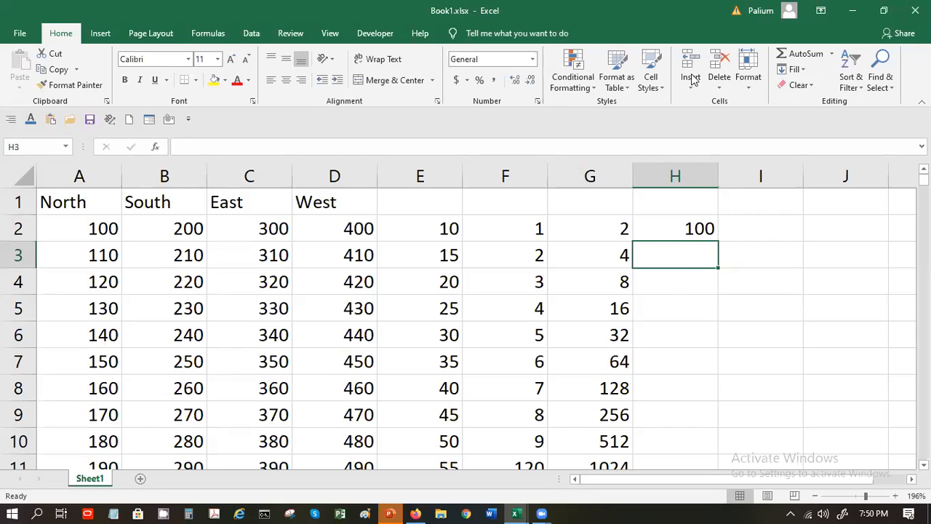
left_click(554, 30)
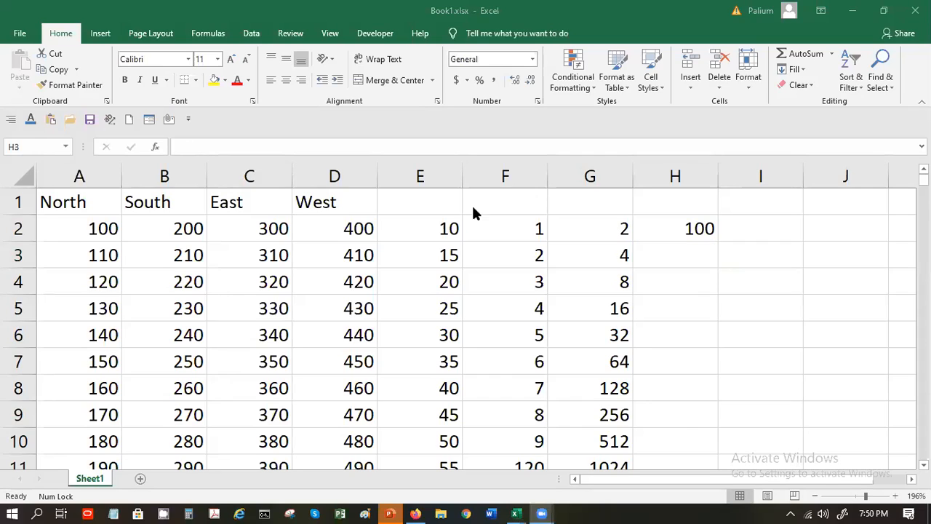
left_click(661, 251)
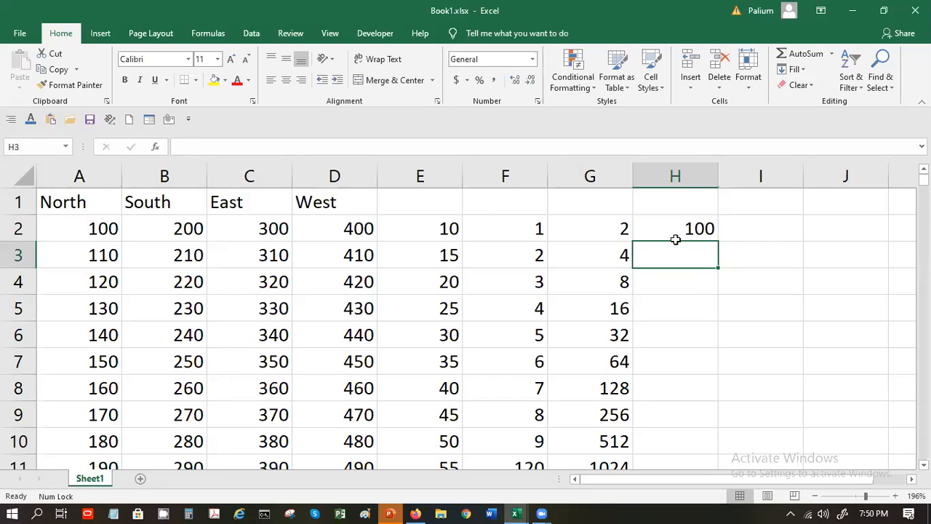
- Replace the value in cell H2 with 10
left_click(676, 231)
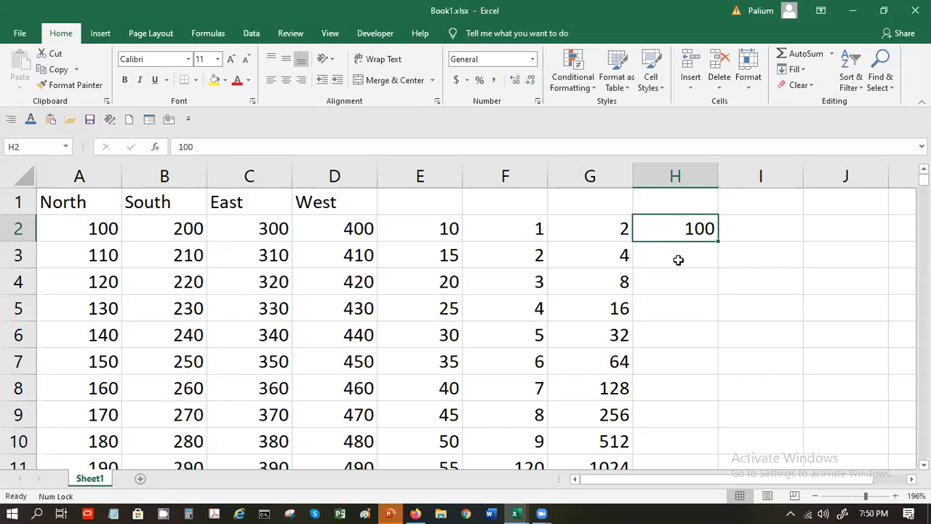
key("BackSpace")
type("1")
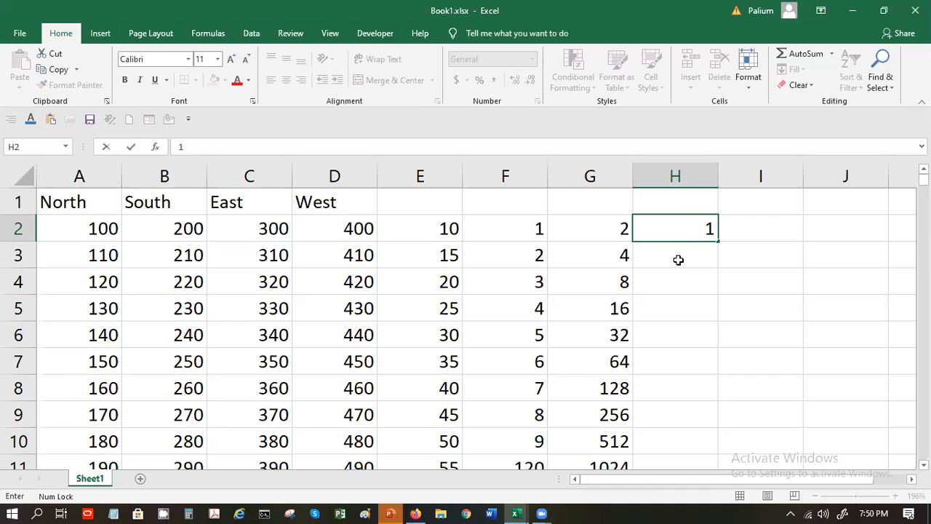
type("0")
key("Return")
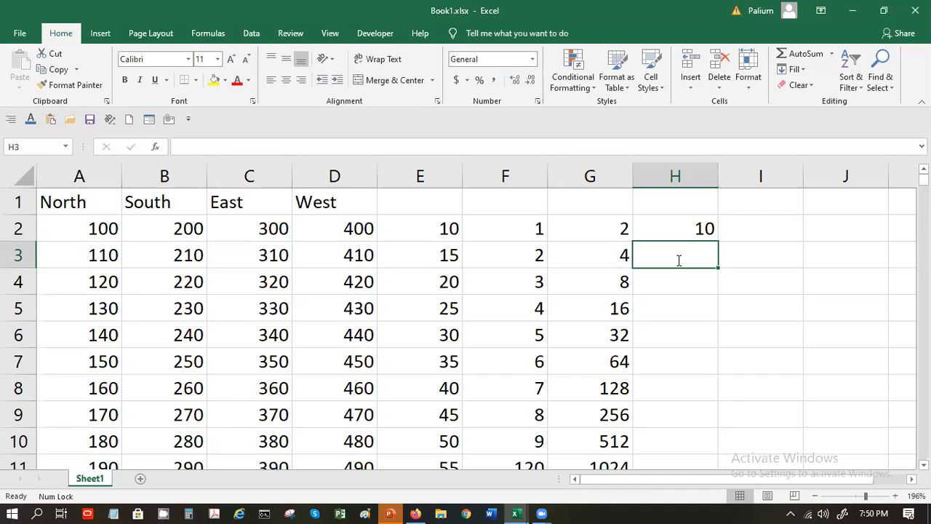
- Enter 14, 17, 20, 24, 27, 29, 30 and 33 down the cells H3:H10
type("14")
key("Return")
type("18")
key("BackSpace")
type("7")
key("Return")
type("1")
key("BackSpace")
type("20")
key("Return")
type("24")
key("Return")
type("27")
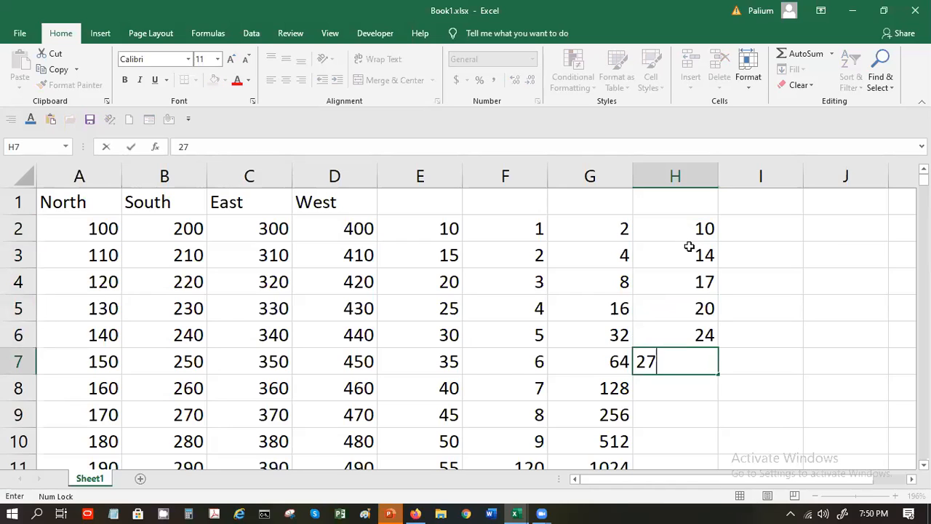
key("Return")
type("29")
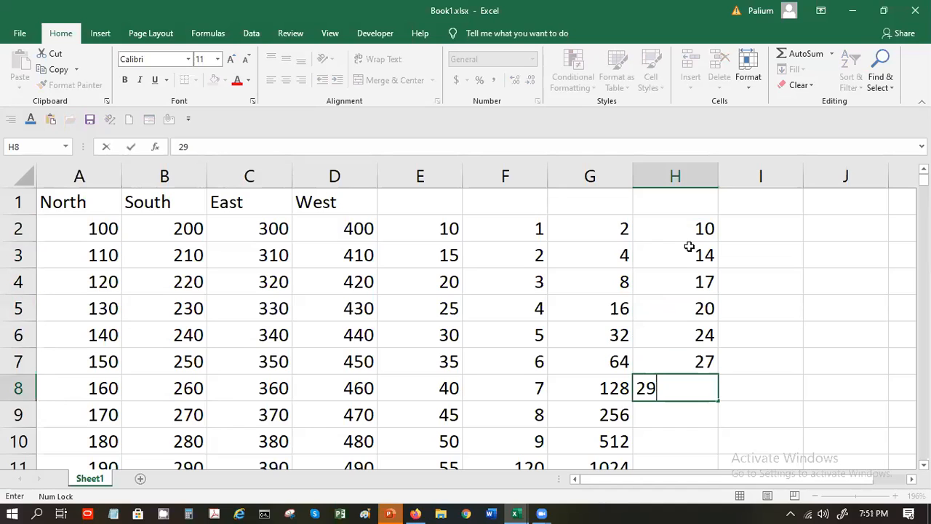
key("Return")
type("30")
key("Return")
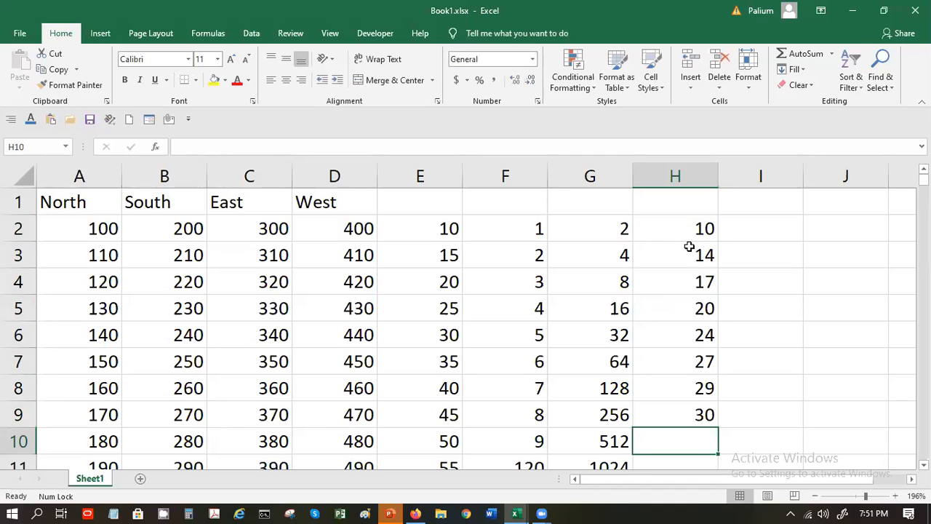
type("33")
key("Return")
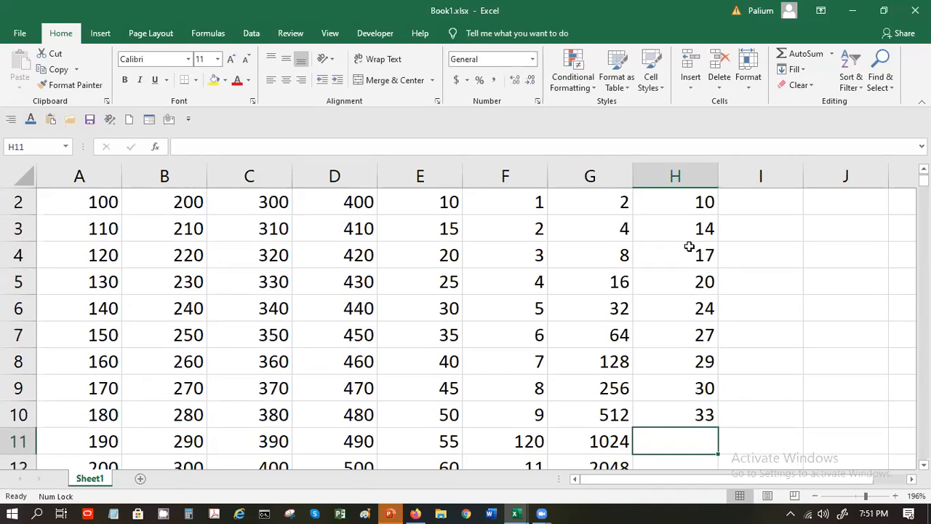
- Try filling H2:H18 with a linear series in columns at step value 2.85, and undo the fill
scroll(705, 248, "up", 1)
left_click_drag(700, 230, 700, 436)
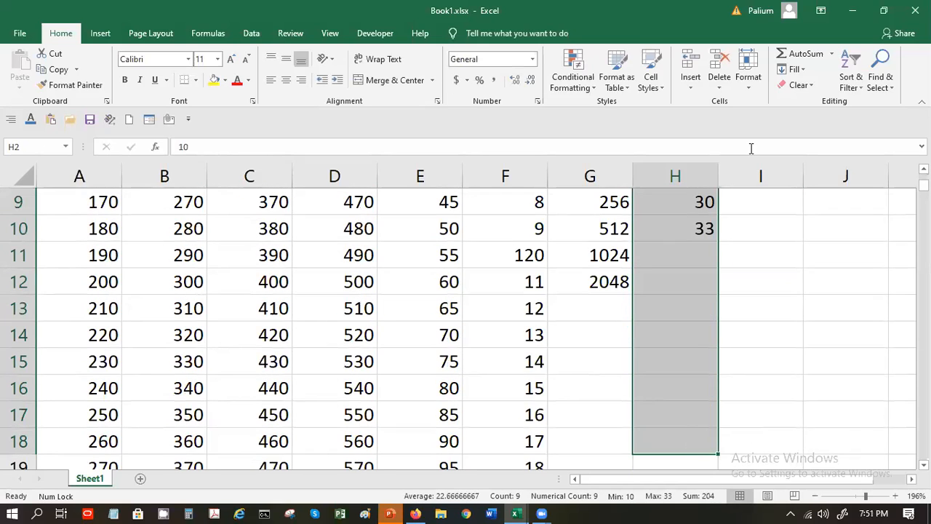
left_click(792, 69)
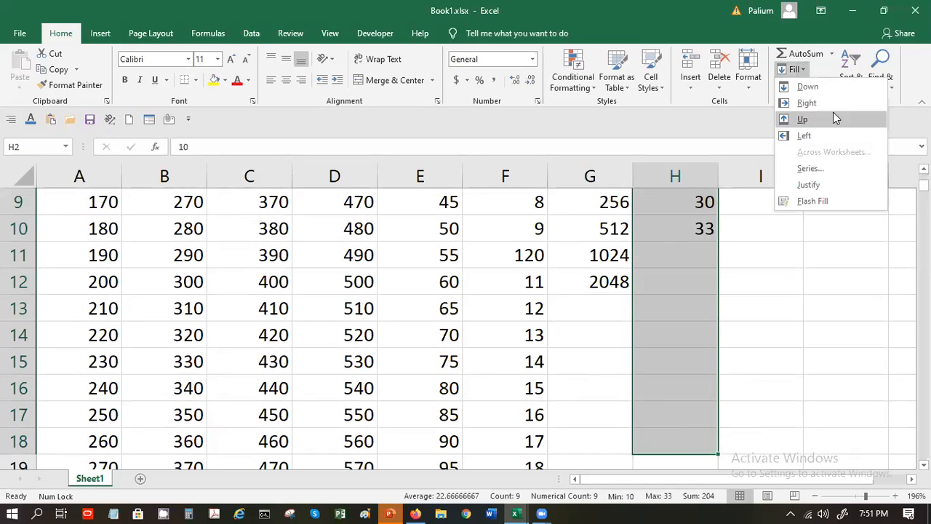
left_click(805, 168)
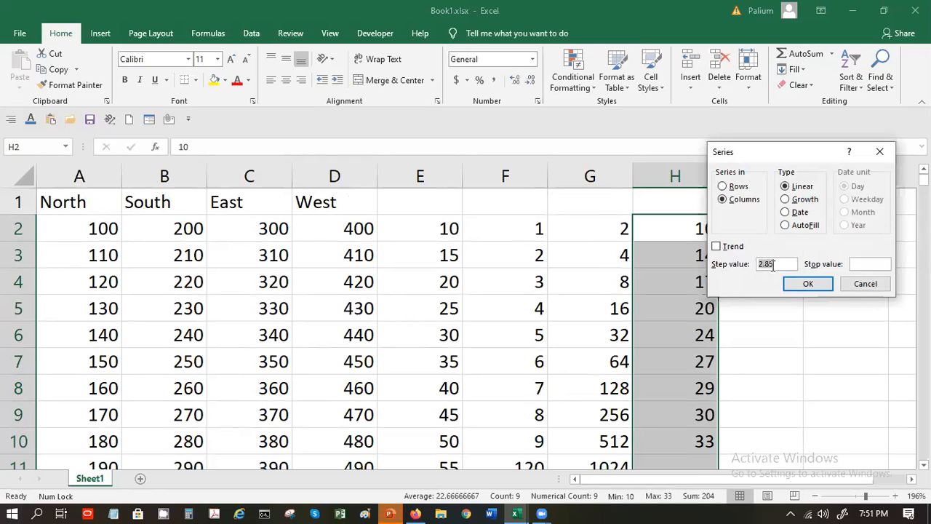
left_click(814, 284)
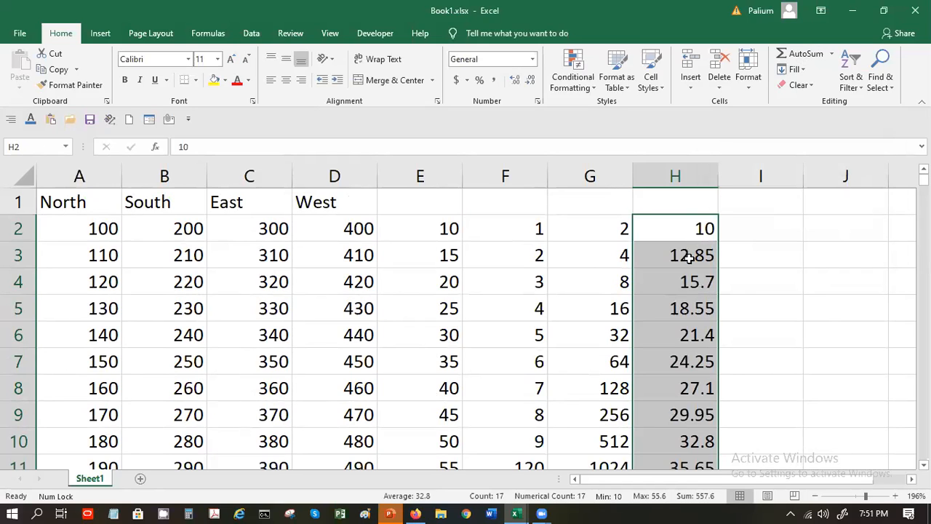
scroll(692, 280, "down", 3)
scroll(692, 283, "down", 1)
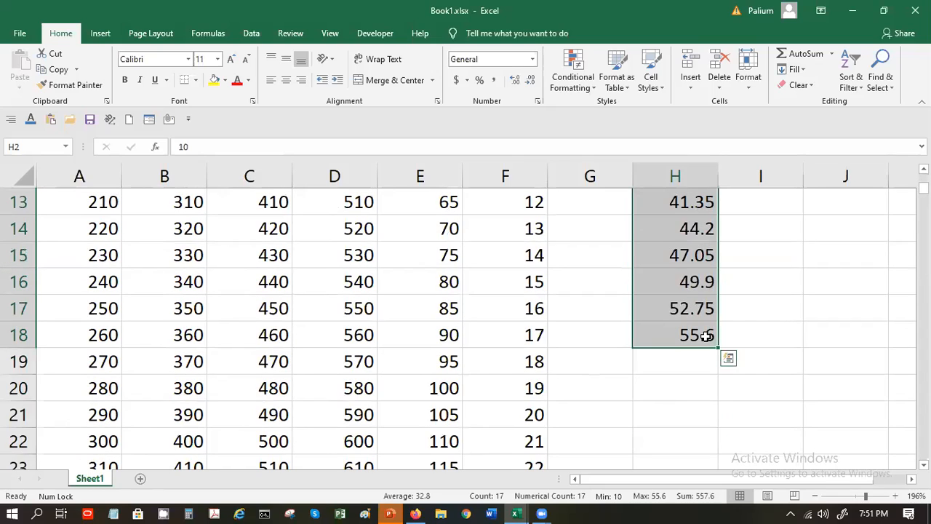
scroll(707, 335, "up", 4)
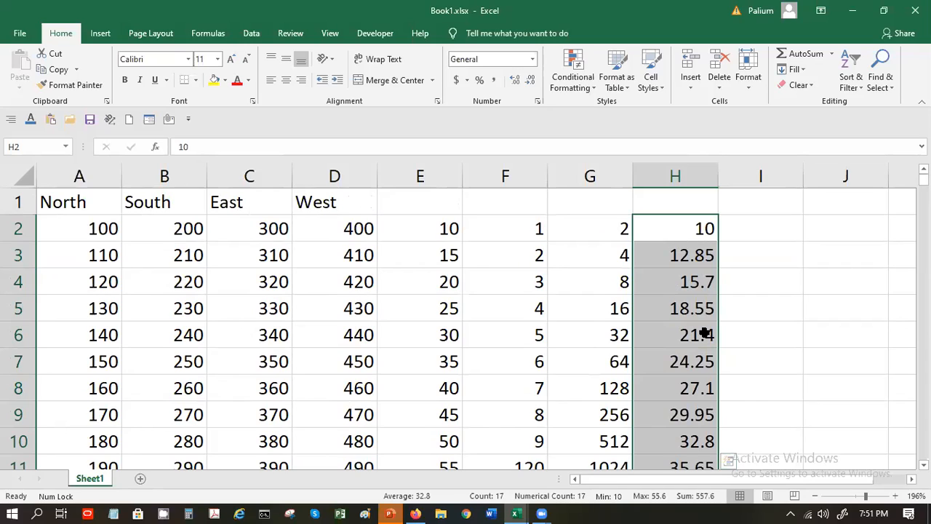
key("ctrl+z")
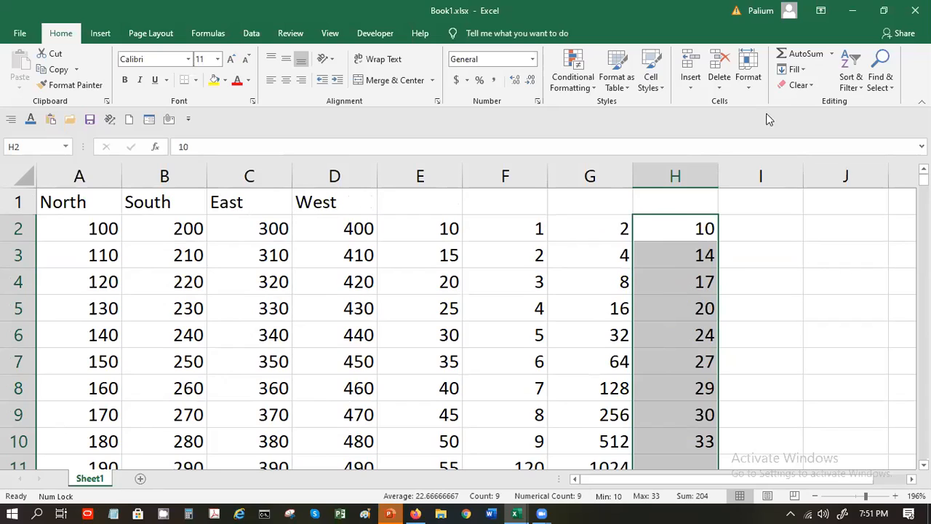
- Repeat the linear series fill on H2:H18 with Trend off and step value 2.85, and undo it again
left_click(793, 69)
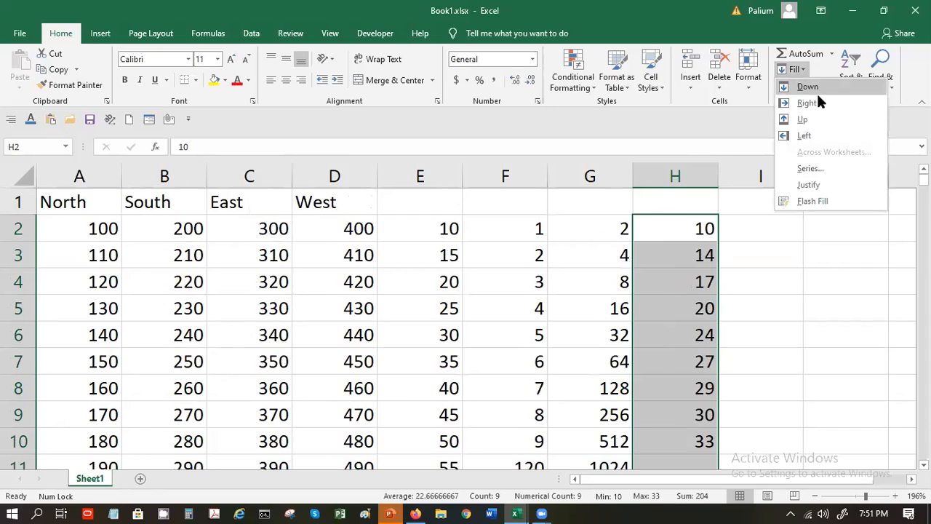
left_click(810, 168)
left_click_drag(781, 152, 810, 152)
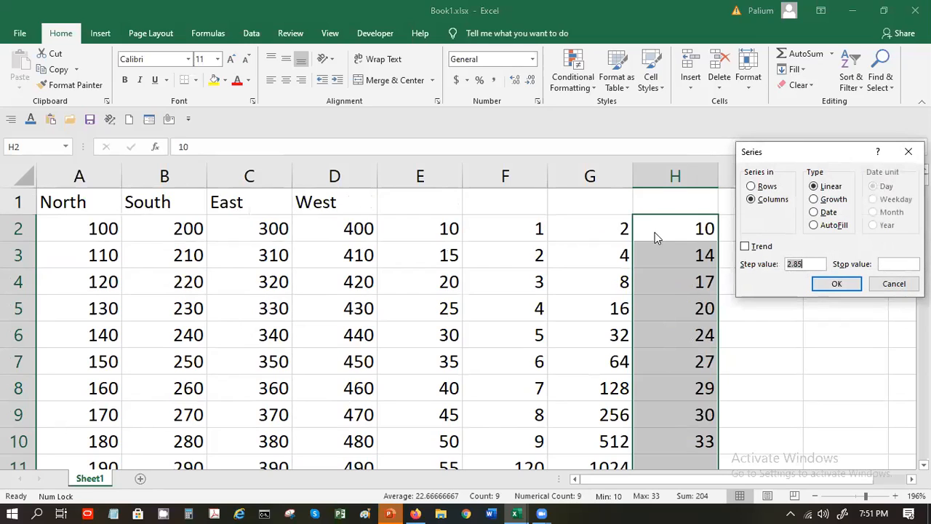
left_click(830, 281)
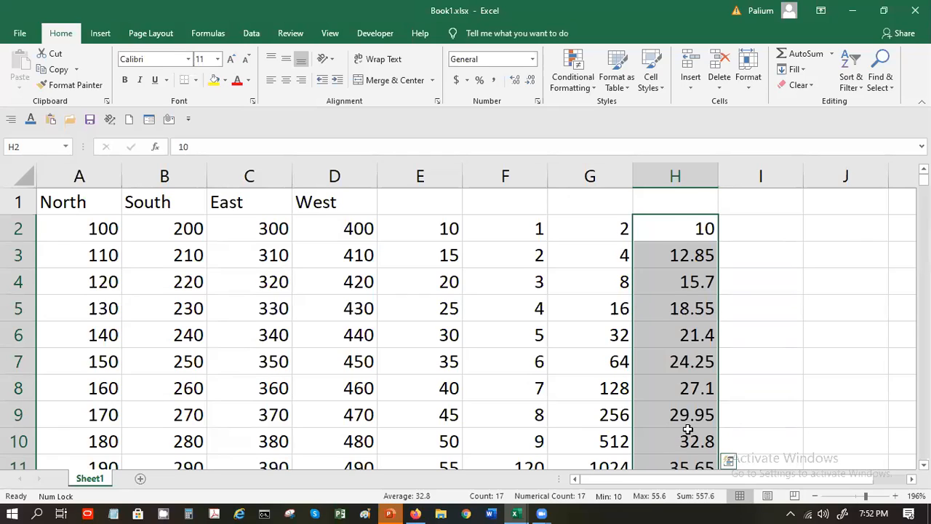
key("ctrl+z")
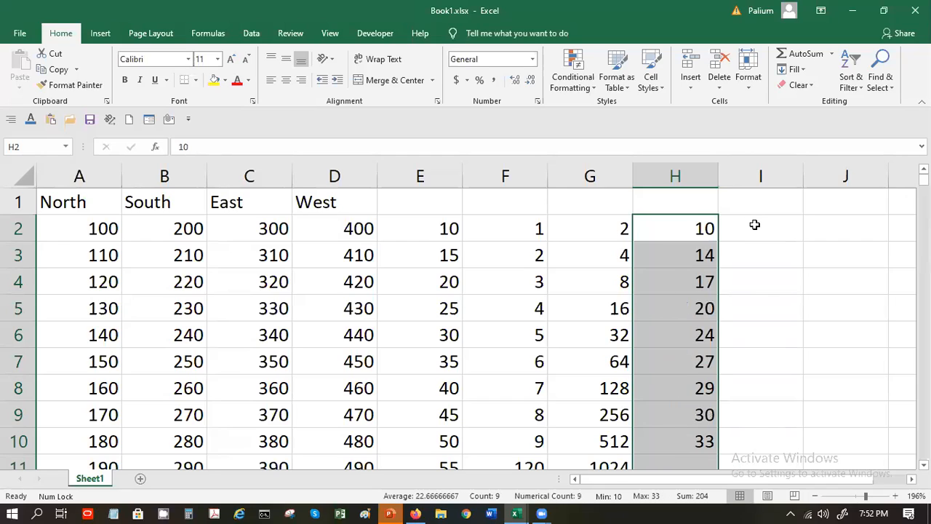
- Fill H2:H18 with a linear series in columns with the Trend option enabled
left_click(794, 69)
left_click(810, 168)
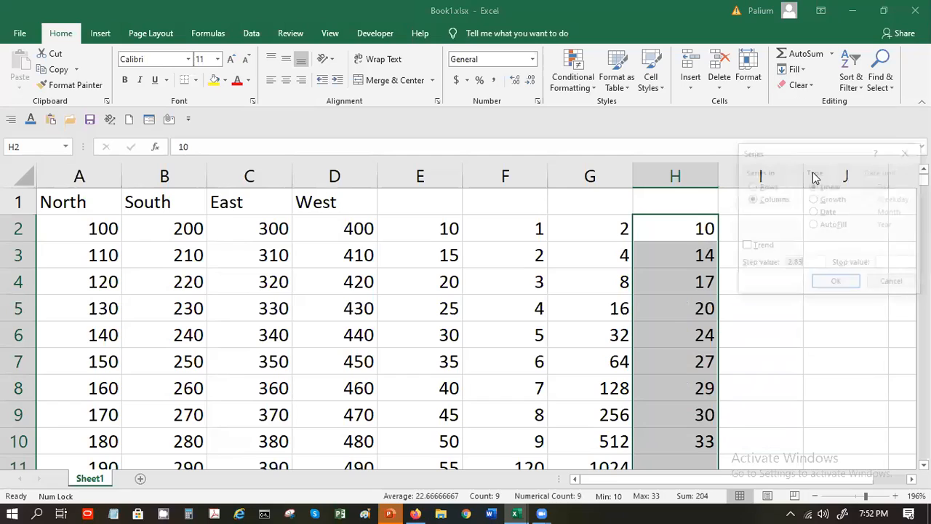
left_click(761, 248)
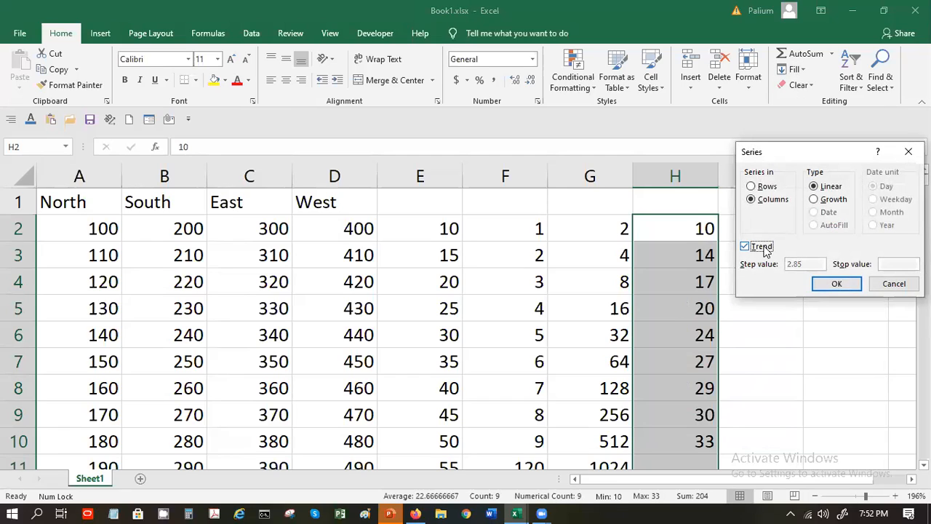
left_click(833, 283)
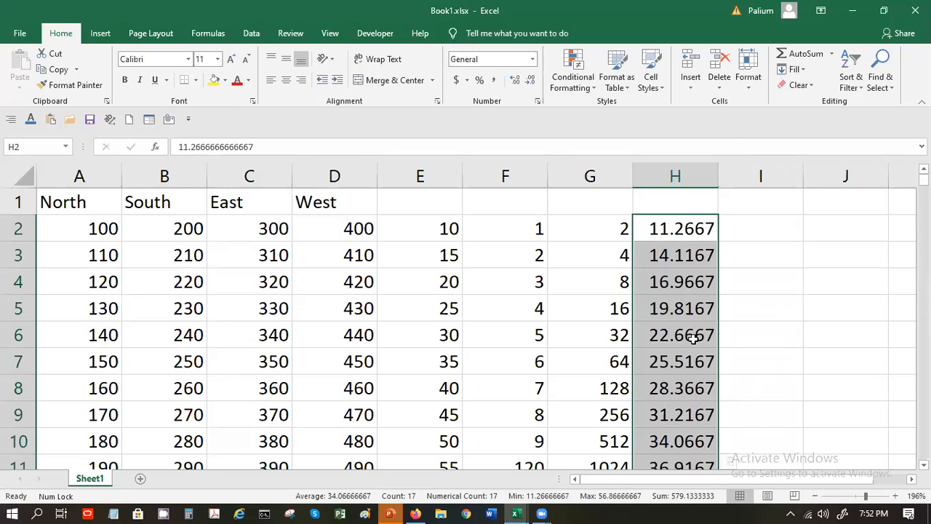
scroll(691, 346, "down", 1)
scroll(693, 352, "down", 3)
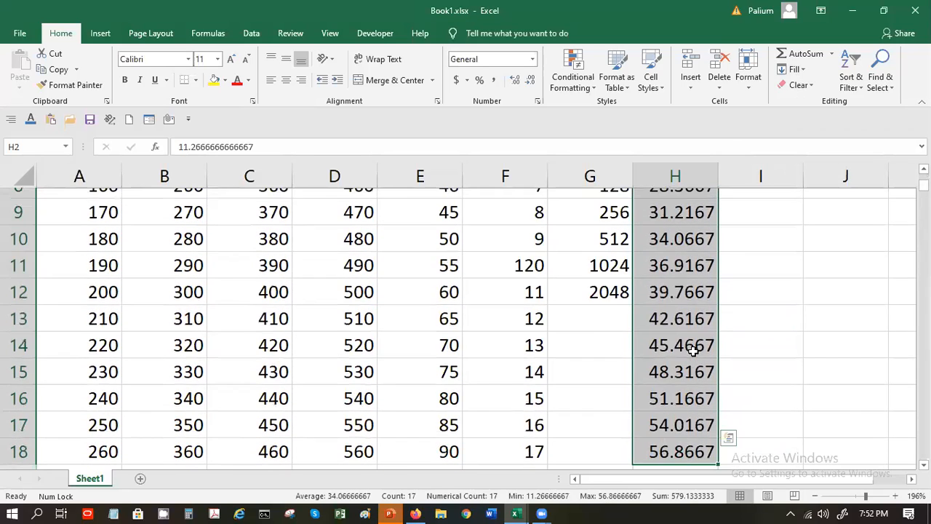
scroll(693, 352, "up", 3)
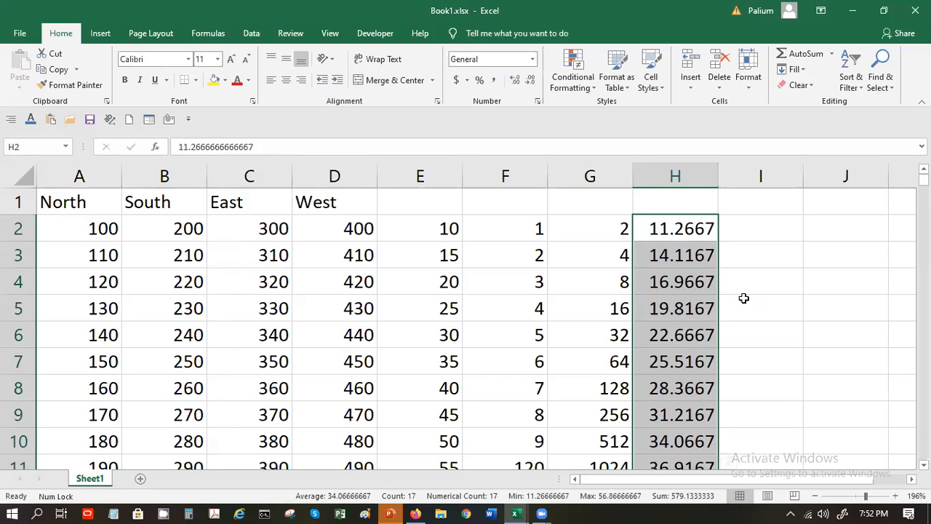
- Enter the date 1/1/2020 in cell I2
left_click(742, 231)
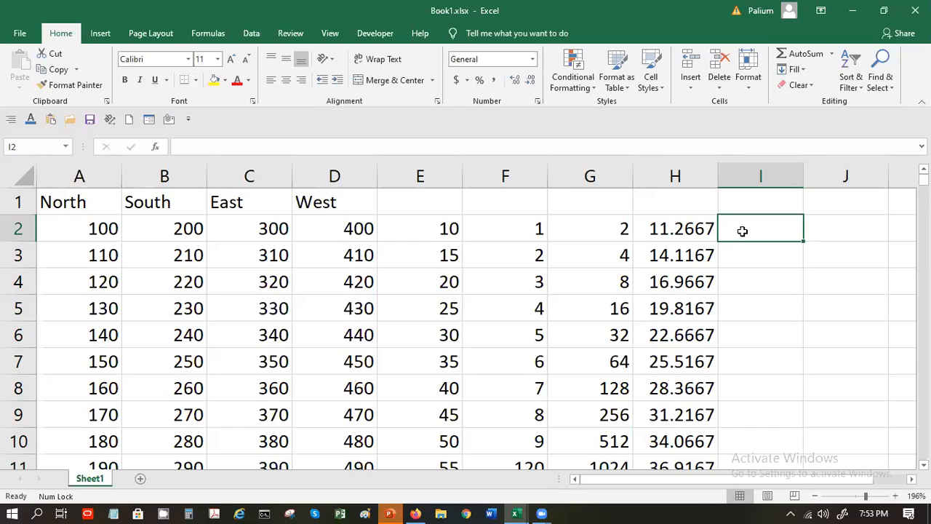
type("1/")
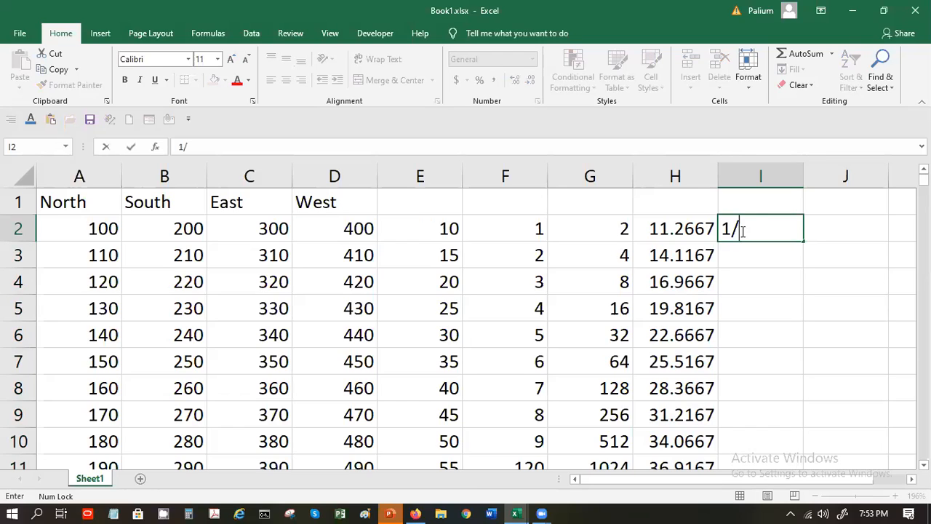
type("1/2020")
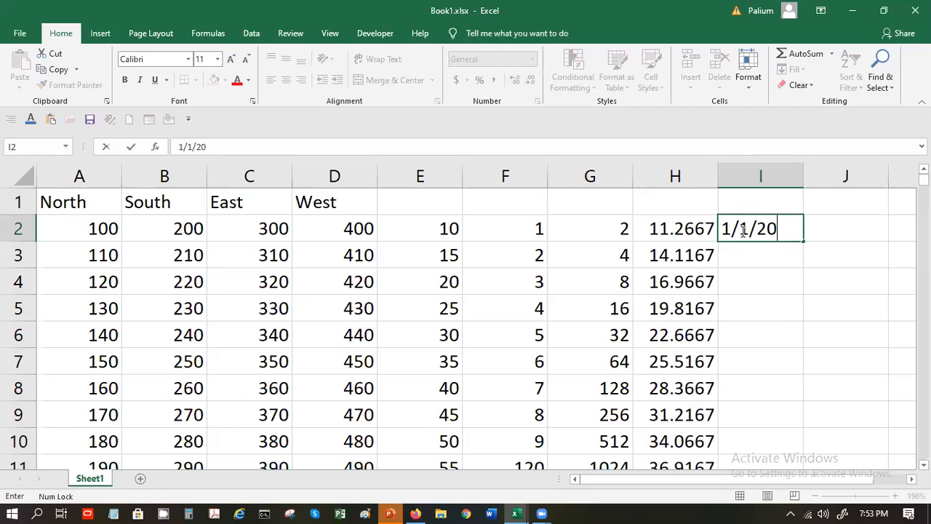
key("Return")
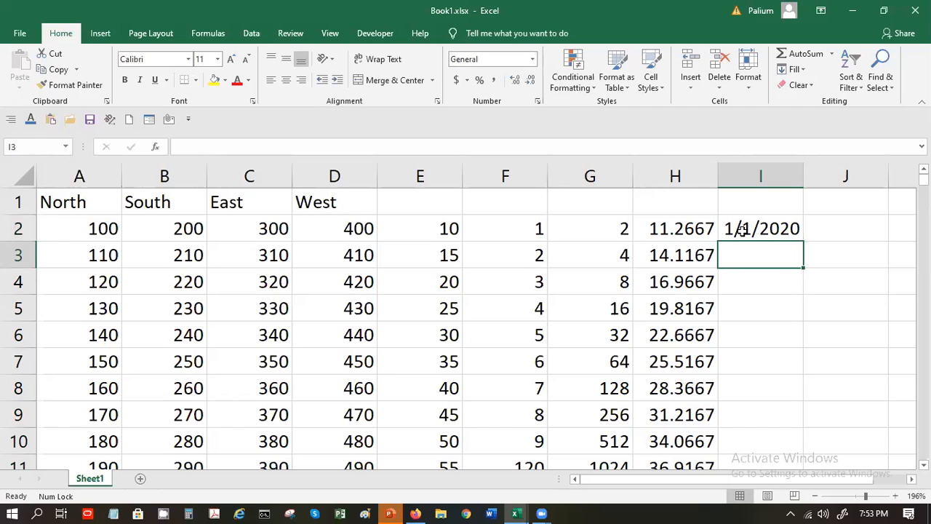
- Fill I2:I49 with a date series in columns by day with step value 1, and autofit column I's width
left_click(741, 229)
key("shift+Down")
key("shift+Down")
key("shift+Down")
key("shift+Down")
key("shift+Down")
key("shift+Down")
key("shift+Down")
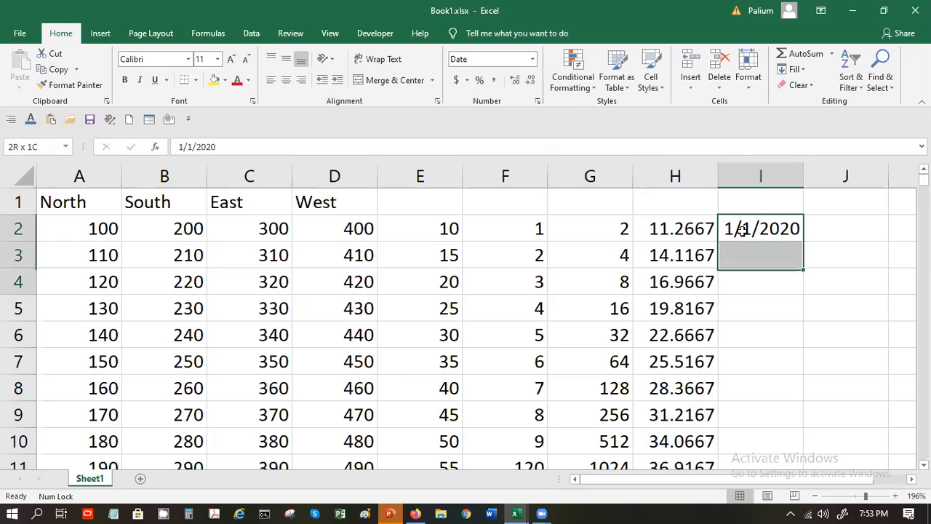
left_click_drag(742, 230, 741, 231)
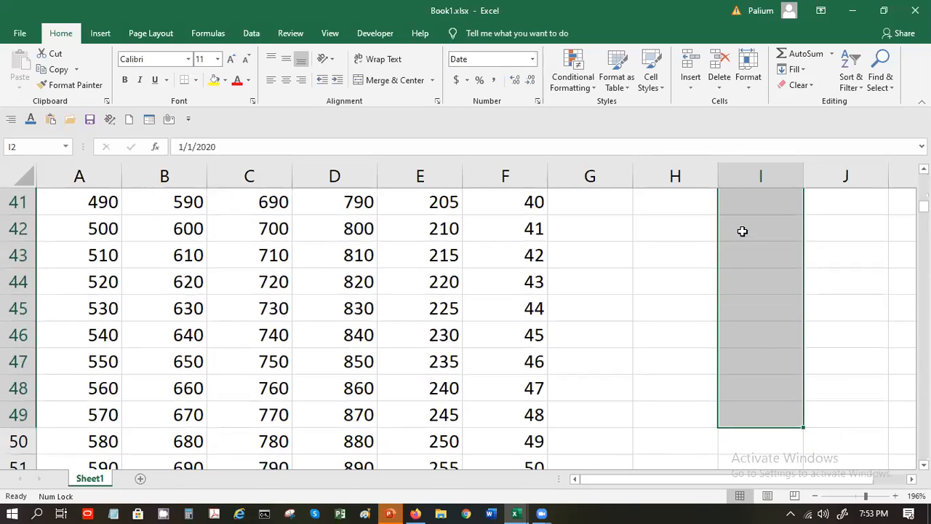
left_click(797, 69)
left_click(810, 168)
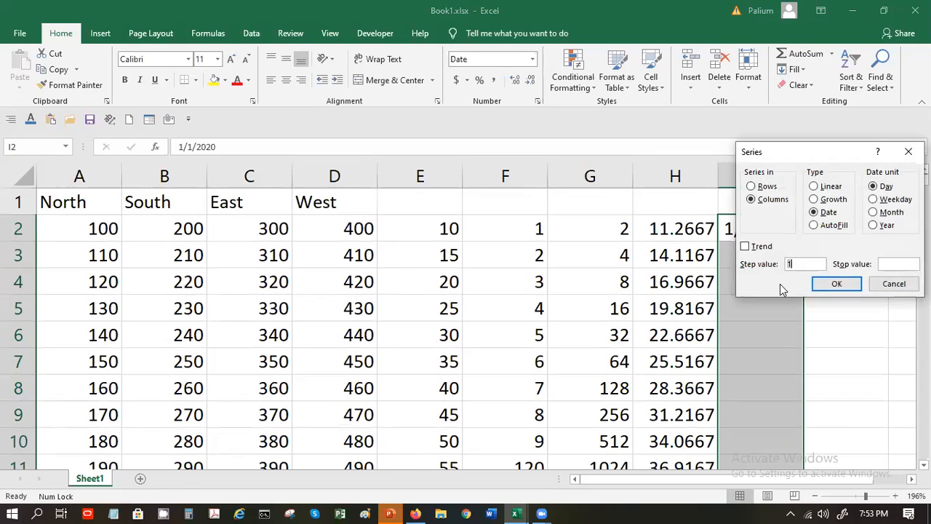
left_click(831, 284)
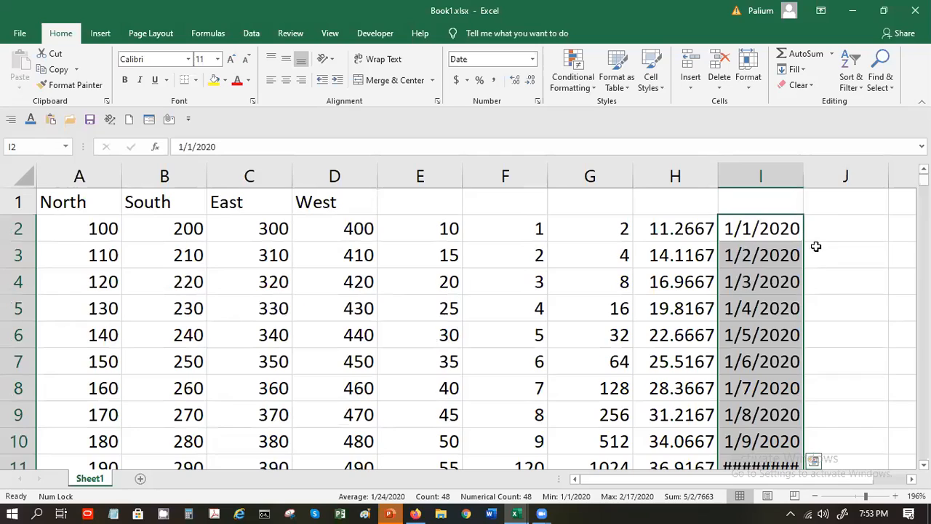
double_click(803, 176)
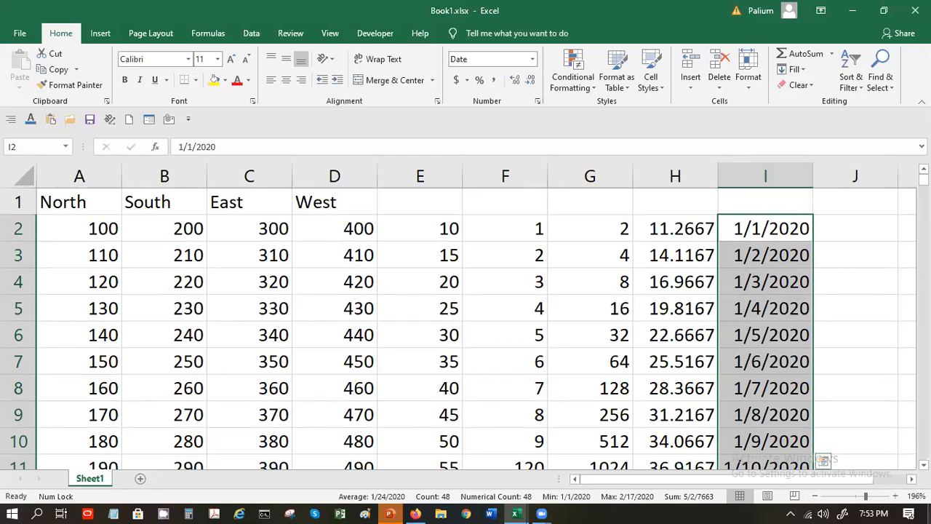
- Enter the date 1/1/2020 in cell J2
scroll(823, 279, "right", 1)
scroll(905, 473, "right", 5)
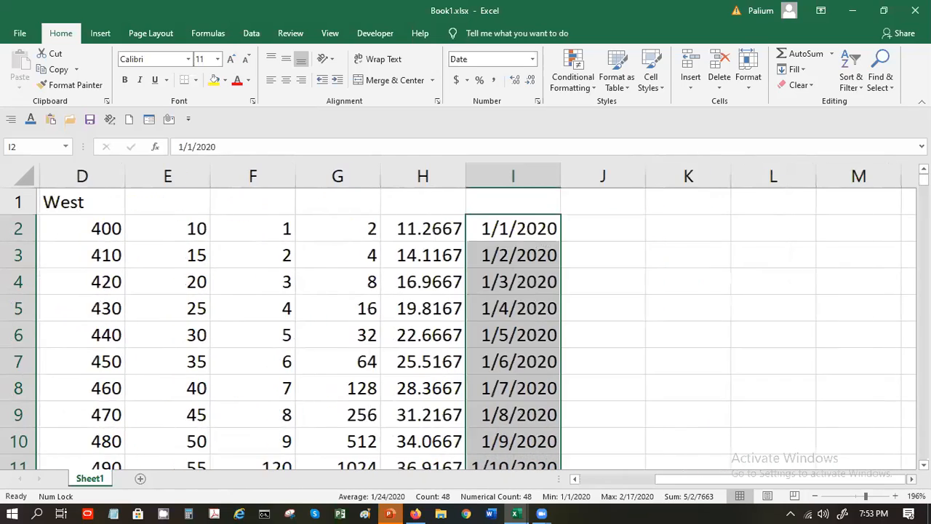
scroll(904, 473, "right", 1)
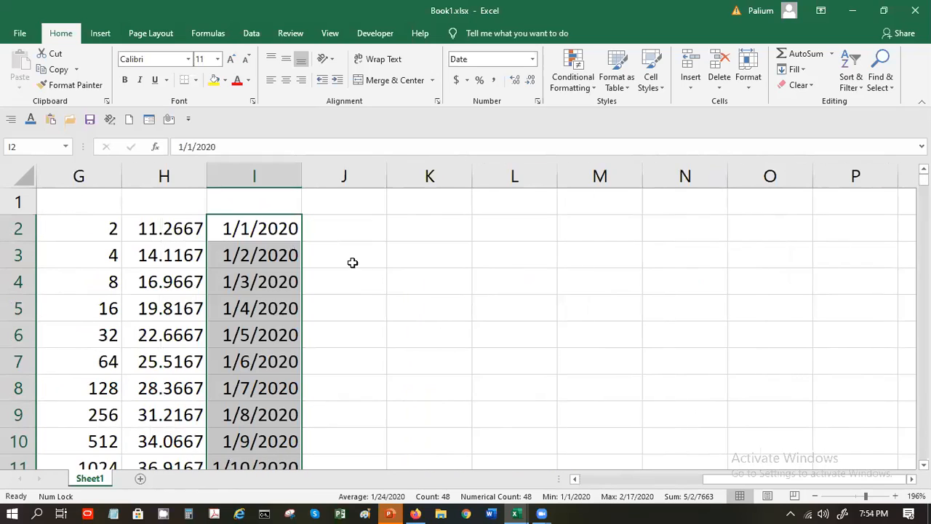
left_click(352, 229)
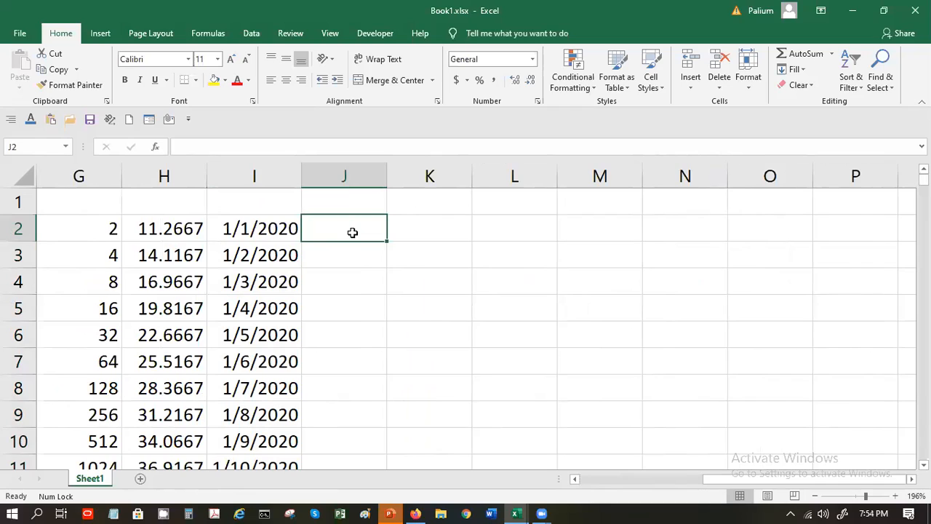
type("1/")
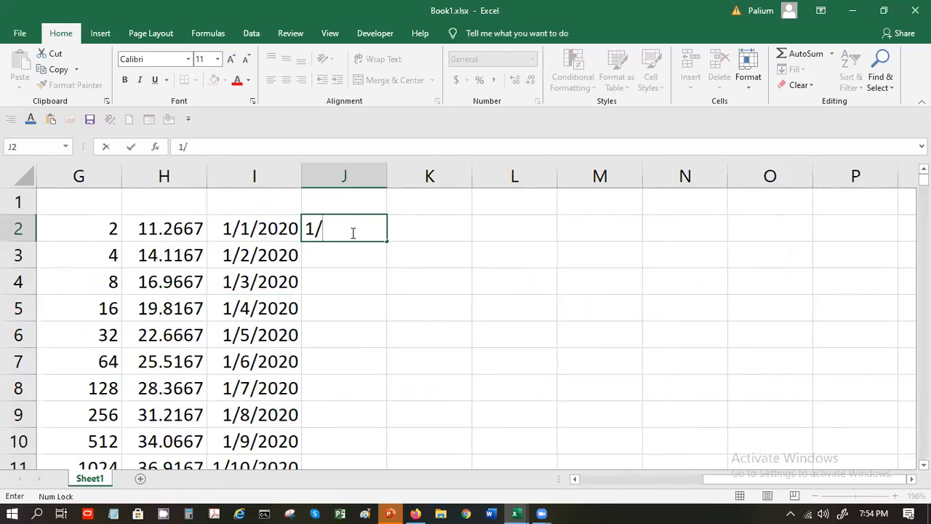
type("1/2020")
key("Return")
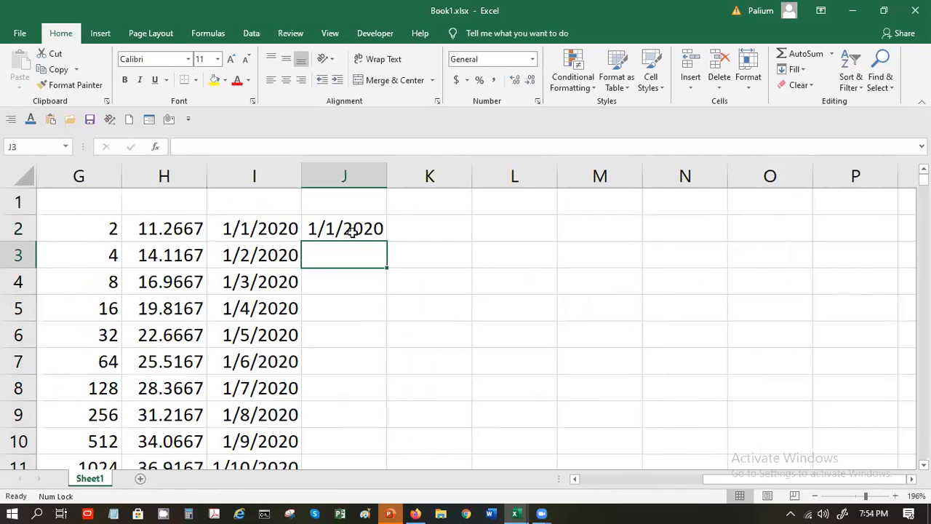
- Fill J2:J49 with a date series in columns by weekday with step value 1
left_click(352, 232)
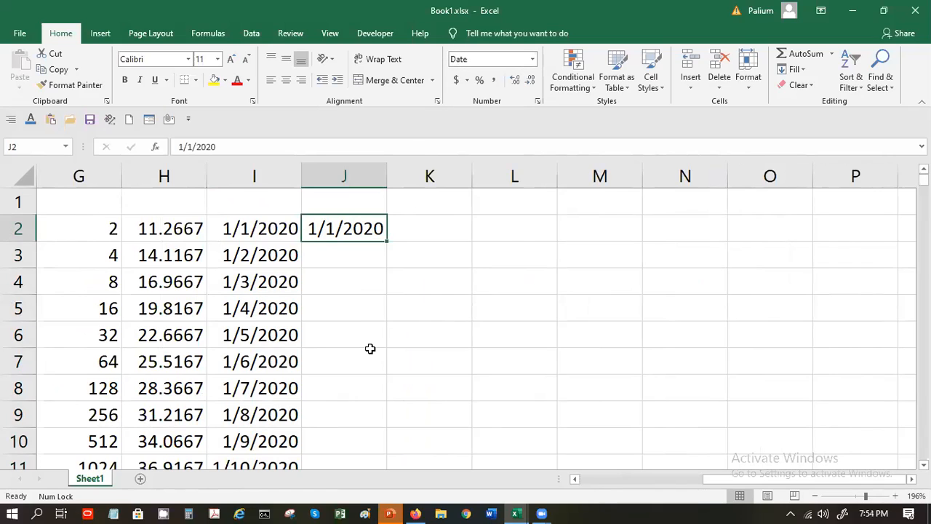
scroll(370, 349, "down", 13)
scroll(369, 351, "down", 6)
scroll(369, 356, "up", 5)
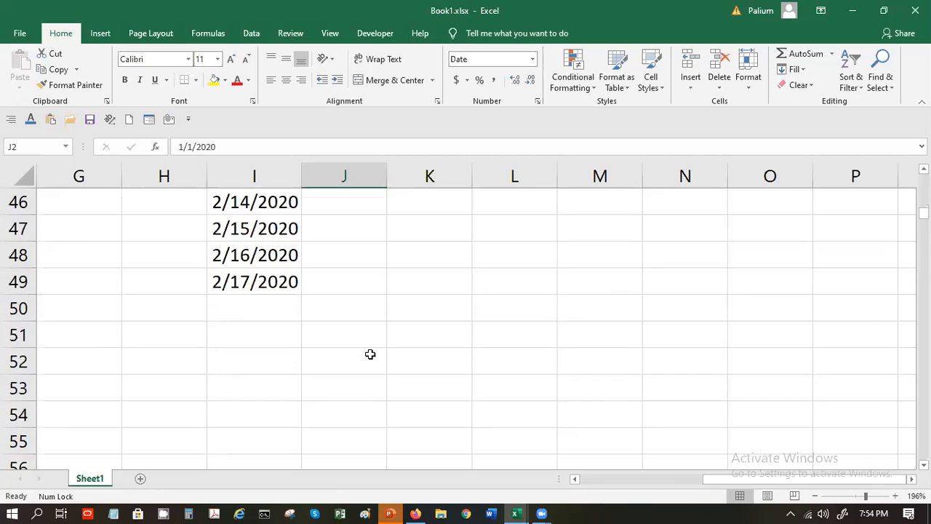
left_click(352, 361, "shift")
scroll(683, 339, "up", 14)
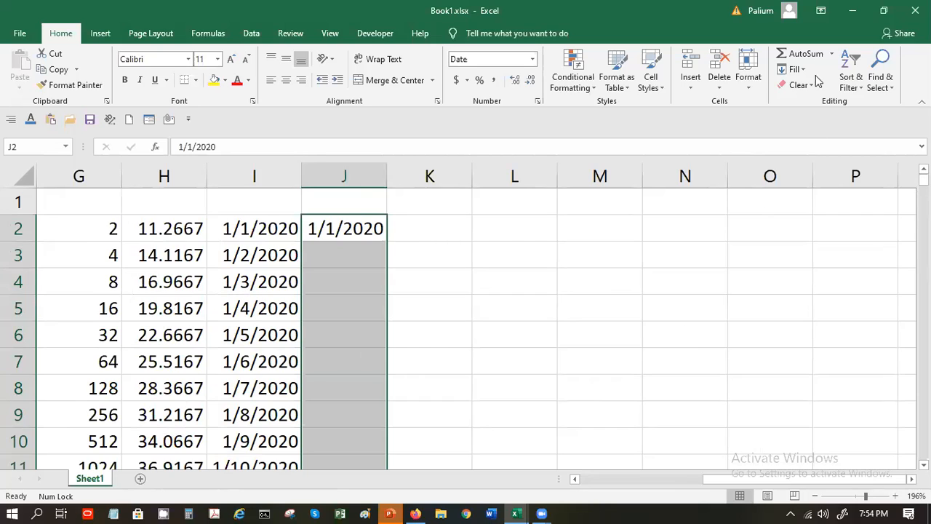
left_click(794, 70)
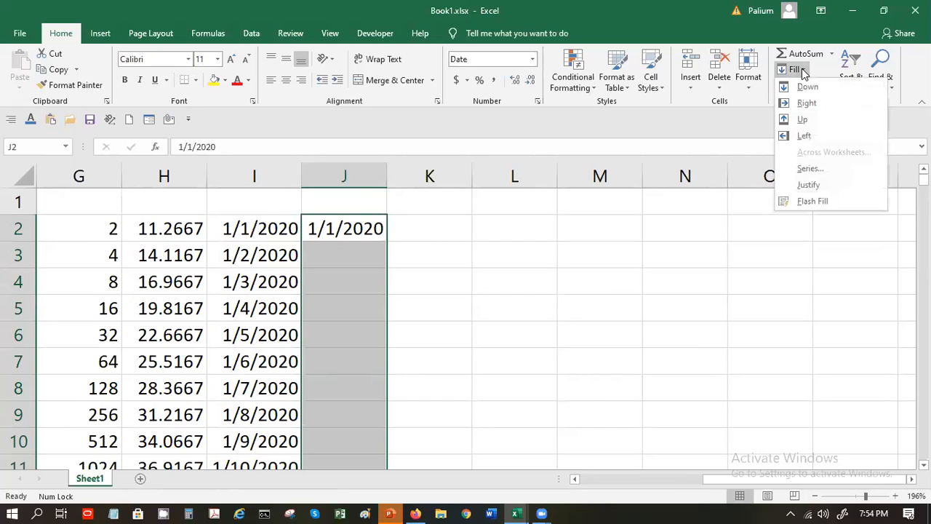
left_click(809, 168)
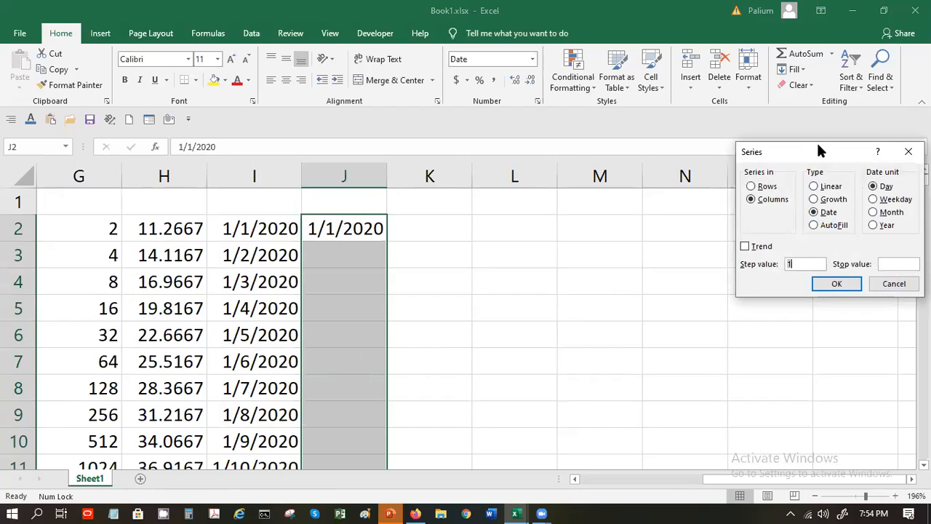
left_click_drag(823, 149, 632, 192)
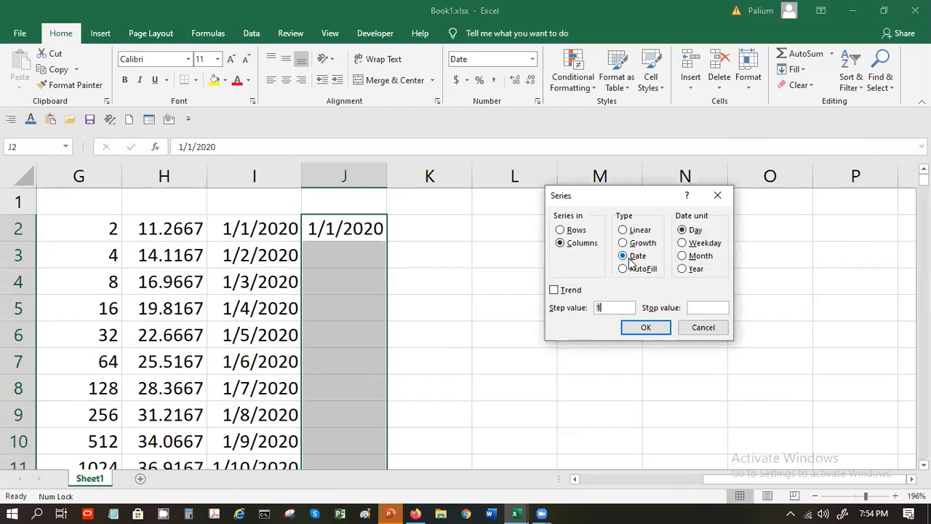
left_click(627, 260)
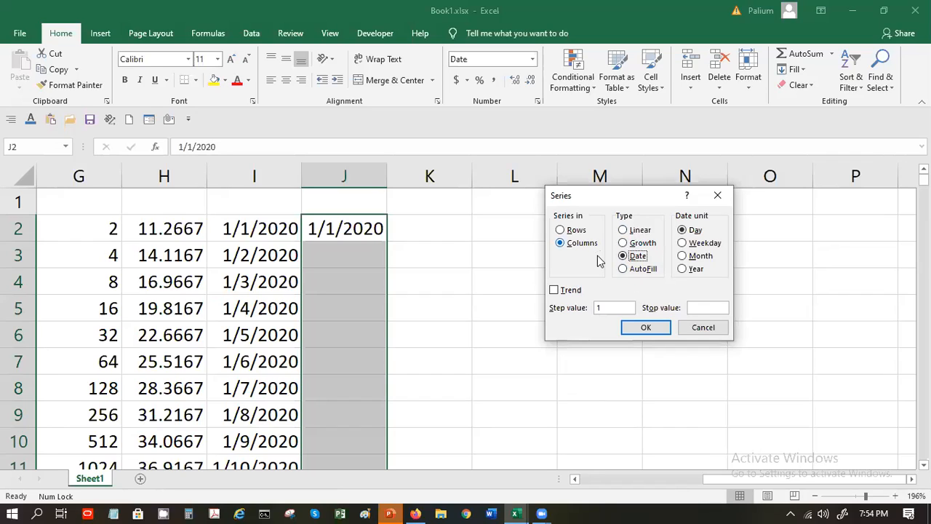
left_click(685, 245)
left_click(646, 328)
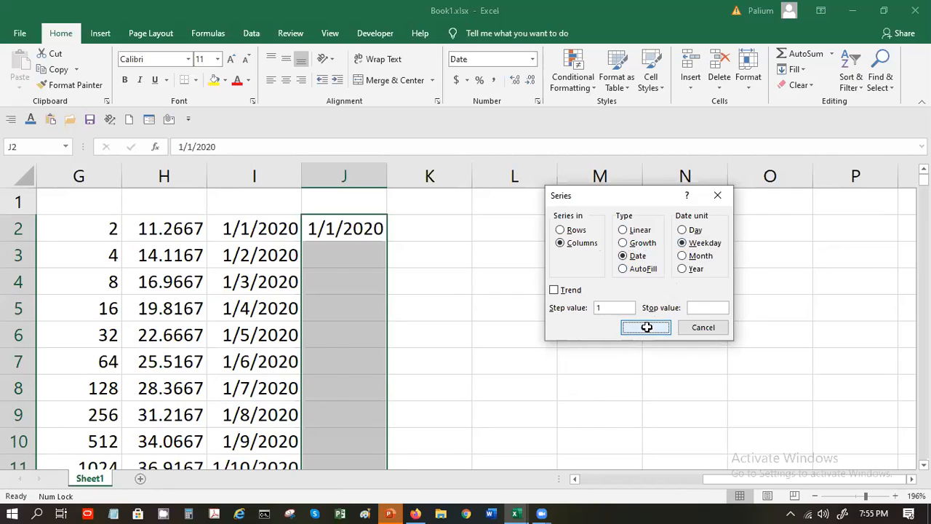
- Autofit column J's width and select I2:J11 to compare the day and weekday dates
double_click(387, 166)
left_click_drag(250, 228, 342, 363)
left_click_drag(339, 426, 336, 454)
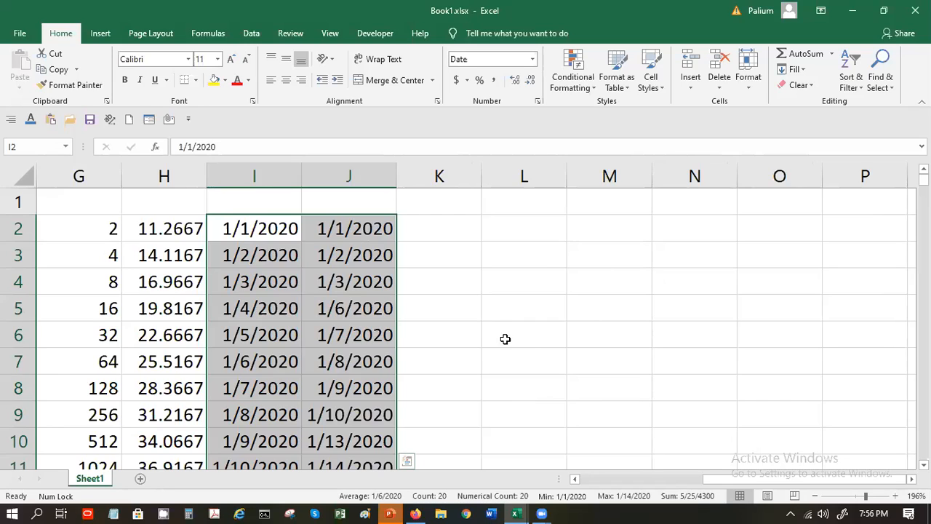
- Enter the date 1/1/2020 in cell K2
left_click(452, 219)
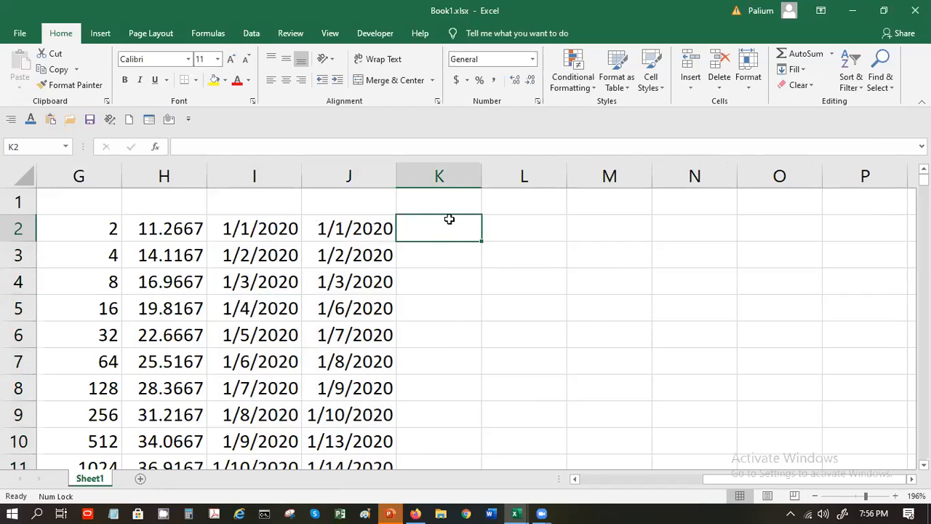
type("1/1/2020")
key("Return")
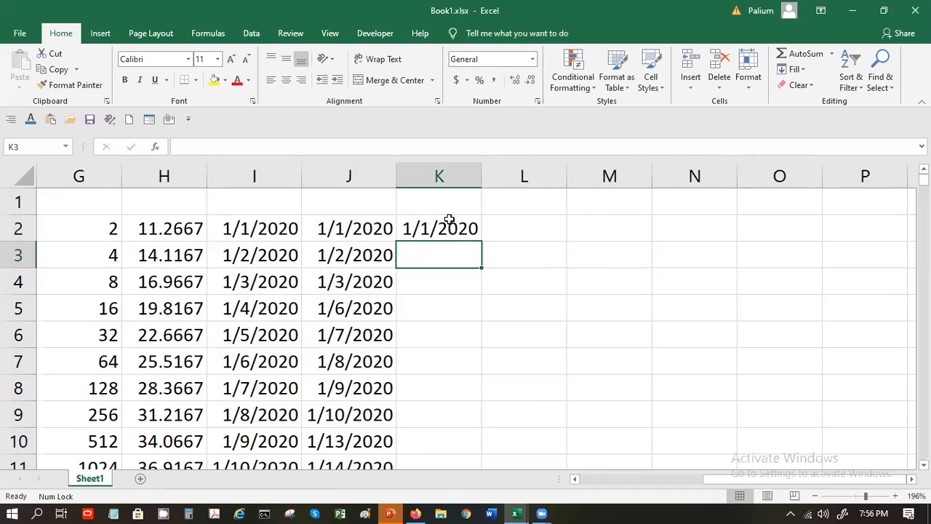
- Fill K2:K49 with a date series in columns by month with step value 1, and autofit column K's width
left_click(449, 220)
scroll(471, 304, "down", 11)
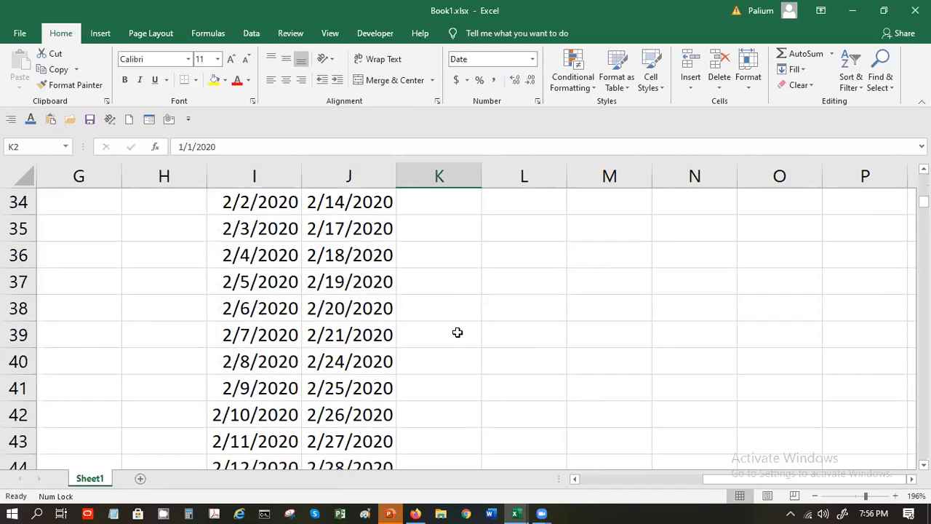
scroll(437, 426, "down", 5)
scroll(426, 297, "up", 3)
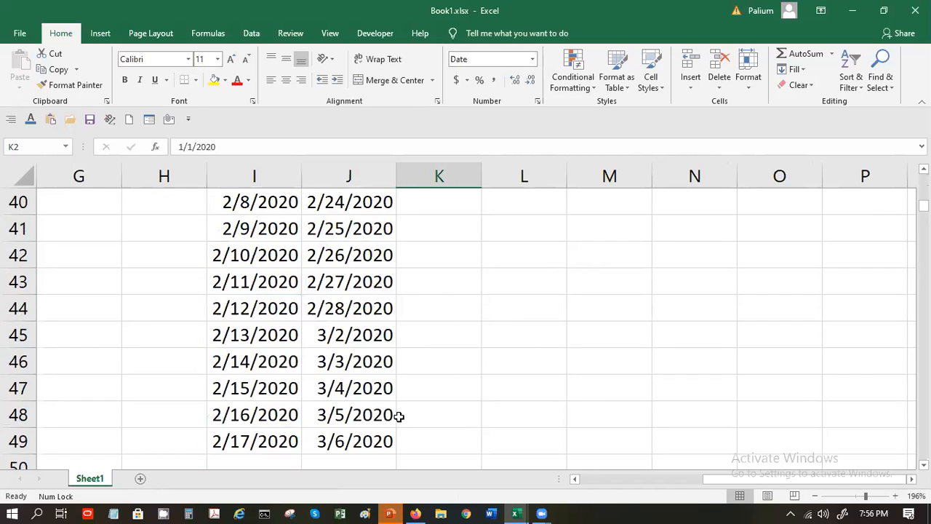
left_click(406, 428, "shift")
scroll(544, 346, "up", 6)
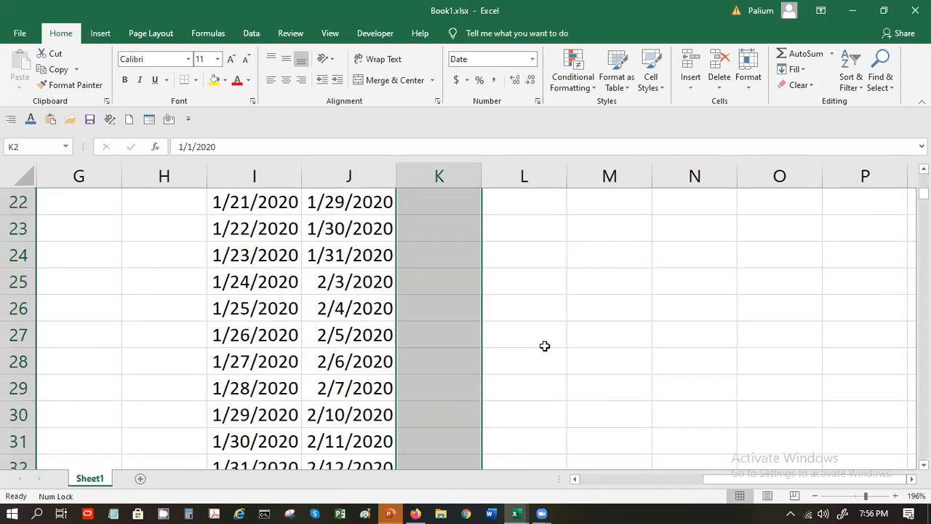
scroll(544, 346, "up", 7)
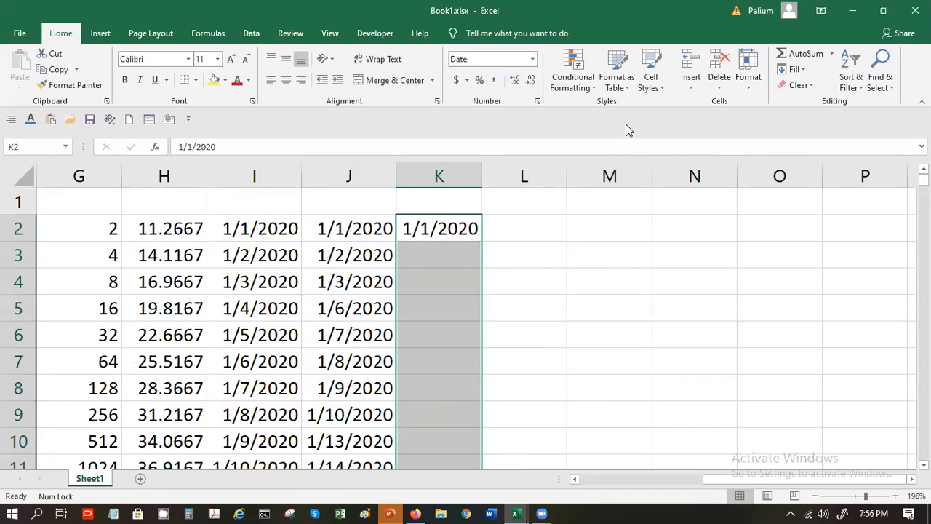
left_click(797, 69)
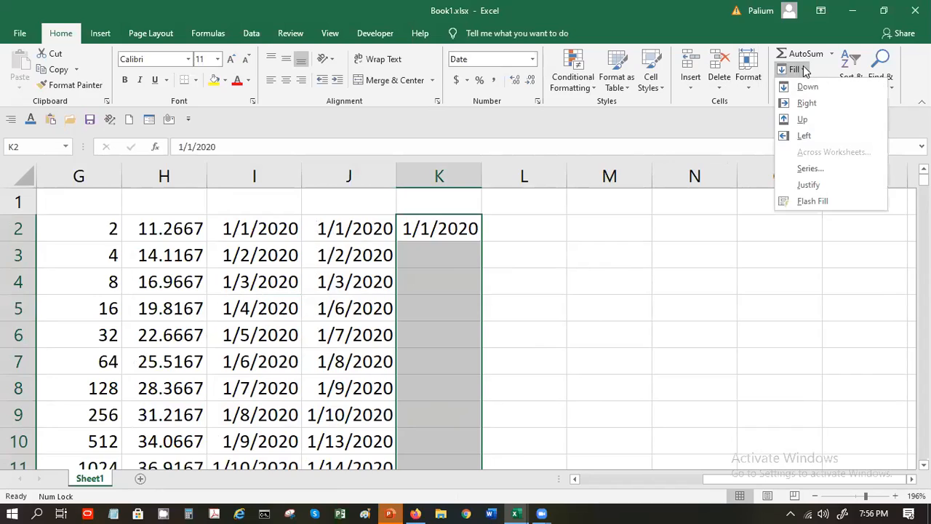
left_click(826, 168)
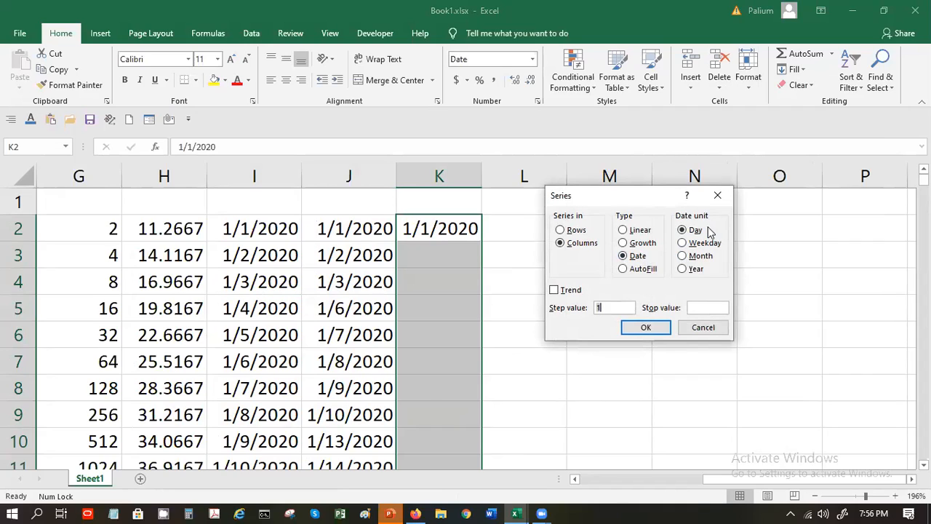
left_click(687, 257)
left_click(644, 328)
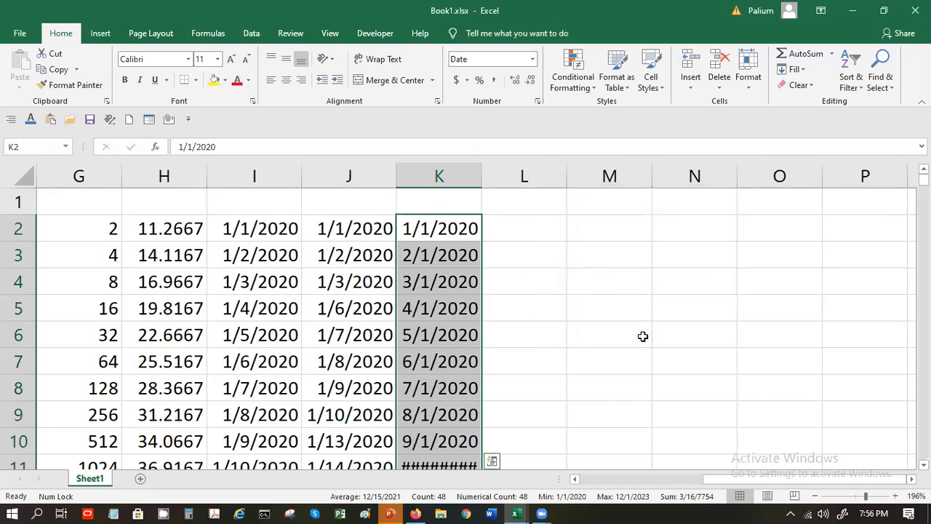
double_click(481, 175)
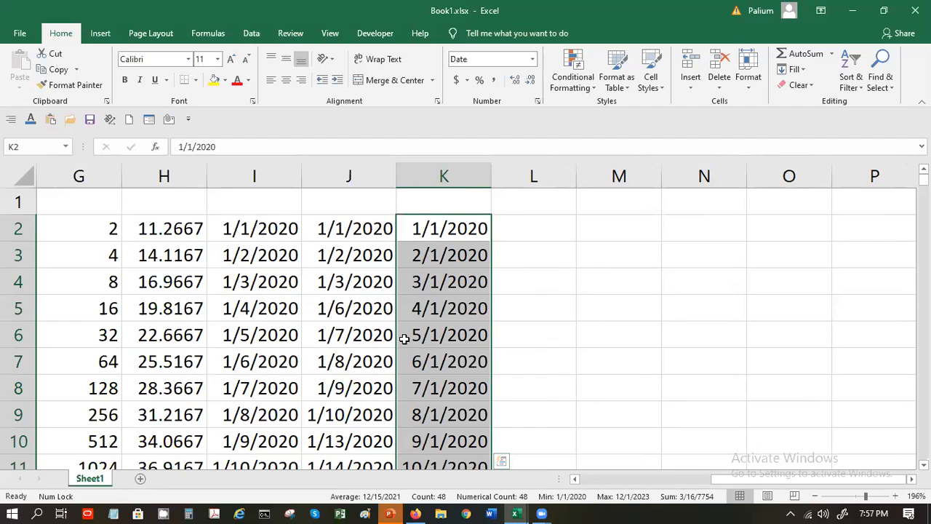
- Format the dates in K2:K49 with the Mar-12 date type to show only month and year
left_click(539, 102)
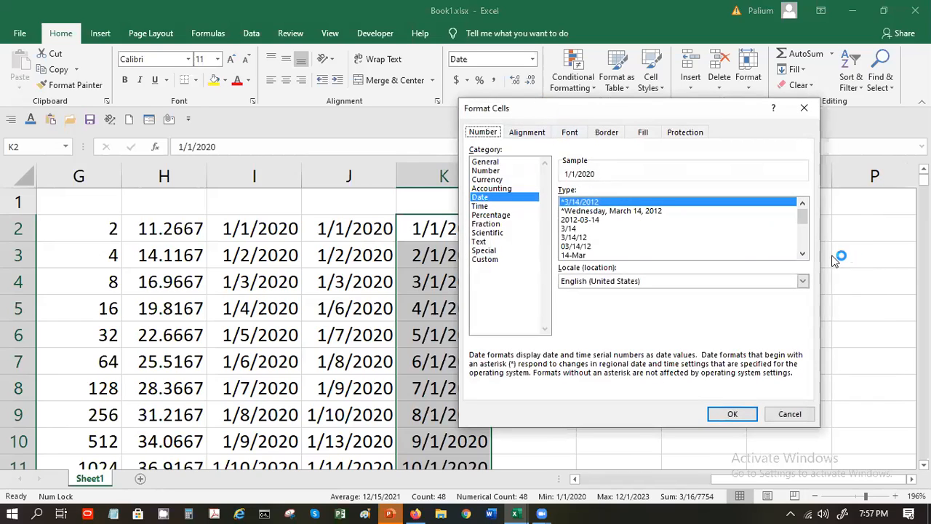
left_click(803, 254)
left_click(803, 254)
left_click(803, 255)
left_click(803, 255)
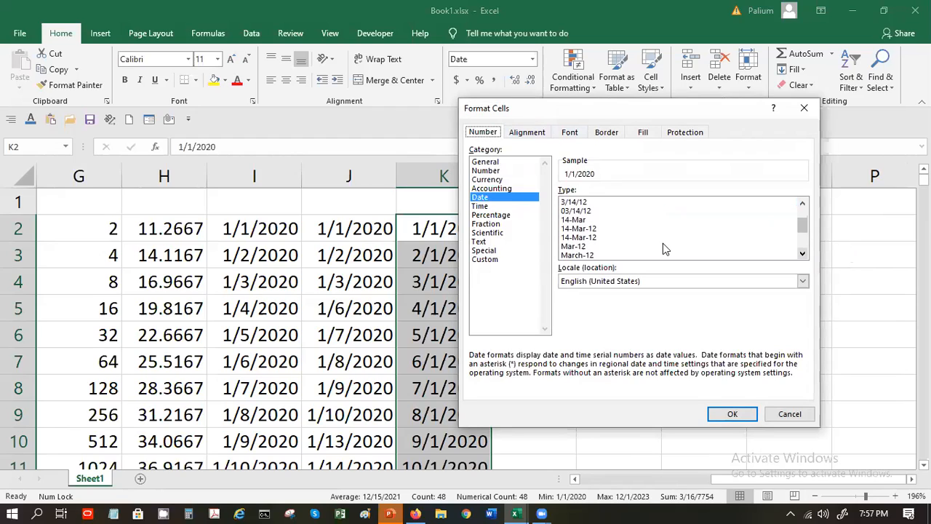
left_click(588, 247)
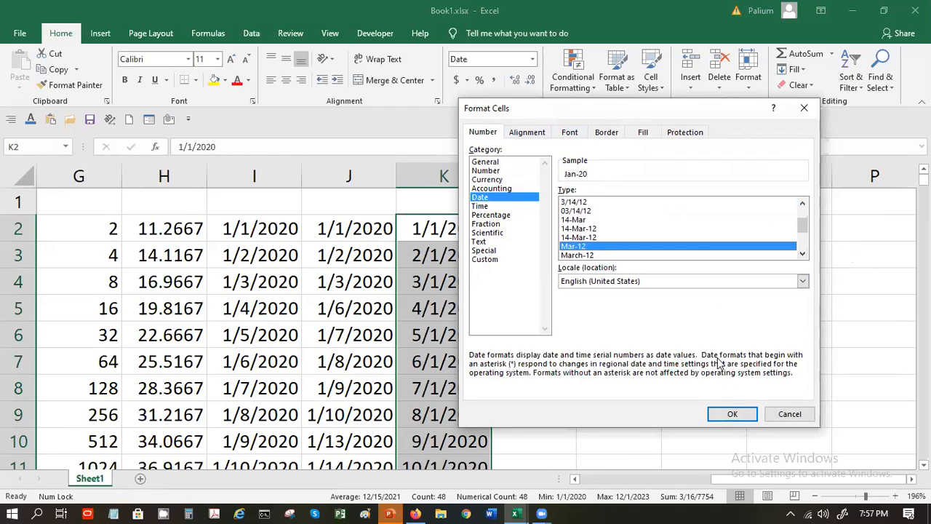
left_click(732, 413)
left_click(610, 318)
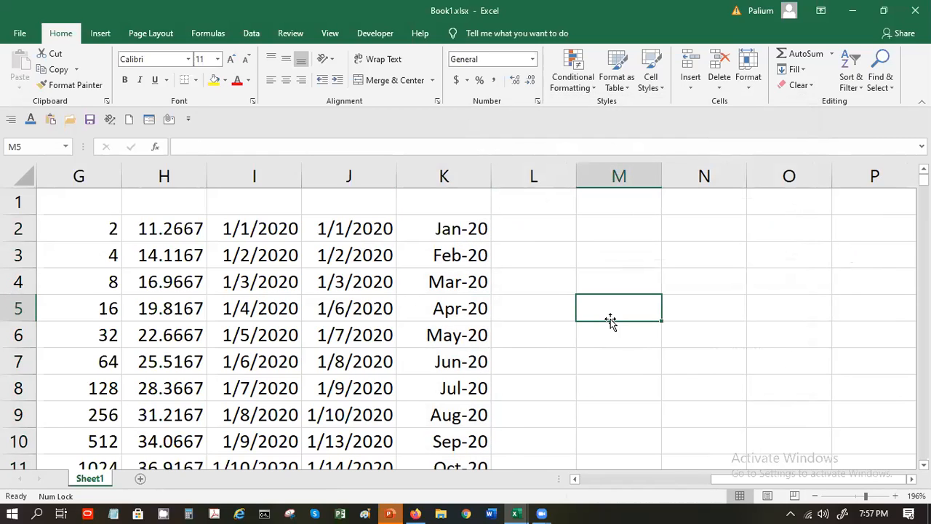
- Review the monthly date series in column K from row 2 down to row 49
scroll(551, 354, "down", 9)
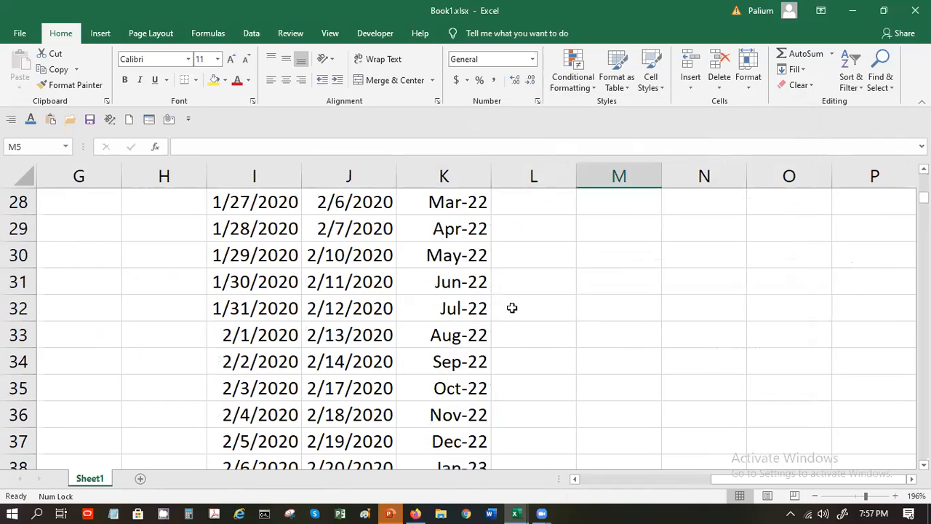
scroll(512, 309, "down", 7)
scroll(512, 309, "up", 15)
scroll(511, 308, "up", 1)
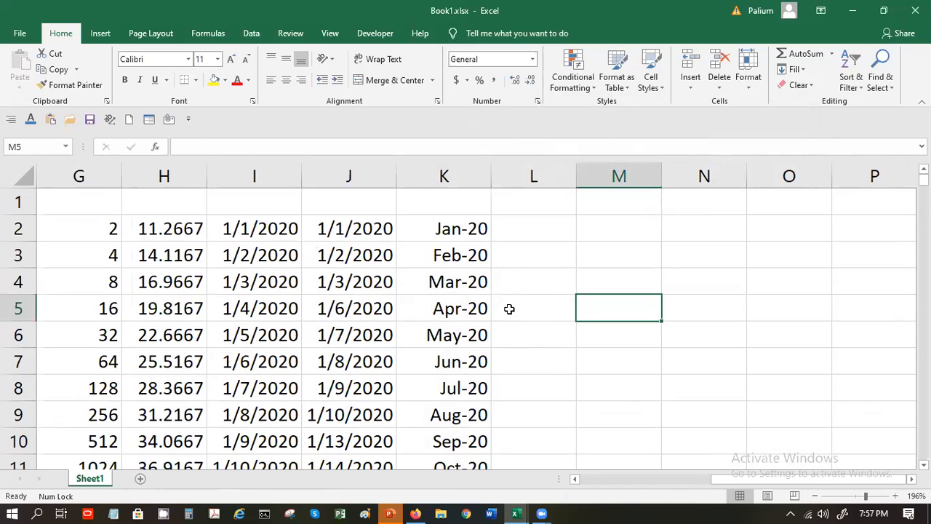
left_click(552, 230)
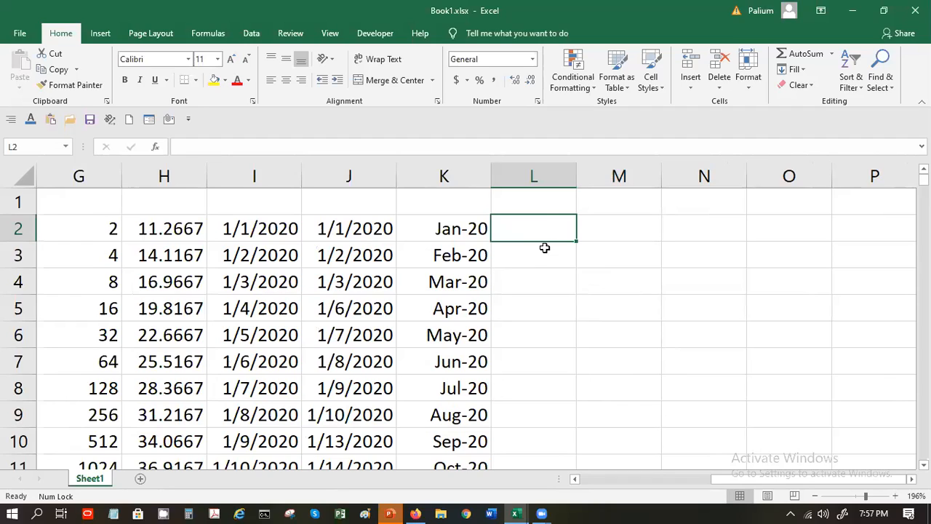
left_click(463, 230)
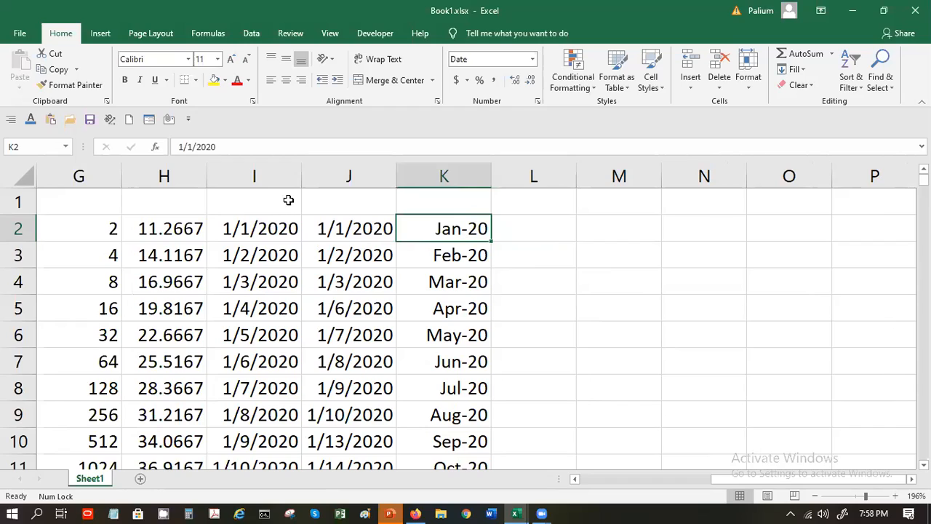
left_click(555, 231)
left_click(476, 224)
scroll(442, 274, "down", 1)
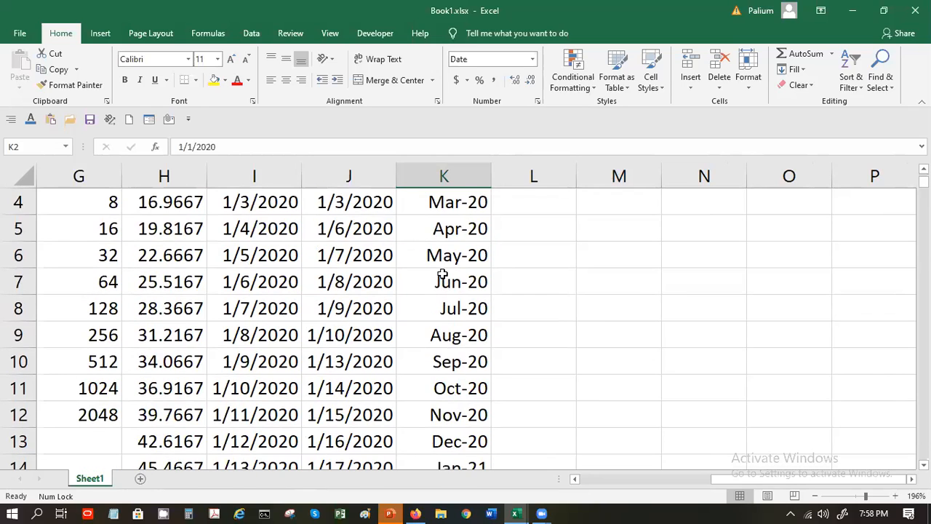
scroll(442, 274, "up", 1)
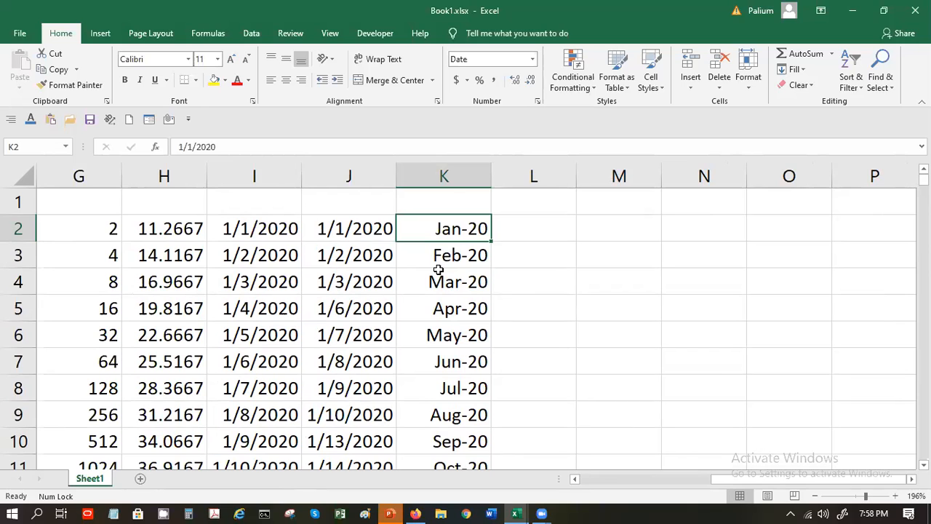
- Select the monthly dates in K2:K49 and check their number format
scroll(439, 270, "down", 6)
scroll(466, 443, "down", 4)
scroll(465, 444, "down", 3)
left_click(466, 444, "shift")
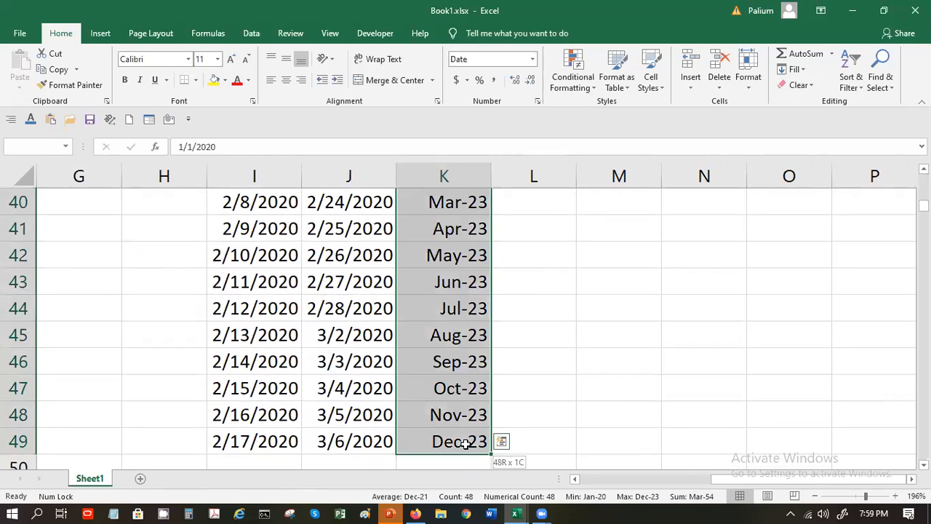
scroll(465, 444, "up", 16)
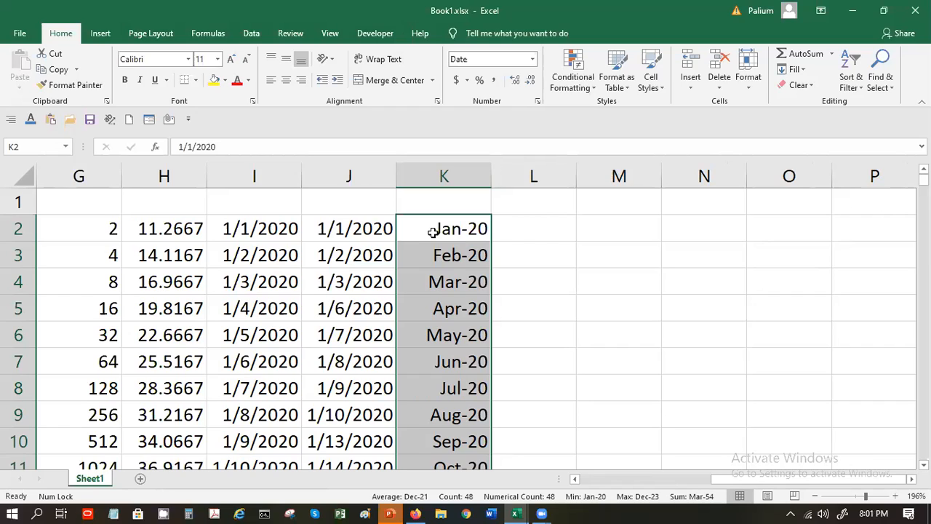
left_click(459, 61)
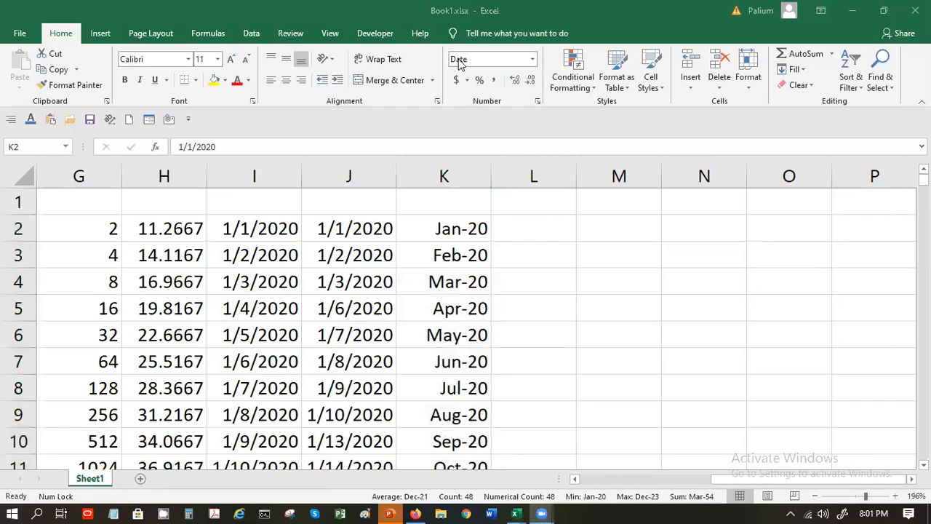